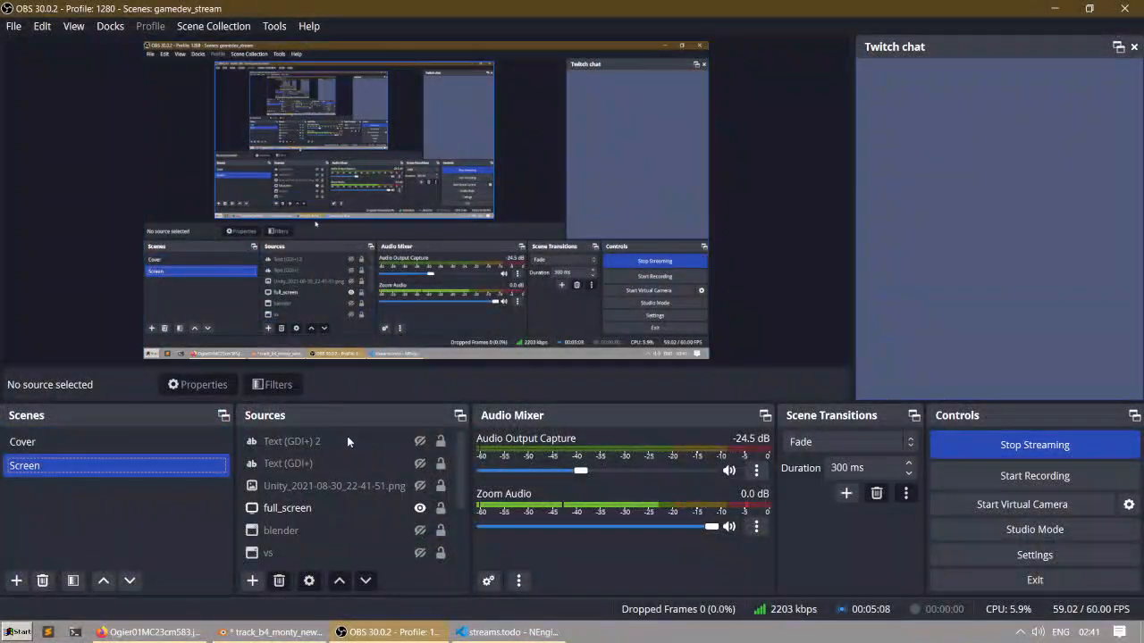
Step: Switch to VS Code and review the Stream #102 and Stream #103 tasks for Monty in streams.todo
{"action": "left_click", "coordinate": [502, 632]}
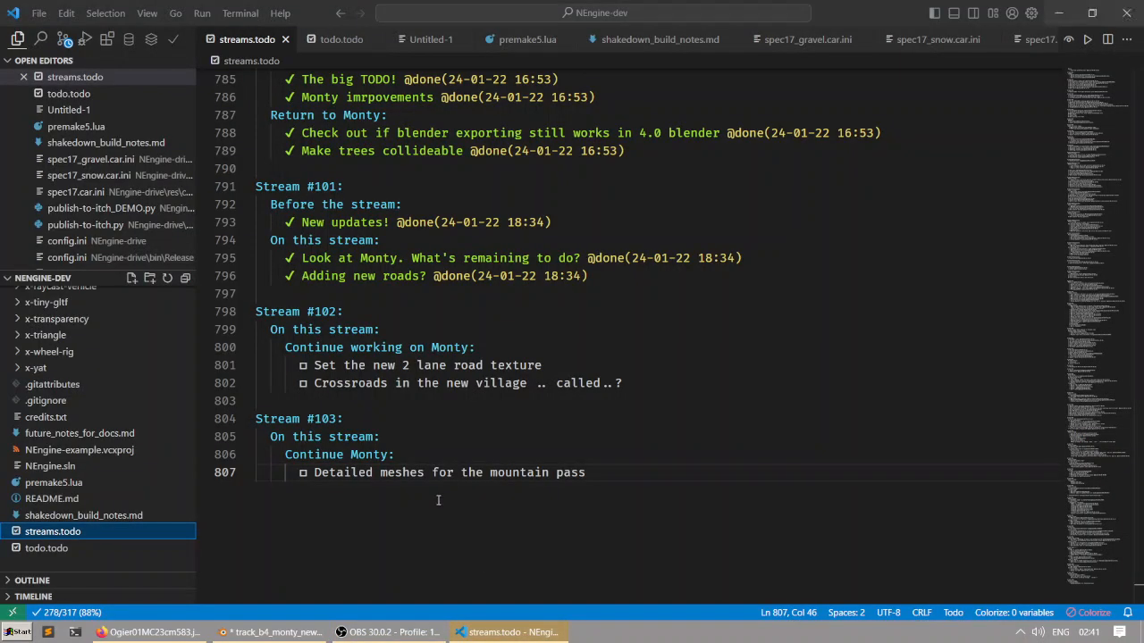
{"action": "left_click", "coordinate": [482, 456]}
{"action": "left_click", "coordinate": [487, 441]}
{"action": "left_click", "coordinate": [489, 455]}
{"action": "left_click", "coordinate": [492, 438]}
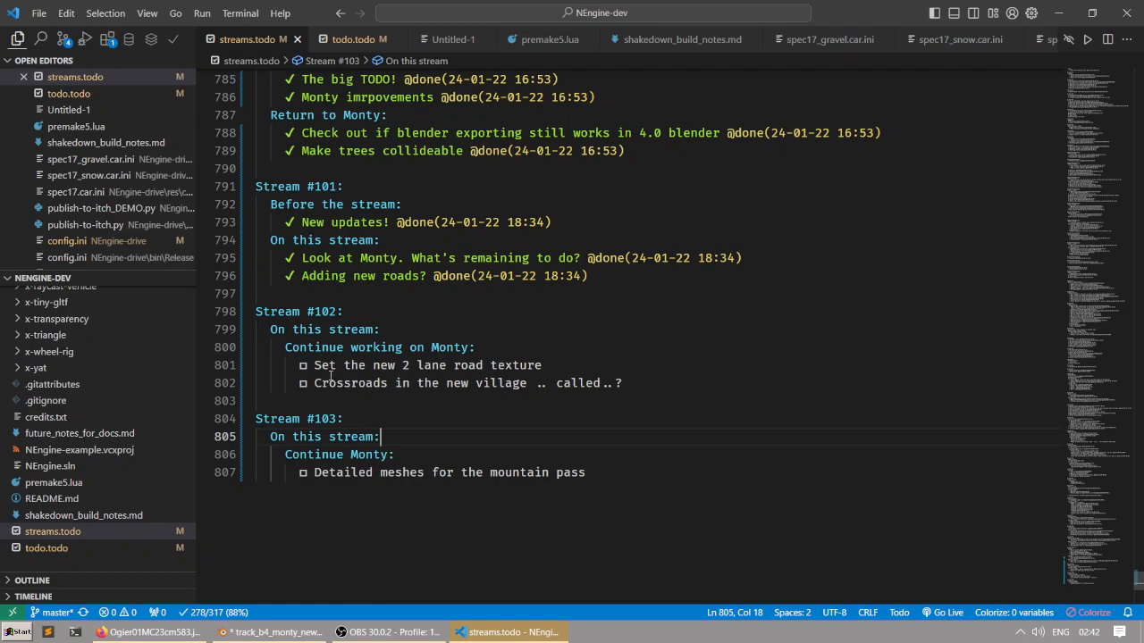
{"action": "left_click", "coordinate": [679, 381]}
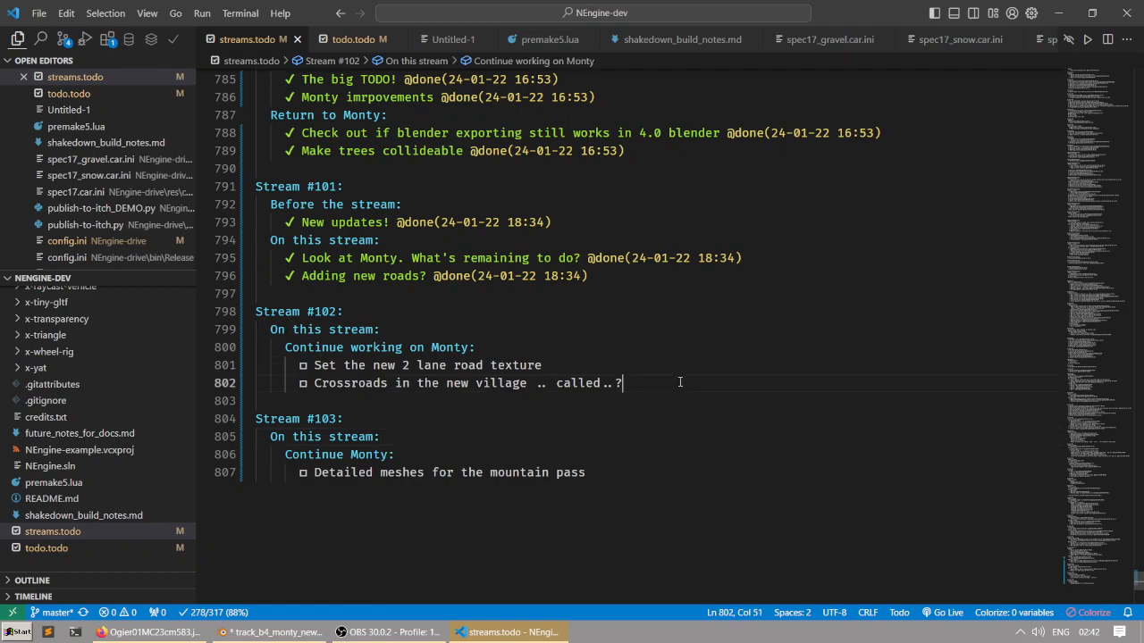
{"action": "left_click", "coordinate": [389, 632]}
{"action": "left_click", "coordinate": [507, 631]}
{"action": "left_click", "coordinate": [685, 374]}
{"action": "left_click", "coordinate": [684, 382]}
{"action": "left_click", "coordinate": [676, 365]}
{"action": "left_click", "coordinate": [670, 383]}
{"action": "left_click", "coordinate": [400, 453]}
{"action": "left_click", "coordinate": [406, 437]}
{"action": "left_click", "coordinate": [413, 453]}
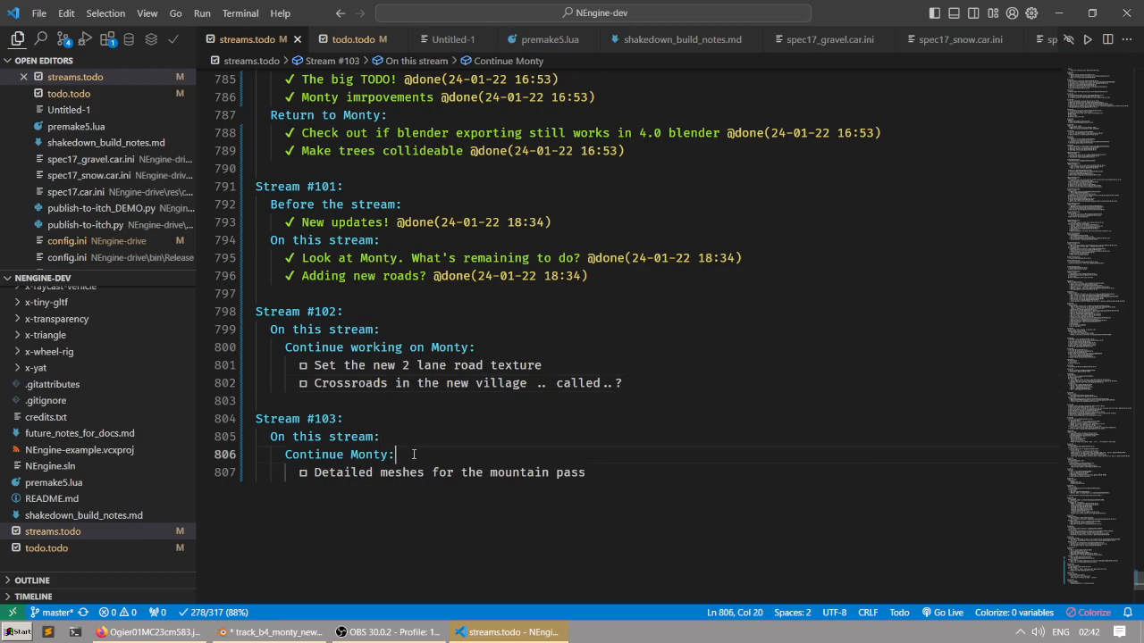
{"action": "left_click", "coordinate": [632, 487]}
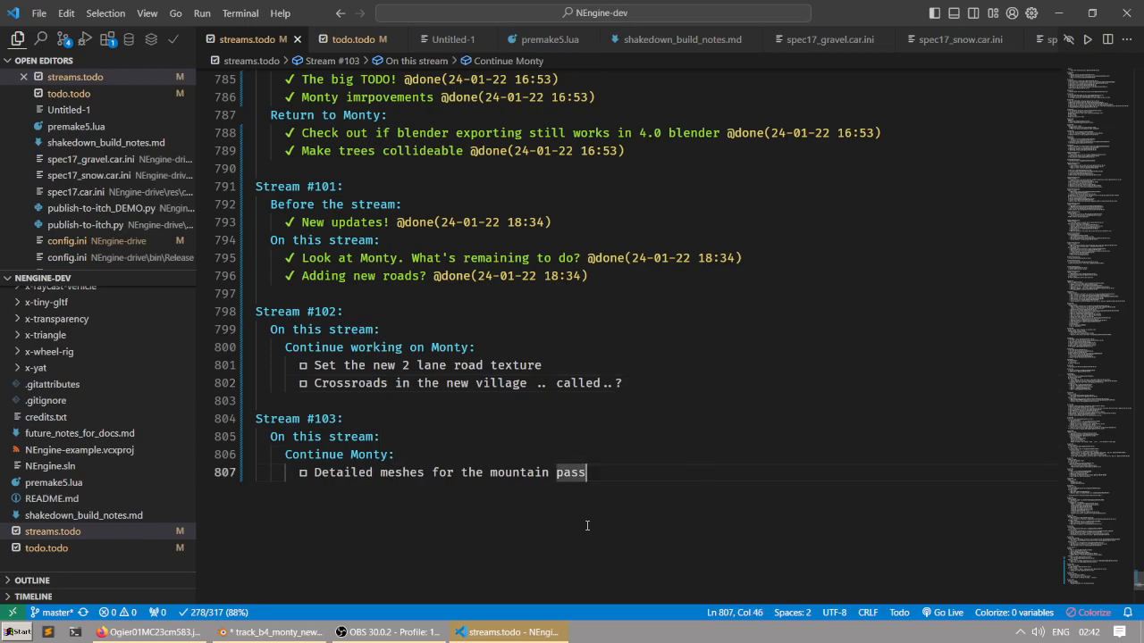
Step: Switch to Blender and examine the mountain road up close, including its cliffs, walls and road surface
{"action": "left_click", "coordinate": [270, 633]}
{"action": "middle_click_drag", "start_coordinate": [465, 312], "coordinate": [391, 216]}
{"action": "scroll", "coordinate": [418, 270], "scroll_direction": "up", "scroll_amount": 3}
{"action": "scroll", "coordinate": [419, 267], "scroll_direction": "down", "scroll_amount": 4}
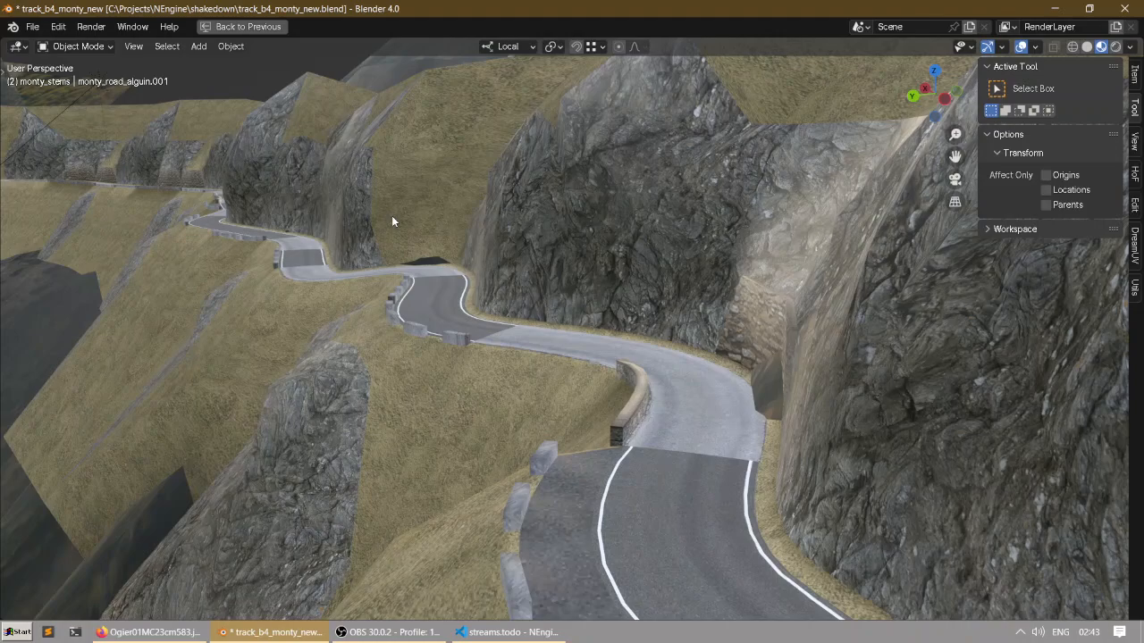
{"action": "scroll", "coordinate": [297, 147], "scroll_direction": "down", "scroll_amount": 4}
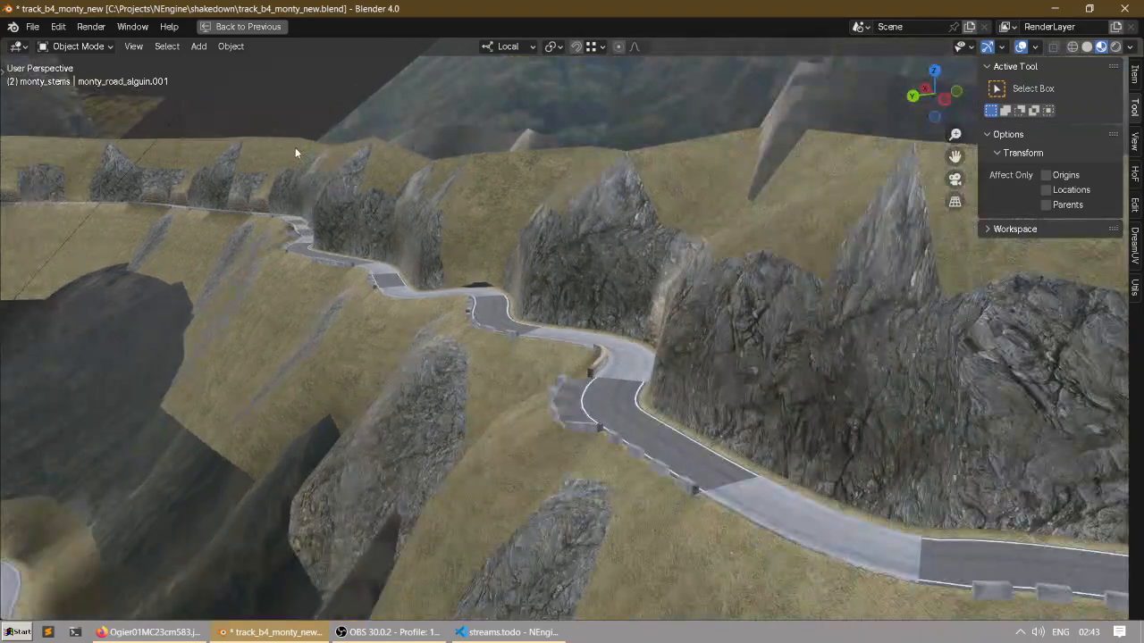
{"action": "scroll", "coordinate": [297, 147], "scroll_direction": "up", "scroll_amount": 4}
{"action": "left_click", "coordinate": [507, 638]}
{"action": "left_click", "coordinate": [507, 638]}
{"action": "scroll", "coordinate": [275, 204], "scroll_direction": "down", "scroll_amount": 2}
Step: Follow the mountain pass road from above, examining its repeating rock and grass meshes along the whole length
{"action": "middle_click_drag", "start_coordinate": [275, 204], "coordinate": [399, 296]}
{"action": "mouse_move", "coordinate": [118, 288]}
{"action": "middle_mouse_down", "text": "shift"}
{"action": "mouse_move", "coordinate": [392, 250]}
{"action": "mouse_move", "coordinate": [421, 261]}
{"action": "middle_mouse_up", "text": "shift"}
{"action": "middle_click_drag", "start_coordinate": [94, 312], "coordinate": [409, 266], "text": "shift"}
{"action": "middle_click_drag", "start_coordinate": [283, 372], "coordinate": [558, 250], "text": "shift"}
{"action": "scroll", "coordinate": [560, 251], "scroll_direction": "down", "scroll_amount": 4}
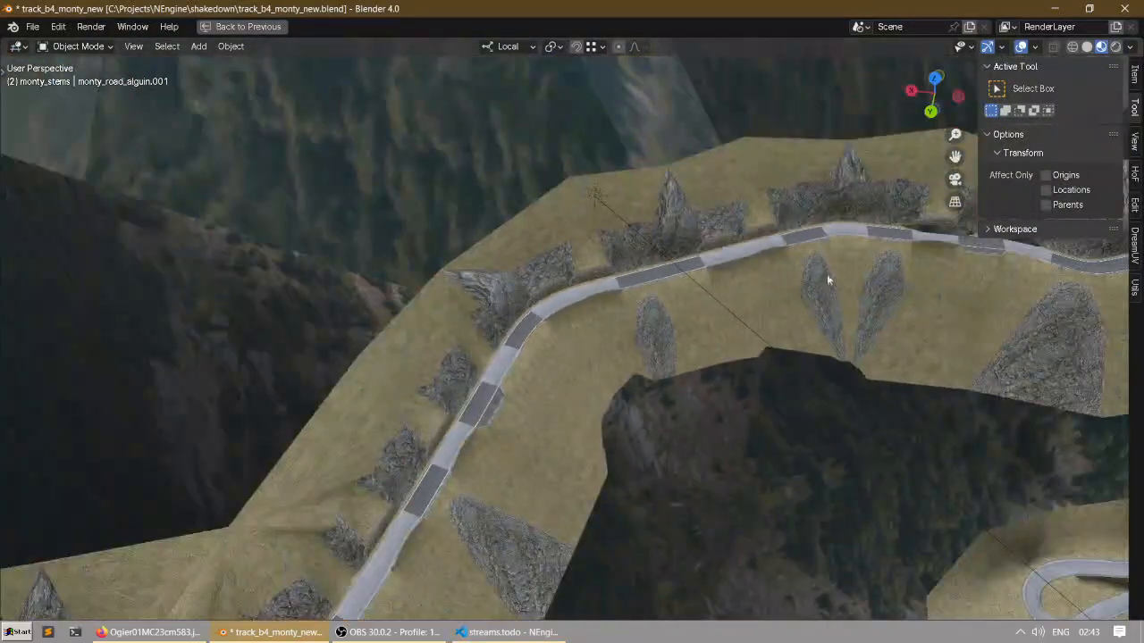
{"action": "middle_click_drag", "start_coordinate": [835, 277], "coordinate": [315, 227], "text": "shift"}
{"action": "middle_click_drag", "start_coordinate": [610, 226], "coordinate": [304, 253], "text": "shift"}
{"action": "scroll", "coordinate": [304, 253], "scroll_direction": "down", "scroll_amount": 2}
{"action": "mouse_move", "coordinate": [523, 216]}
{"action": "middle_mouse_down", "text": "shift"}
{"action": "mouse_move", "coordinate": [113, 396]}
{"action": "mouse_move", "coordinate": [421, 262]}
{"action": "middle_mouse_up", "text": "shift"}
{"action": "middle_click_drag", "start_coordinate": [161, 268], "coordinate": [87, 377], "text": "shift"}
{"action": "middle_click_drag", "start_coordinate": [871, 139], "coordinate": [564, 283], "text": "shift"}
{"action": "scroll", "coordinate": [564, 284], "scroll_direction": "up", "scroll_amount": 8}
{"action": "middle_click_drag", "start_coordinate": [481, 353], "coordinate": [561, 322]}
{"action": "scroll", "coordinate": [661, 295], "scroll_direction": "up", "scroll_amount": 4}
{"action": "middle_click_drag", "start_coordinate": [747, 241], "coordinate": [830, 278], "text": "shift"}
{"action": "middle_click_drag", "start_coordinate": [947, 250], "coordinate": [382, 259], "text": "shift"}
{"action": "scroll", "coordinate": [560, 217], "scroll_direction": "down", "scroll_amount": 10}
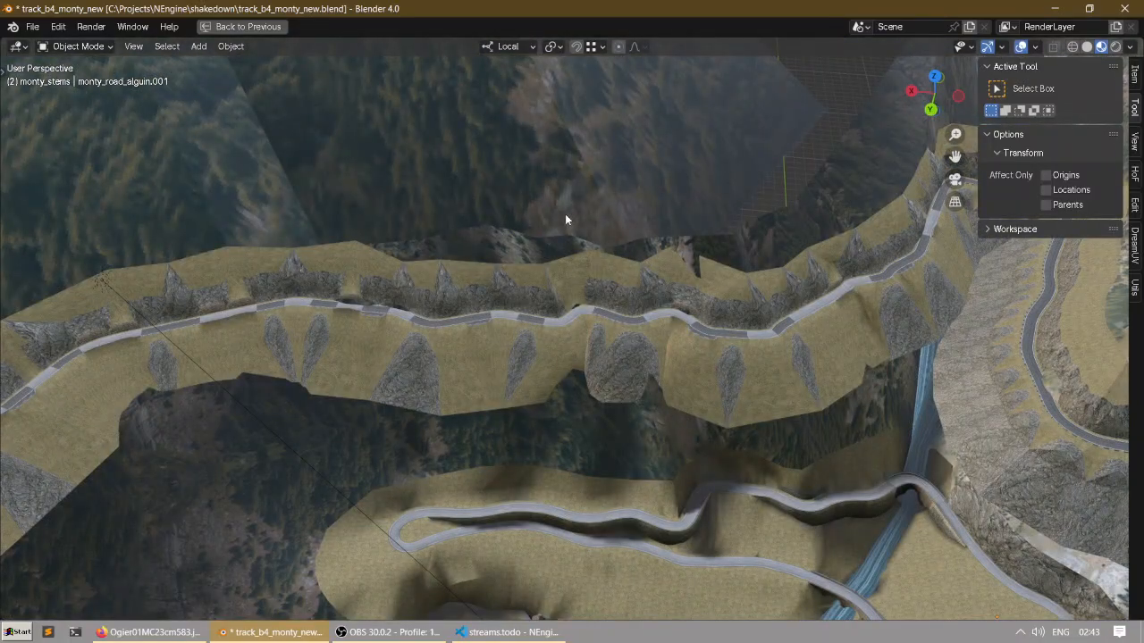
Step: Select the stem_road_crossing_wide_T road piece and restore the multi-editor layout from the maximized 3D viewport
{"action": "scroll", "coordinate": [564, 219], "scroll_direction": "up", "scroll_amount": 2}
{"action": "middle_click_drag", "start_coordinate": [565, 219], "coordinate": [865, 242]}
{"action": "scroll", "coordinate": [589, 295], "scroll_direction": "down", "scroll_amount": 3}
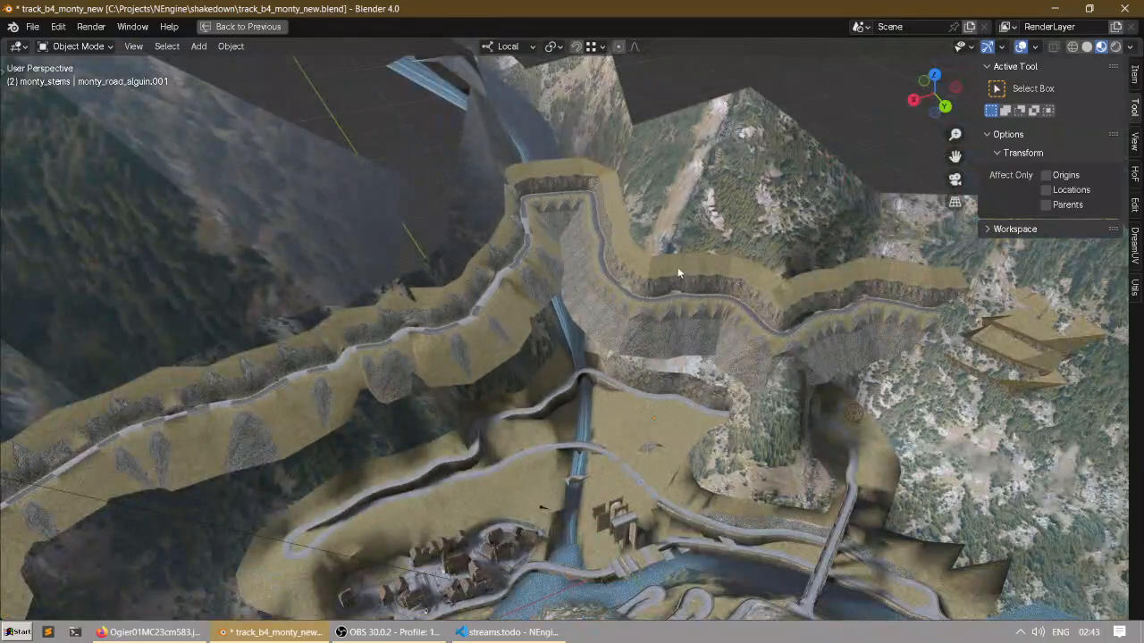
{"action": "middle_click_drag", "start_coordinate": [573, 265], "coordinate": [156, 319], "text": "shift"}
{"action": "scroll", "coordinate": [738, 260], "scroll_direction": "up", "scroll_amount": 5}
{"action": "middle_click_drag", "start_coordinate": [797, 338], "coordinate": [569, 281]}
{"action": "left_click", "coordinate": [569, 282]}
{"action": "key", "text": "ctrl+space"}
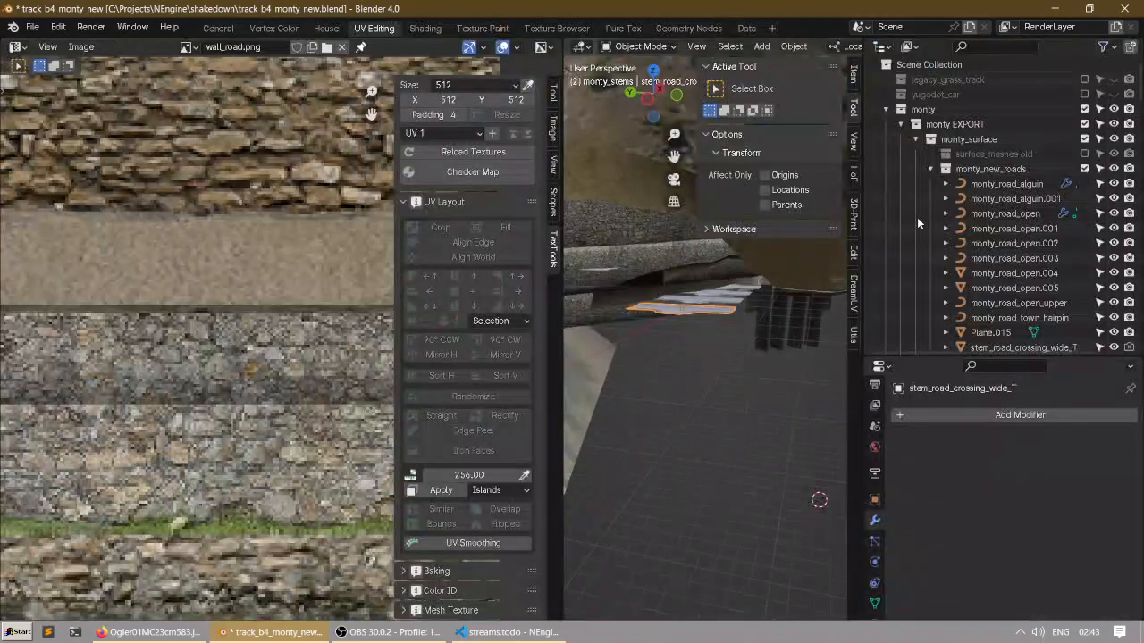
Step: Look through the outliner for the track's collections and switch to the General workspace
{"action": "key", "text": "KP_Decimal"}
{"action": "scroll", "coordinate": [969, 202], "scroll_direction": "up", "scroll_amount": 5}
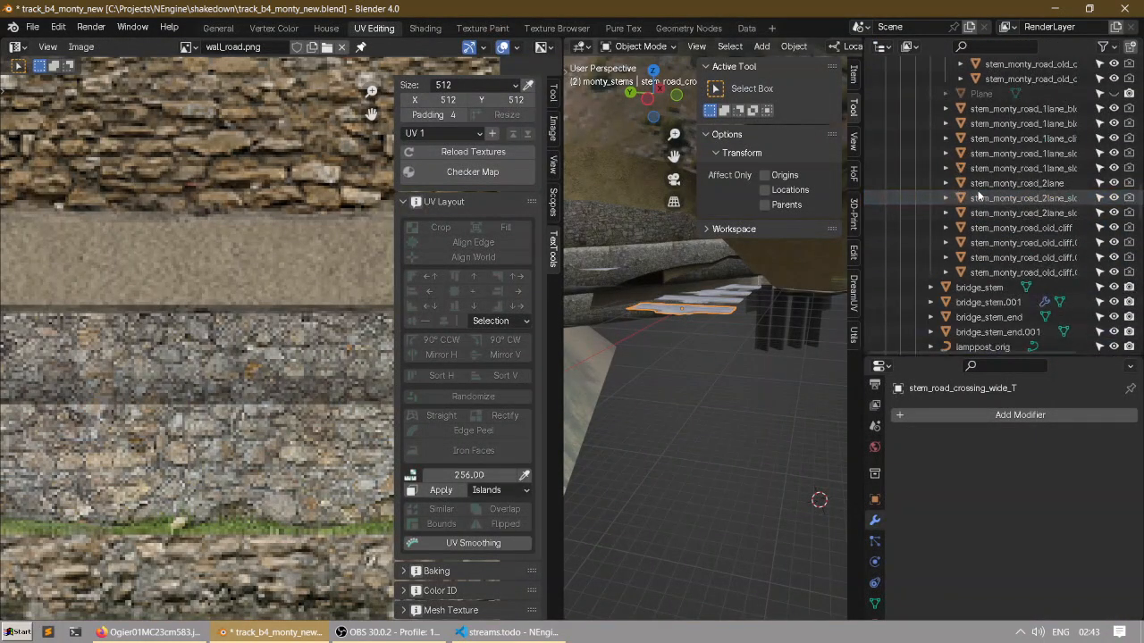
{"action": "scroll", "coordinate": [992, 210], "scroll_direction": "down", "scroll_amount": 8}
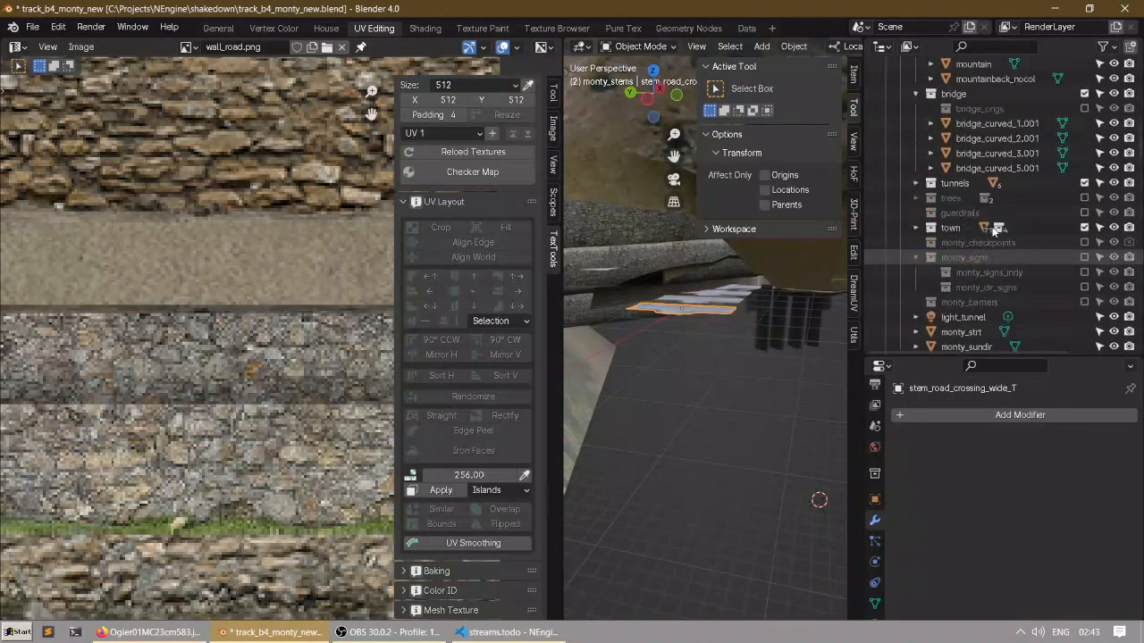
{"action": "scroll", "coordinate": [989, 229], "scroll_direction": "up", "scroll_amount": 10}
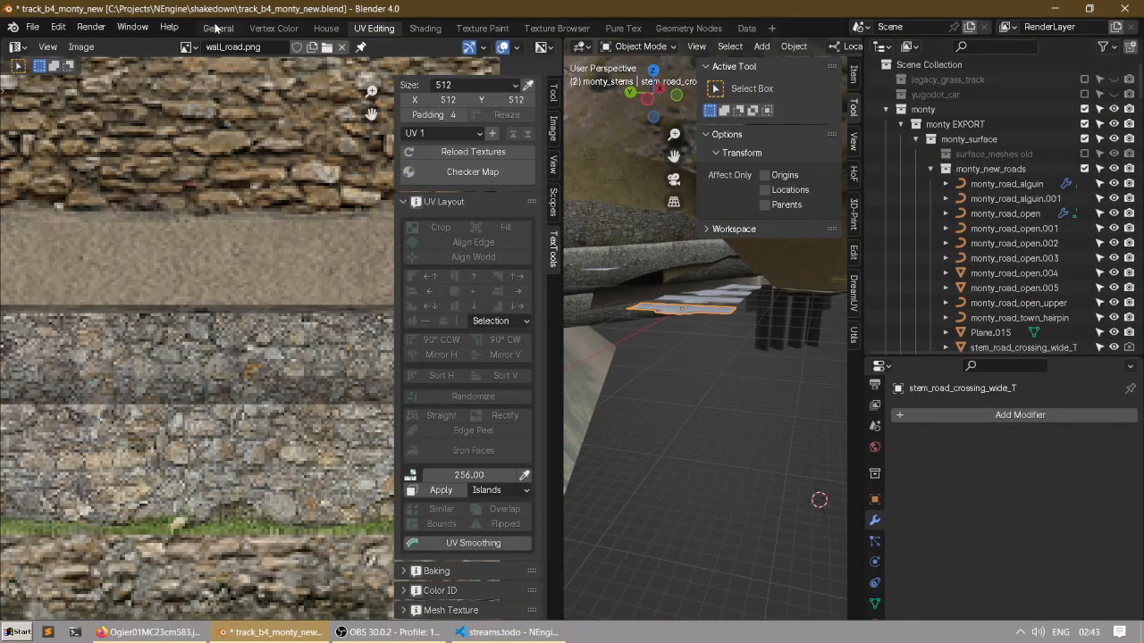
{"action": "left_click", "coordinate": [217, 28]}
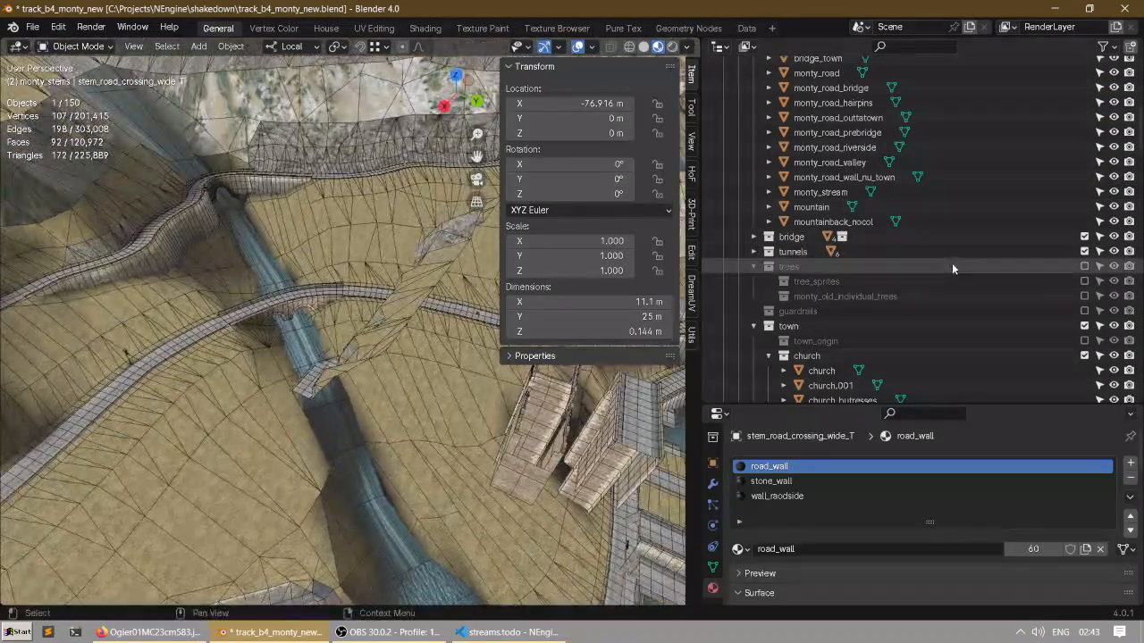
{"action": "scroll", "coordinate": [947, 259], "scroll_direction": "up", "scroll_amount": 10}
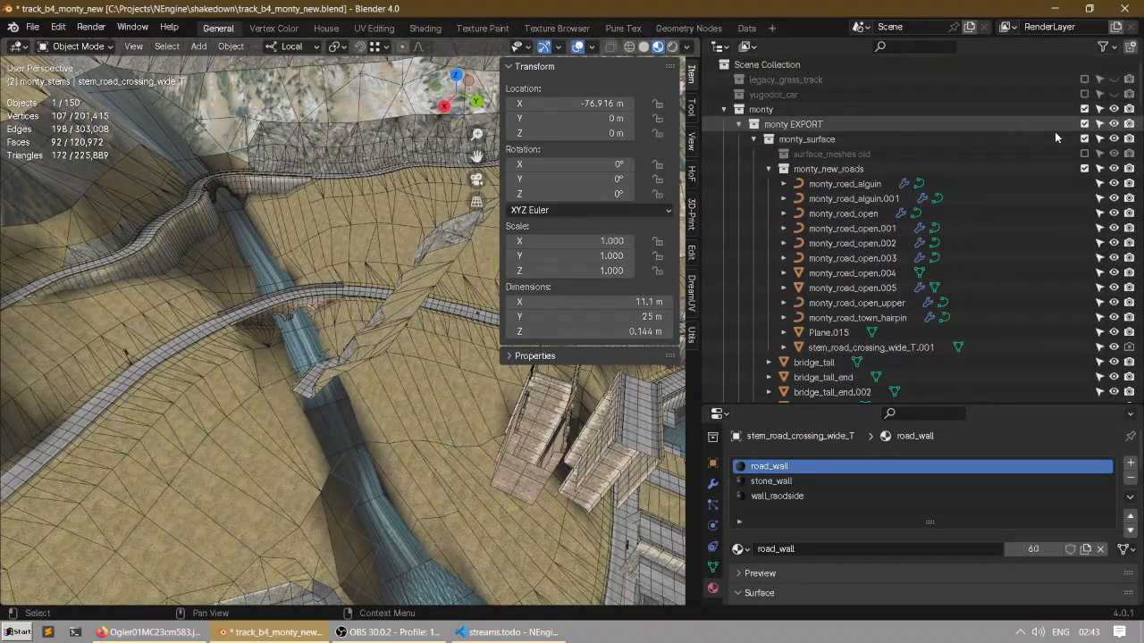
Step: Try hiding the monty EXPORT collection and compare its visibility in the General and UV Editing workspaces
{"action": "left_click", "coordinate": [1112, 125]}
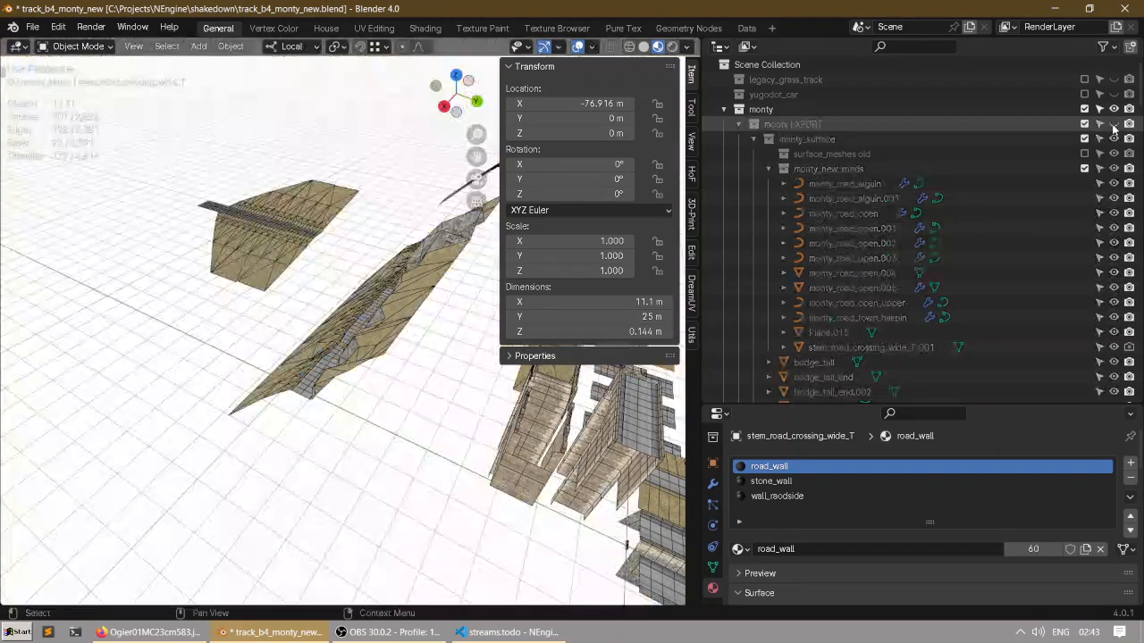
{"action": "left_click", "coordinate": [1114, 125]}
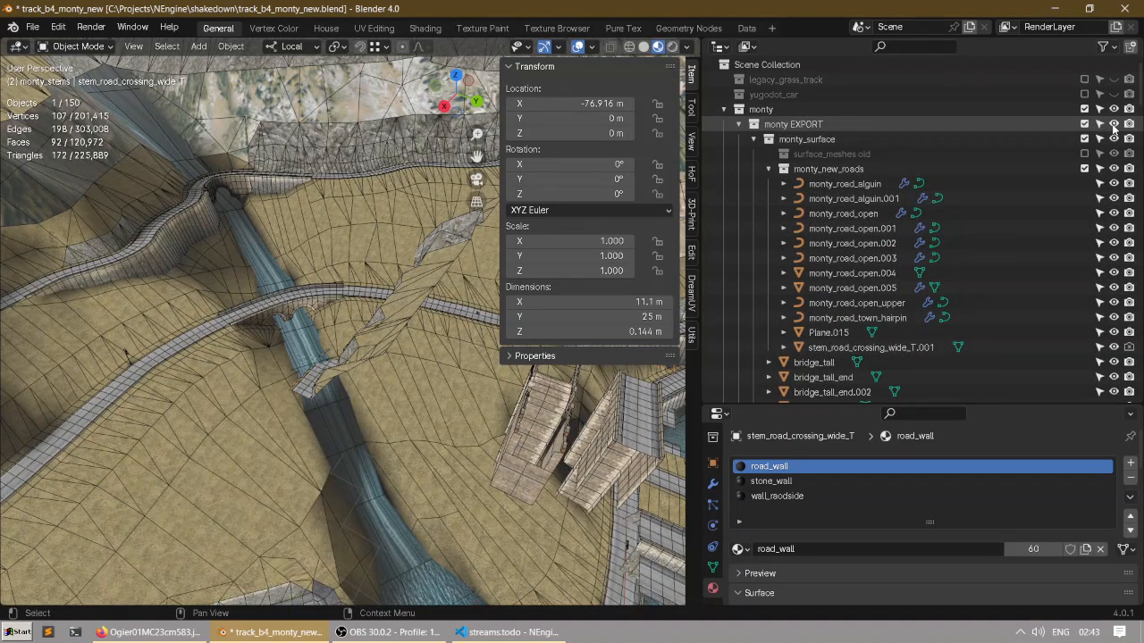
{"action": "left_click", "coordinate": [1114, 125]}
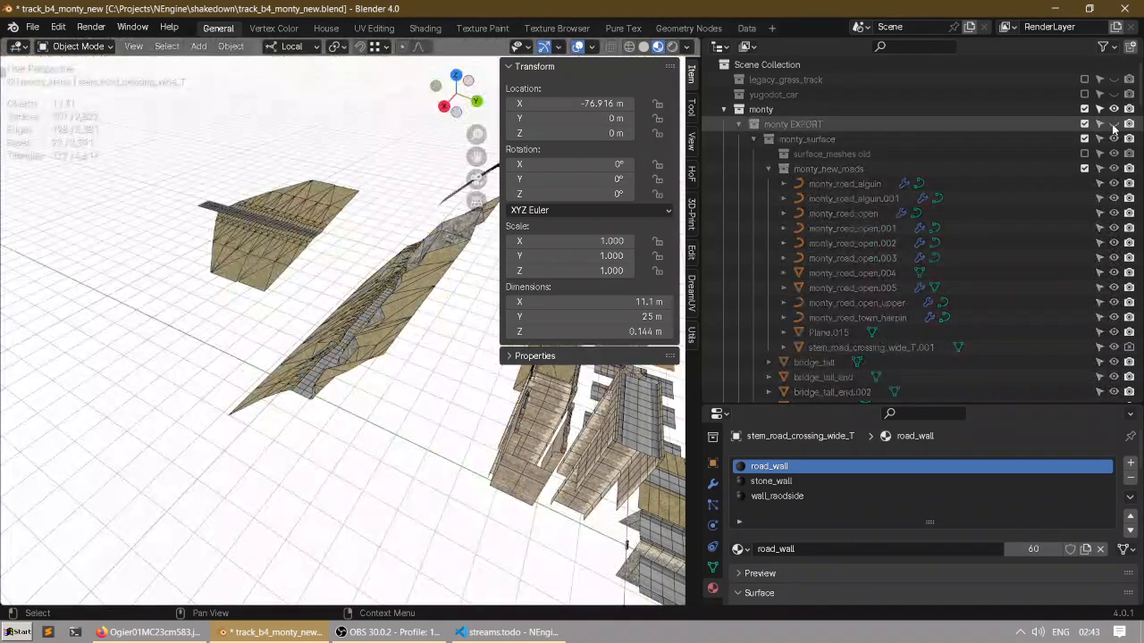
{"action": "left_click", "coordinate": [1113, 125]}
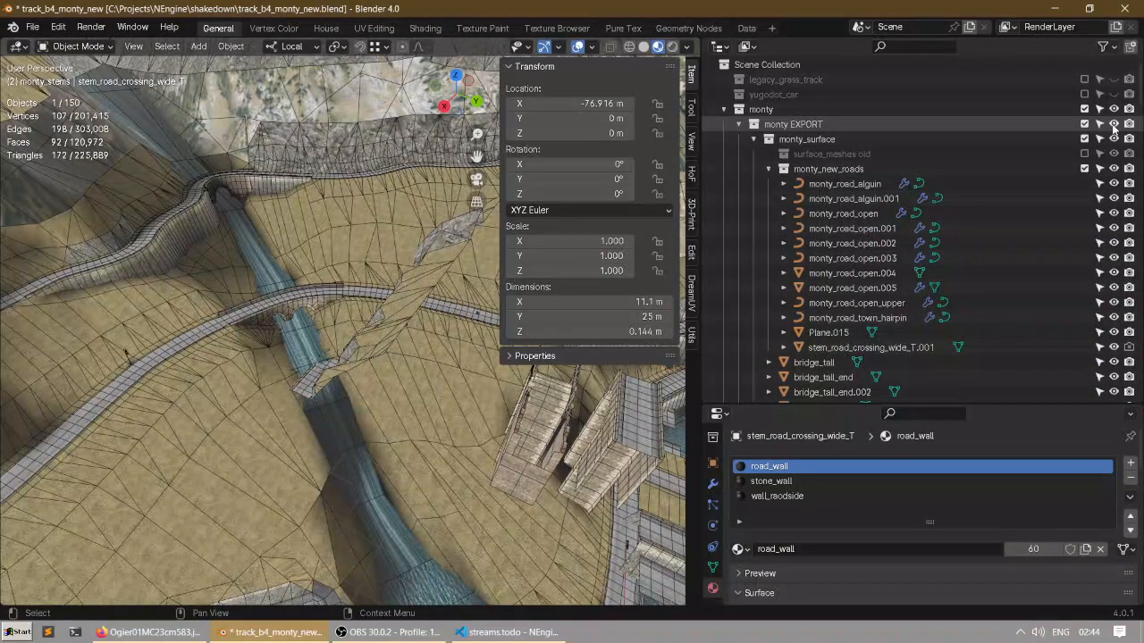
{"action": "left_click", "coordinate": [1113, 126]}
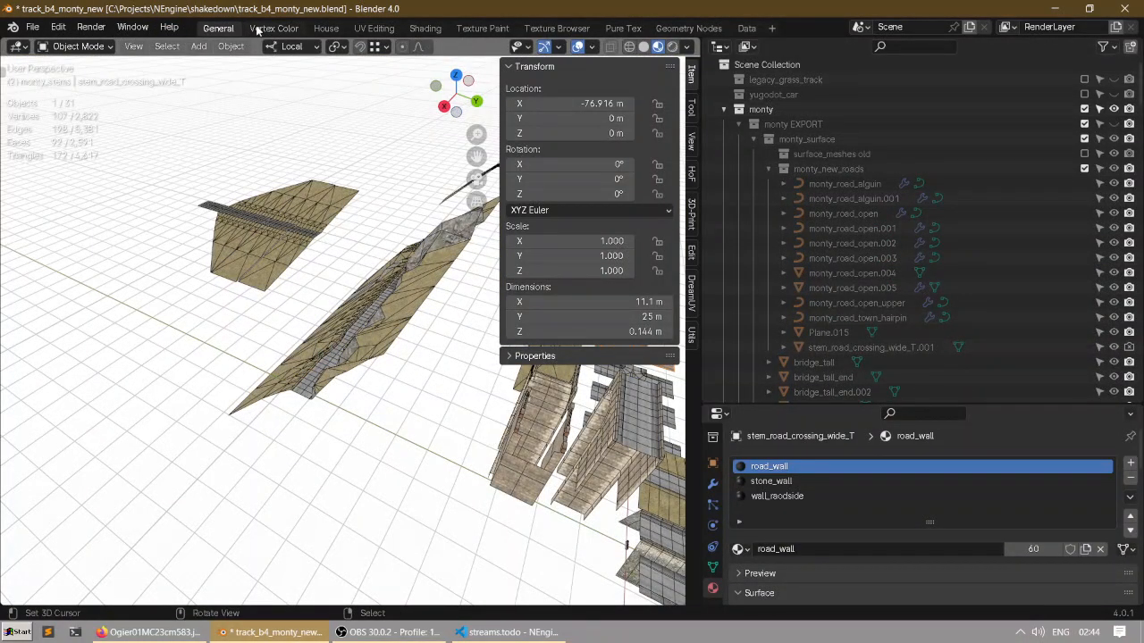
{"action": "left_click", "coordinate": [373, 28]}
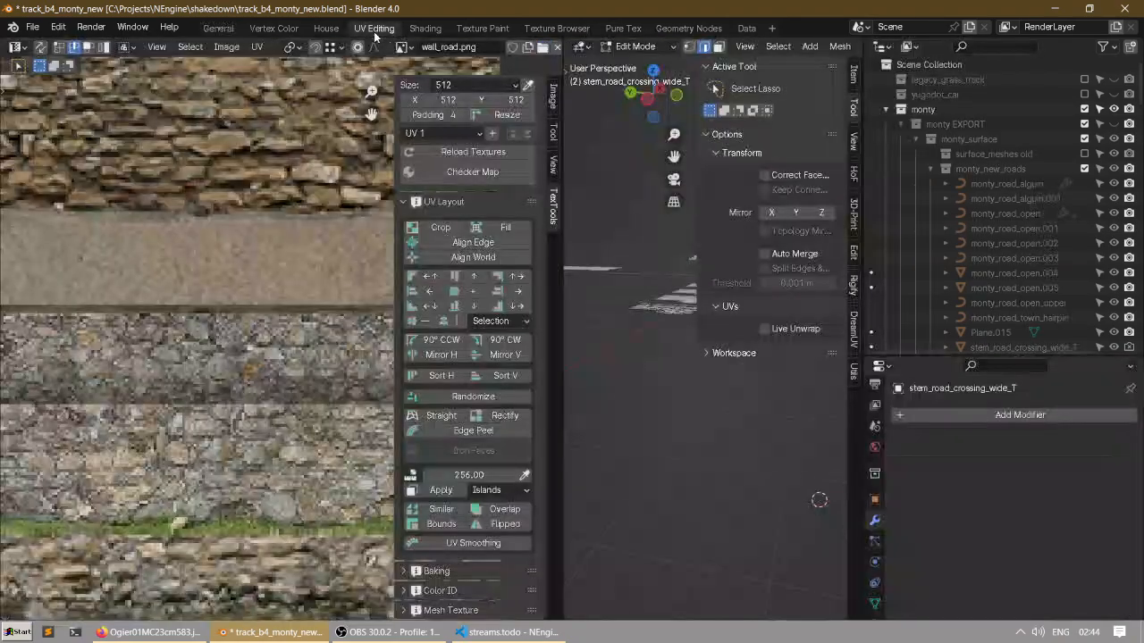
{"action": "scroll", "coordinate": [614, 260], "scroll_direction": "up", "scroll_amount": 1}
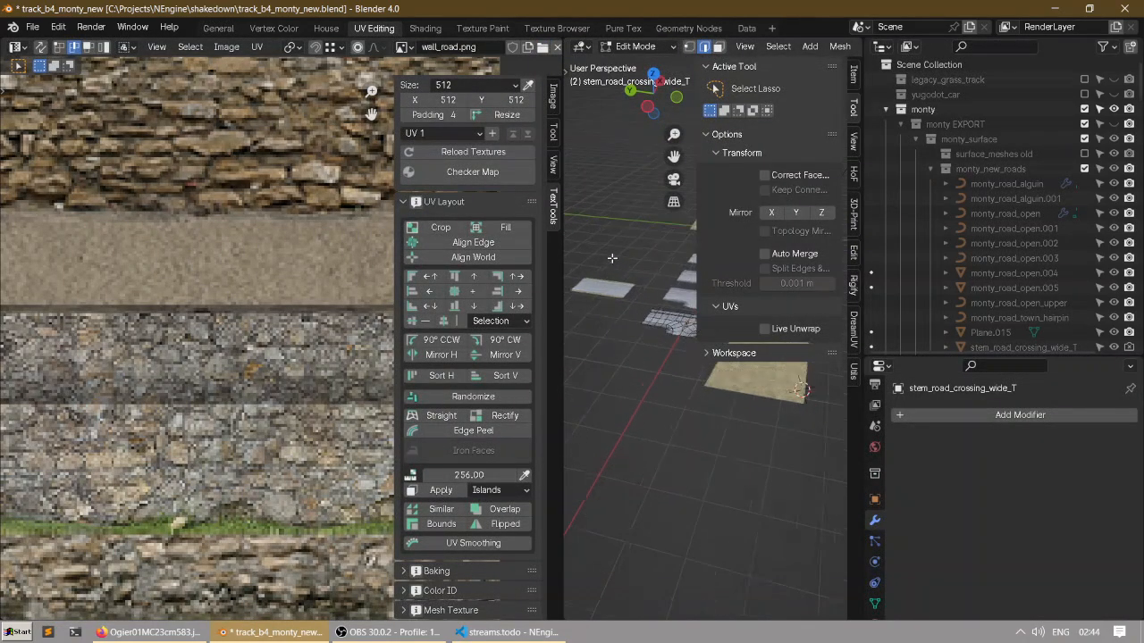
{"action": "left_click", "coordinate": [217, 27]}
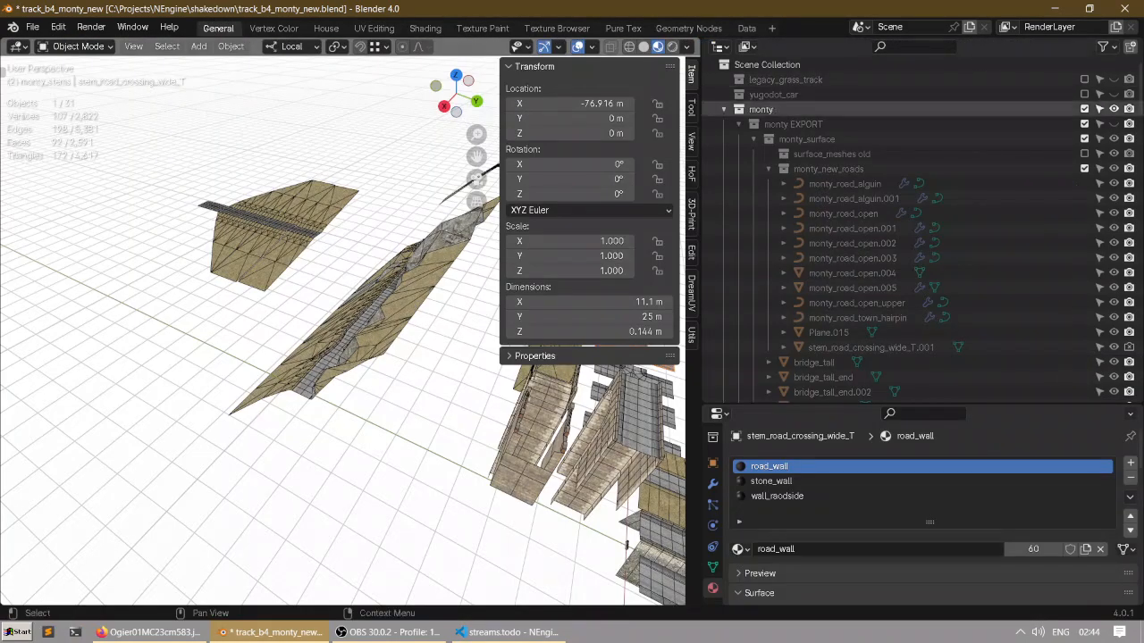
{"action": "left_click", "coordinate": [1113, 125]}
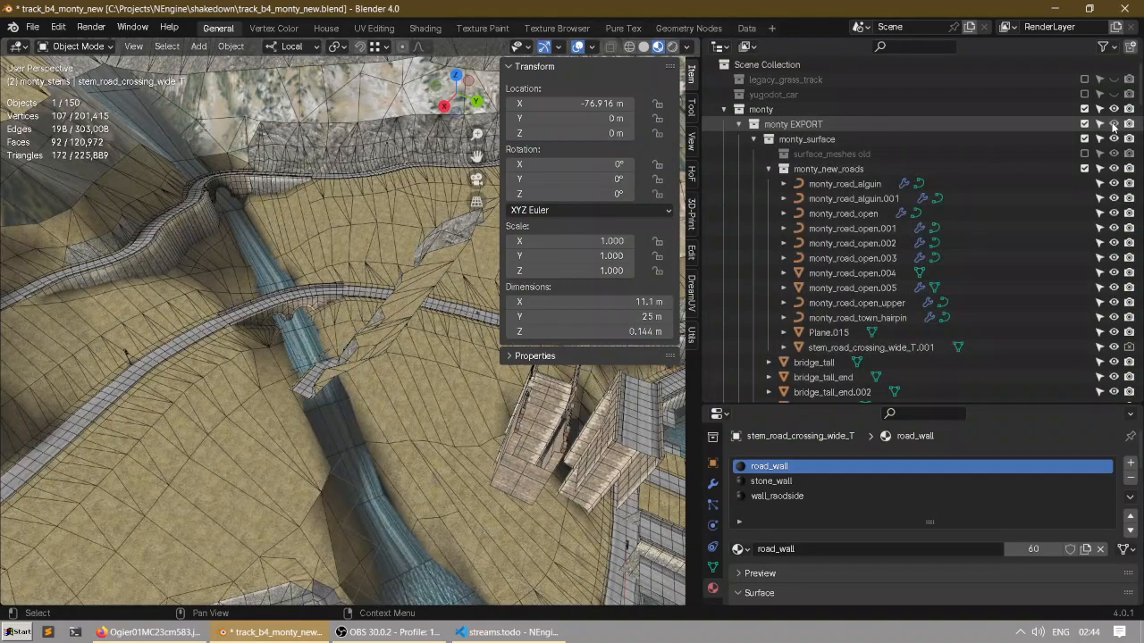
Step: Show the Disable in Viewports toggles in the outliner and test them on monty EXPORT across the Shading and UV Editing workspaces
{"action": "left_click", "coordinate": [1106, 47]}
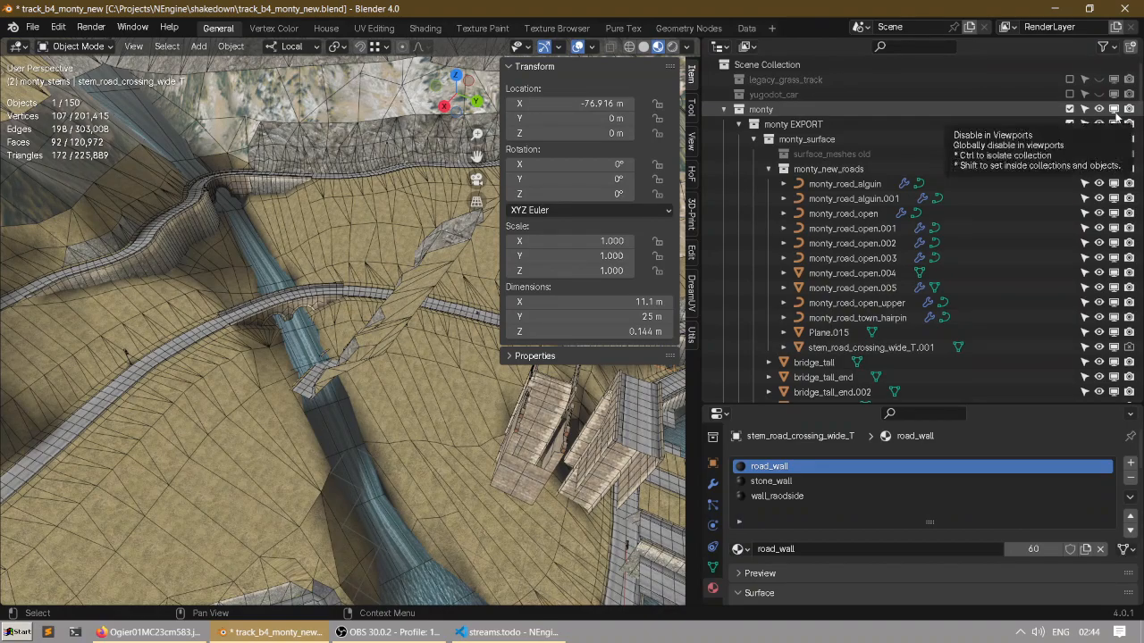
{"action": "left_click", "coordinate": [1114, 122]}
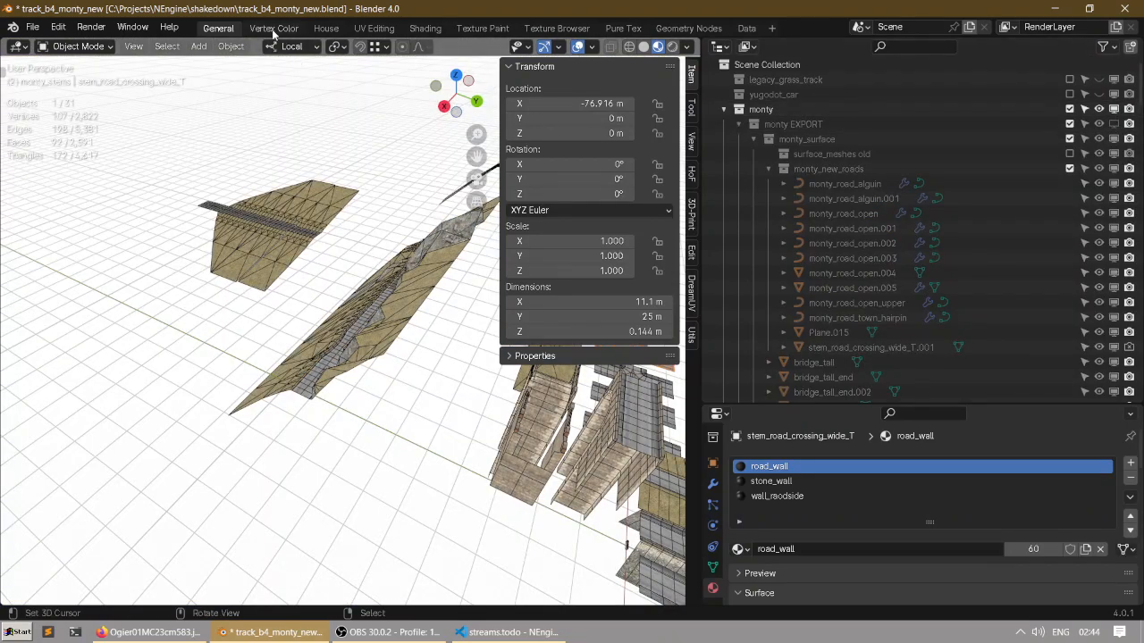
{"action": "left_click", "coordinate": [409, 28]}
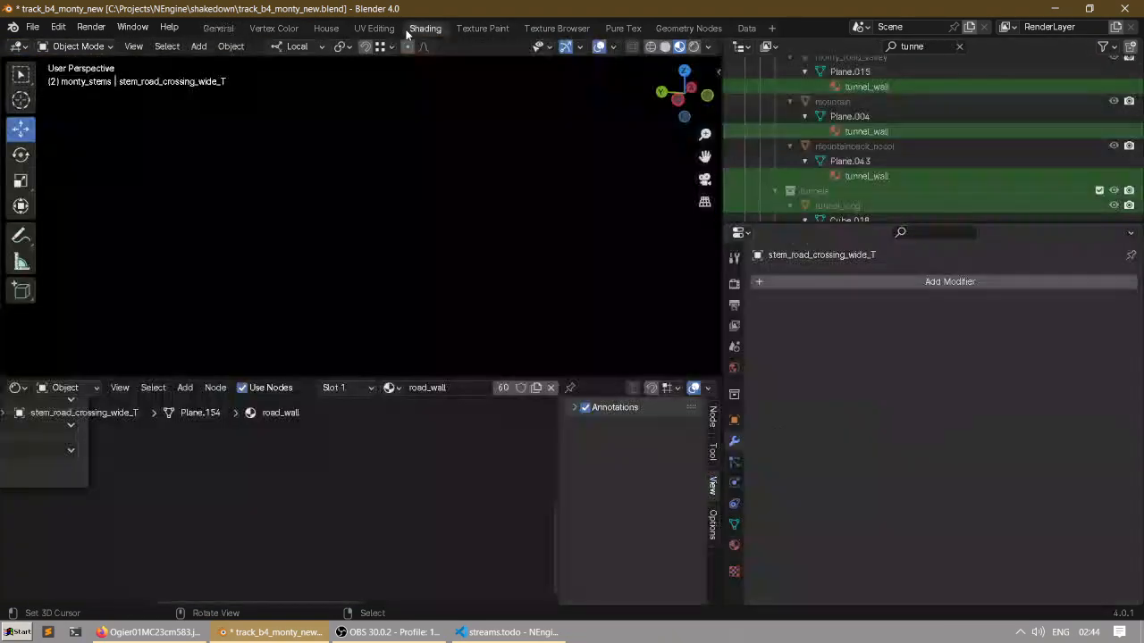
{"action": "left_click", "coordinate": [219, 29]}
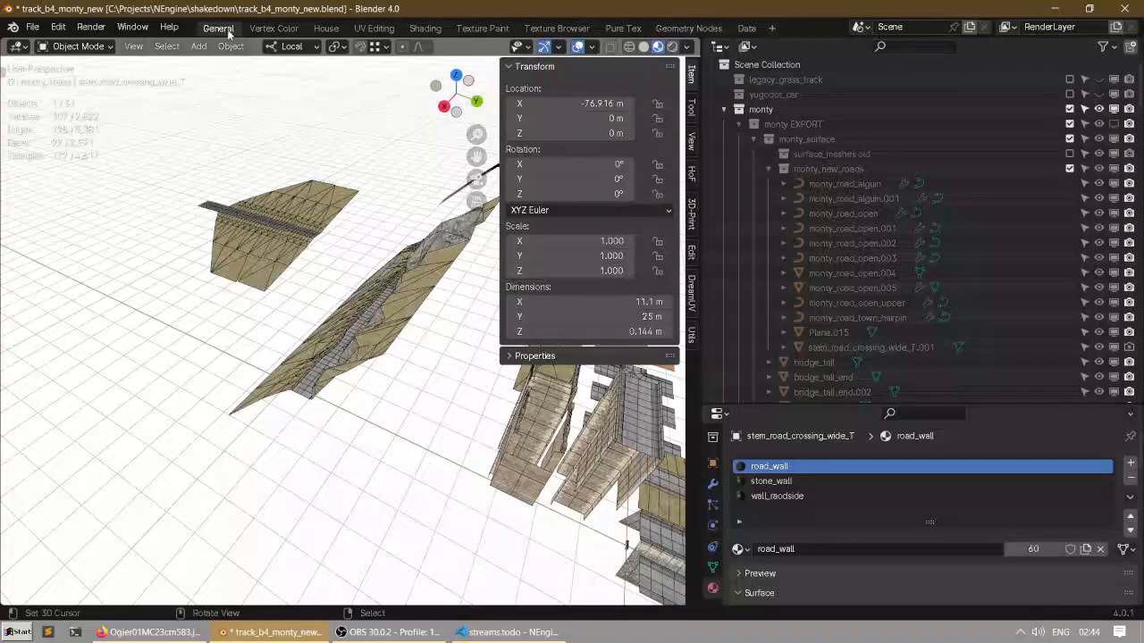
{"action": "left_click", "coordinate": [362, 30]}
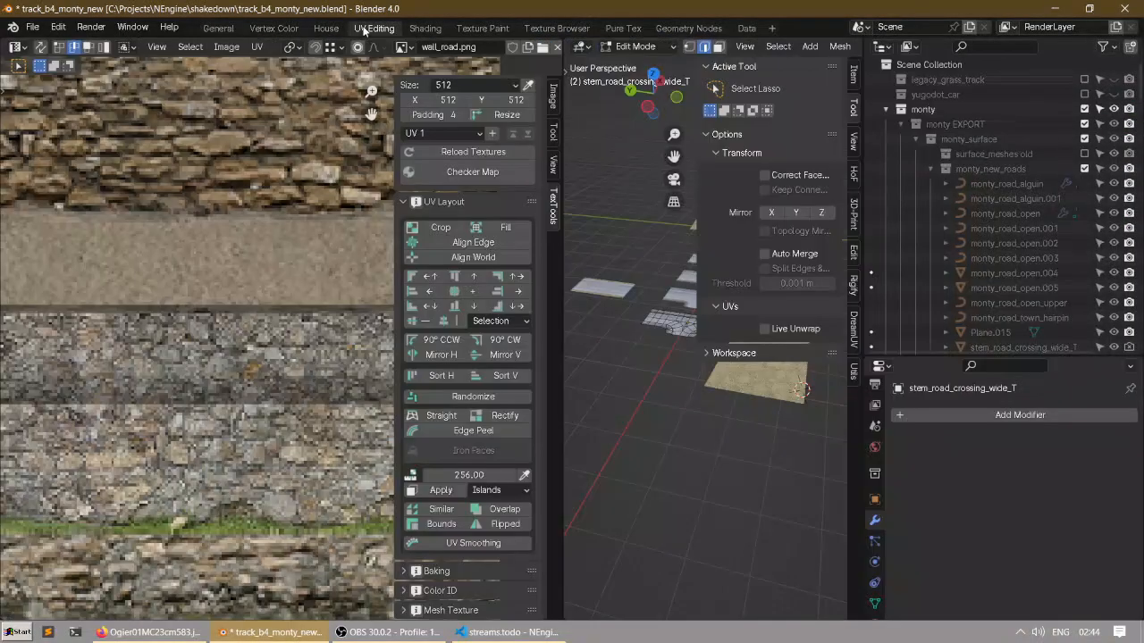
{"action": "left_click", "coordinate": [218, 28]}
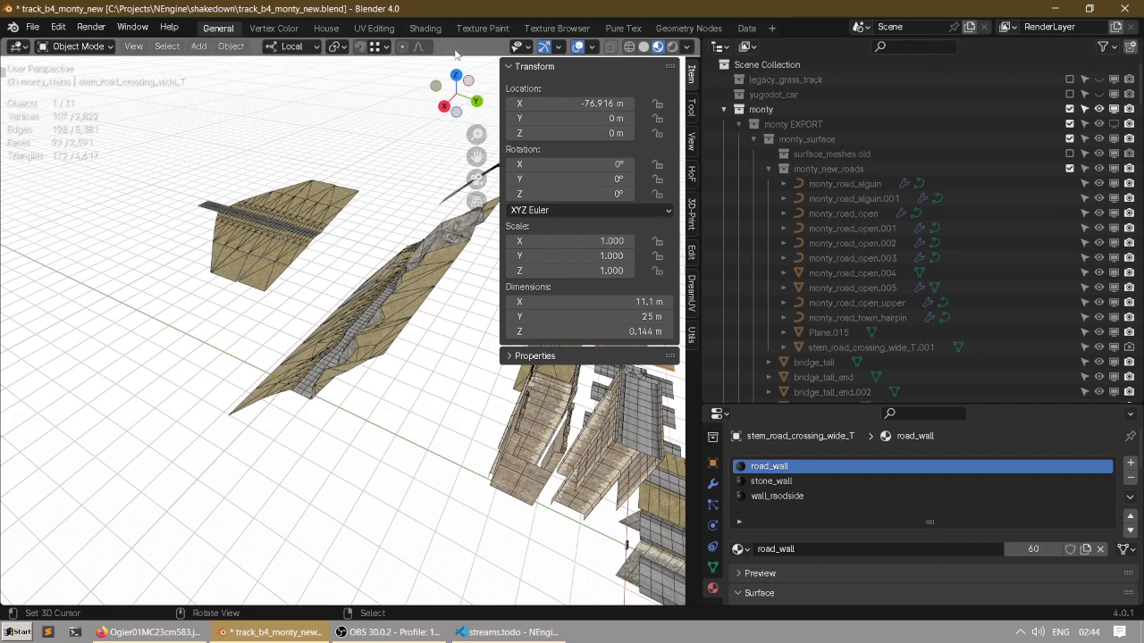
{"action": "left_click", "coordinate": [1113, 125]}
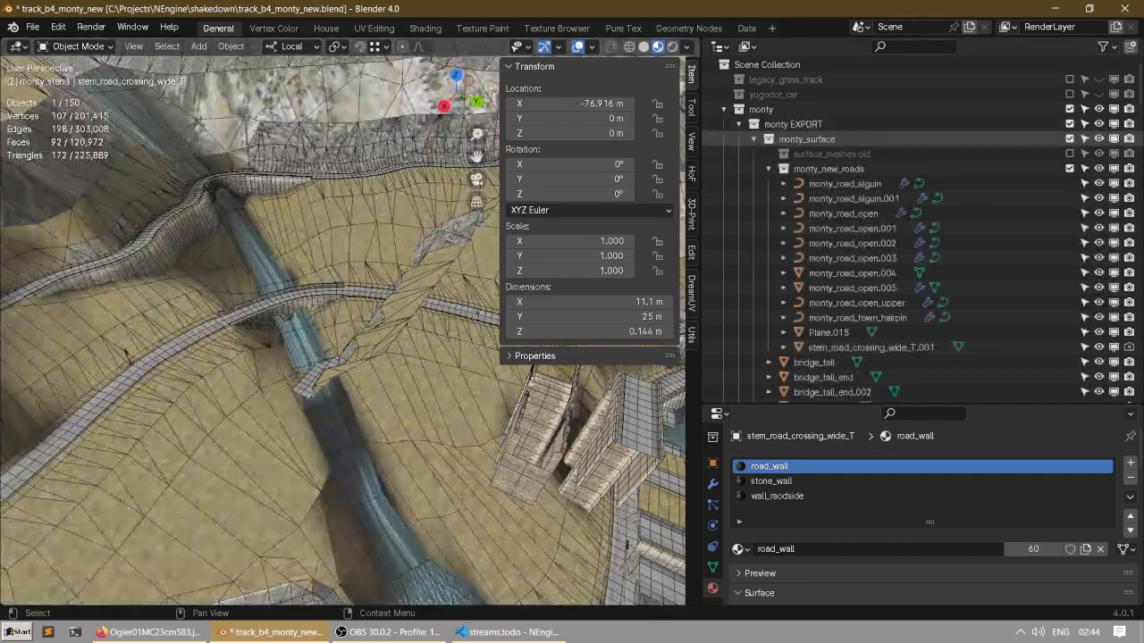
{"action": "left_click", "coordinate": [373, 28]}
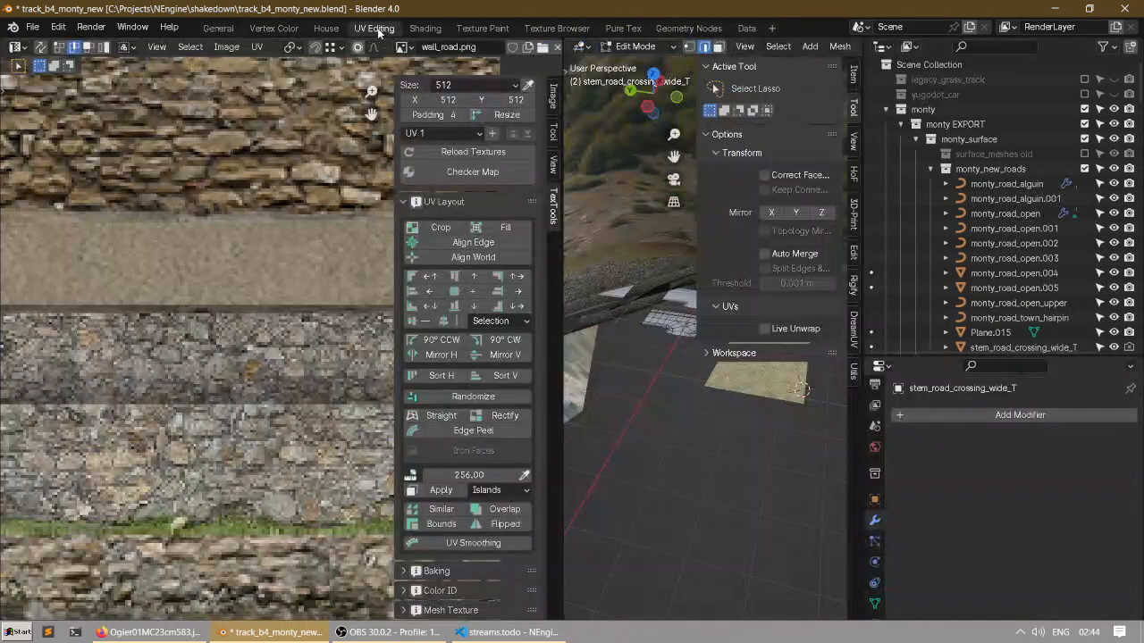
{"action": "left_click", "coordinate": [215, 30]}
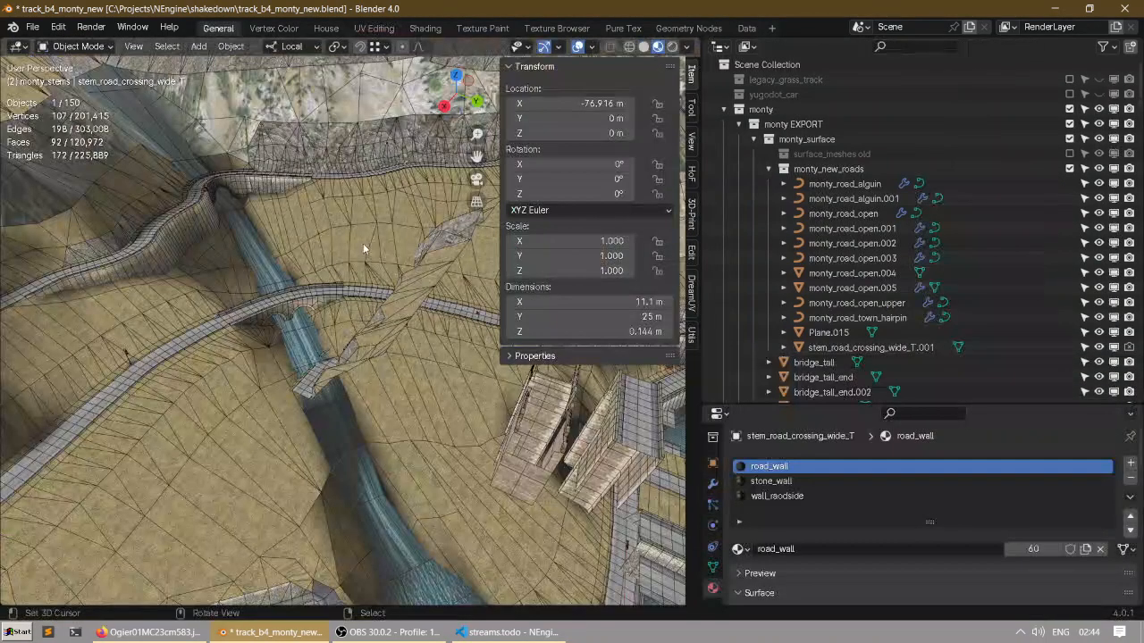
Step: Exclude the monty EXPORT collection from the view layer and maximize the 3D viewport on the mountain road stem pieces
{"action": "left_click", "coordinate": [997, 122]}
{"action": "left_click", "coordinate": [1070, 123]}
{"action": "middle_click_drag", "start_coordinate": [329, 288], "coordinate": [366, 289]}
{"action": "scroll", "coordinate": [268, 290], "scroll_direction": "up", "scroll_amount": 2}
{"action": "key", "text": "ctrl+space"}
{"action": "middle_click_drag", "start_coordinate": [232, 290], "coordinate": [265, 235]}
{"action": "left_click_drag", "start_coordinate": [794, 346], "coordinate": [794, 347]}
{"action": "middle_click_drag", "start_coordinate": [496, 202], "coordinate": [547, 303]}
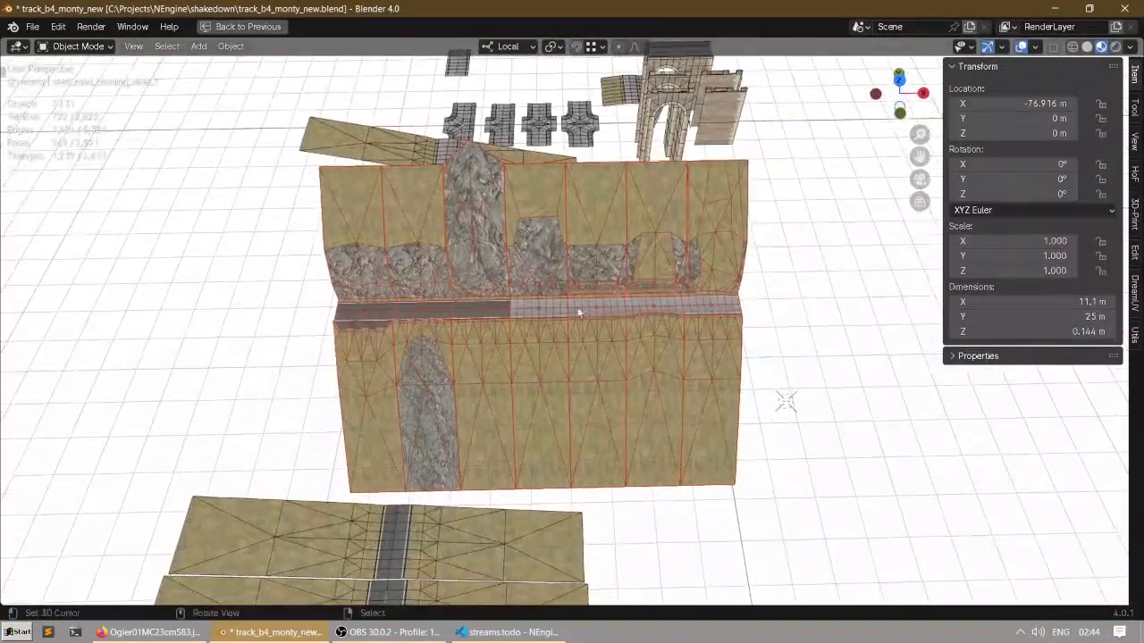
Step: Examine the mountainside road stem pieces one after another, from the one-lane block variants to the old cliff sections
{"action": "scroll", "coordinate": [393, 223], "scroll_direction": "up", "scroll_amount": 4}
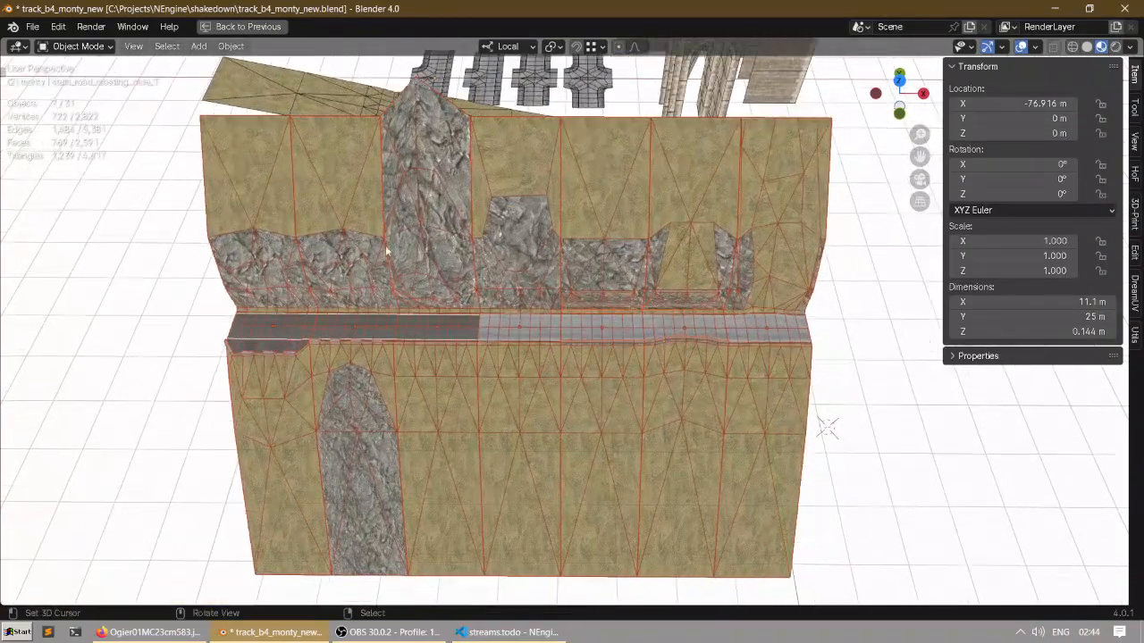
{"action": "scroll", "coordinate": [386, 251], "scroll_direction": "up", "scroll_amount": 1}
{"action": "middle_click_drag", "start_coordinate": [386, 252], "coordinate": [595, 278], "text": "shift"}
{"action": "scroll", "coordinate": [572, 282], "scroll_direction": "down", "scroll_amount": 2}
{"action": "right_click", "coordinate": [496, 294]}
{"action": "middle_click_drag", "start_coordinate": [498, 294], "coordinate": [629, 206]}
{"action": "scroll", "coordinate": [628, 205], "scroll_direction": "up", "scroll_amount": 6}
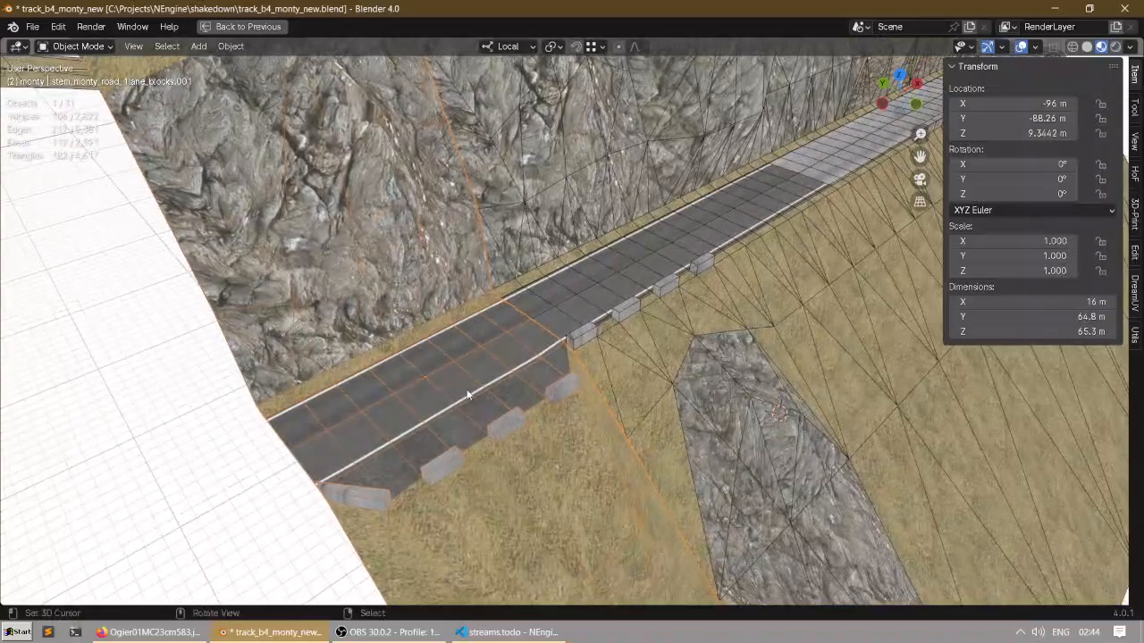
{"action": "right_click", "coordinate": [544, 282]}
{"action": "key", "text": "KP_Decimal"}
{"action": "middle_click_drag", "start_coordinate": [544, 282], "coordinate": [633, 269]}
{"action": "scroll", "coordinate": [633, 266], "scroll_direction": "up", "scroll_amount": 7}
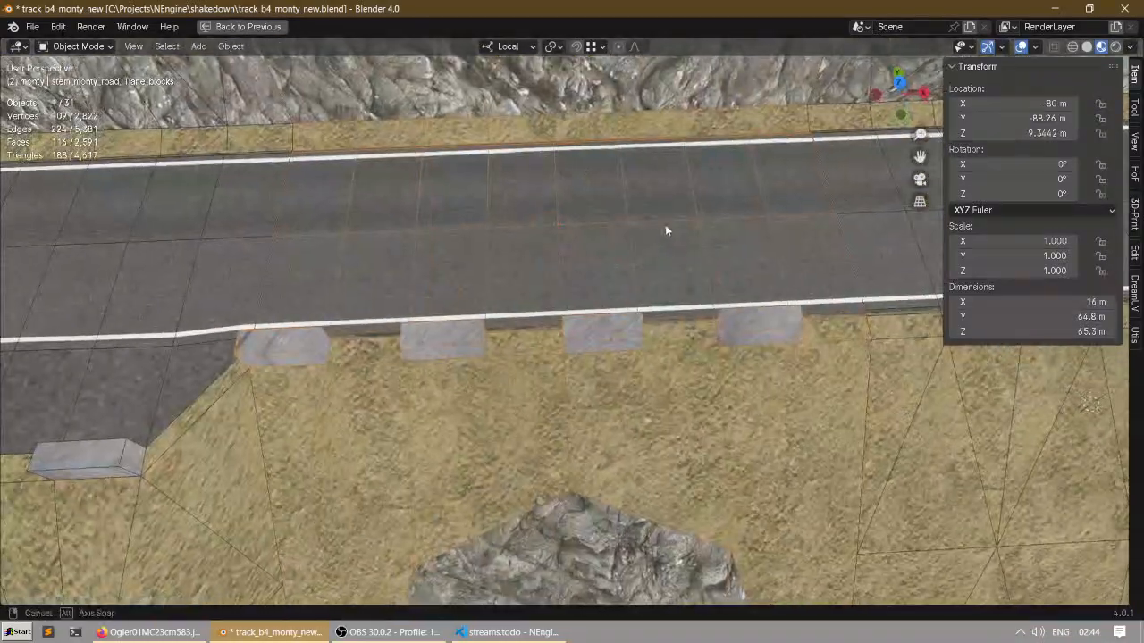
{"action": "middle_click_drag", "start_coordinate": [663, 226], "coordinate": [482, 286], "text": "shift"}
{"action": "scroll", "coordinate": [481, 286], "scroll_direction": "down", "scroll_amount": 8}
{"action": "right_click", "coordinate": [537, 326]}
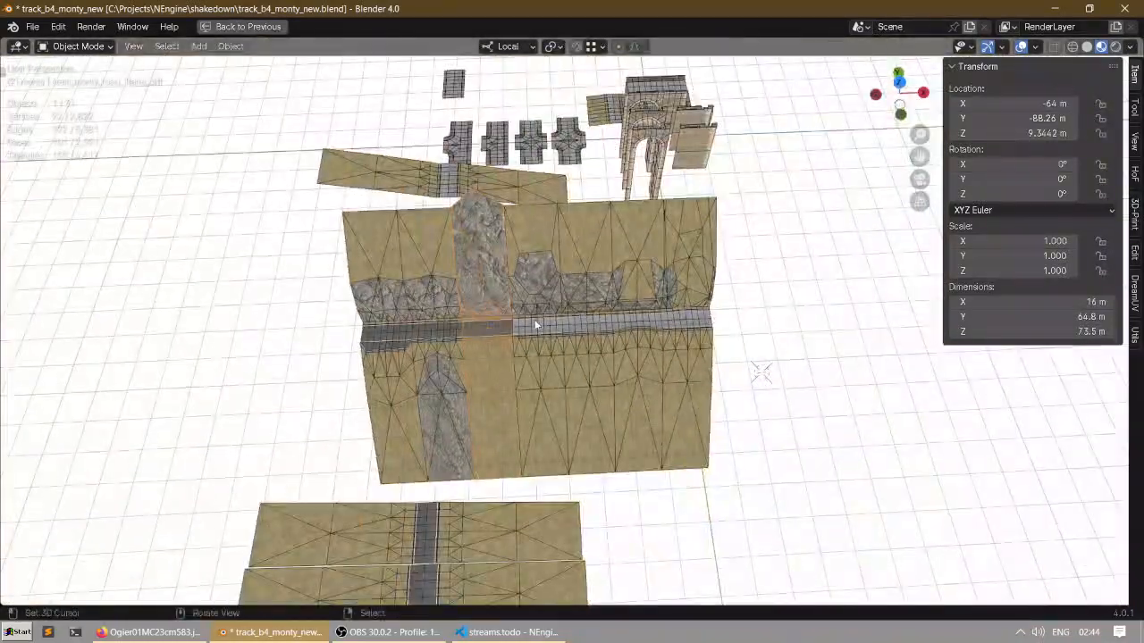
{"action": "right_click", "coordinate": [549, 297]}
{"action": "middle_click_drag", "start_coordinate": [549, 297], "coordinate": [579, 222]}
Step: Restore the full layout and unhide the monty_test_mountainside_road curve object in the outliner
{"action": "key", "text": "ctrl+space"}
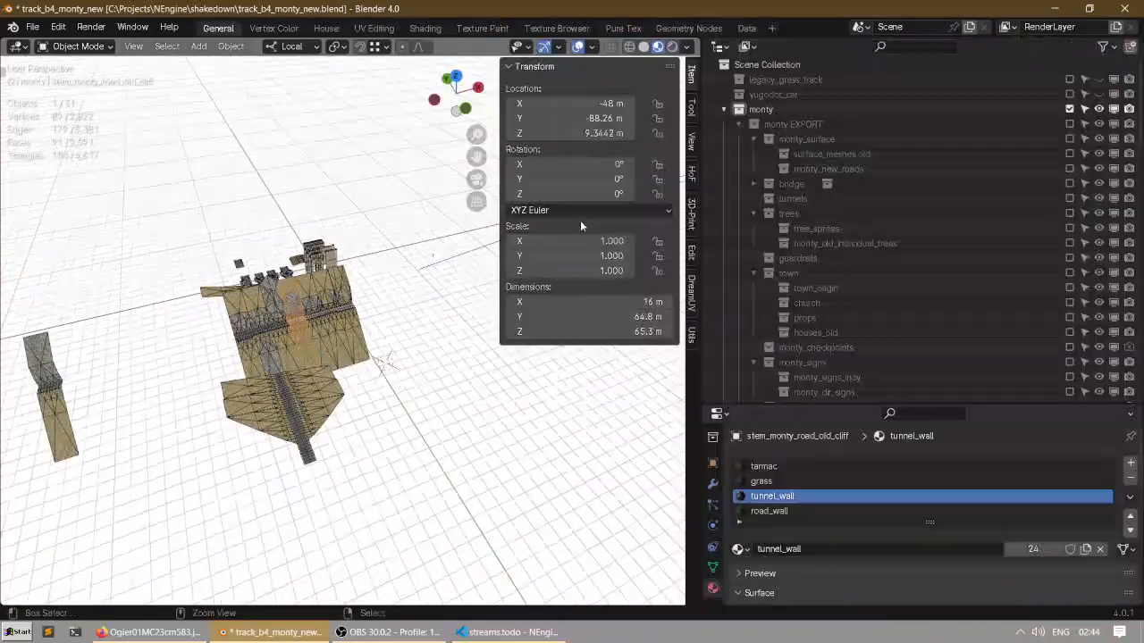
{"action": "scroll", "coordinate": [855, 200], "scroll_direction": "down", "scroll_amount": 20}
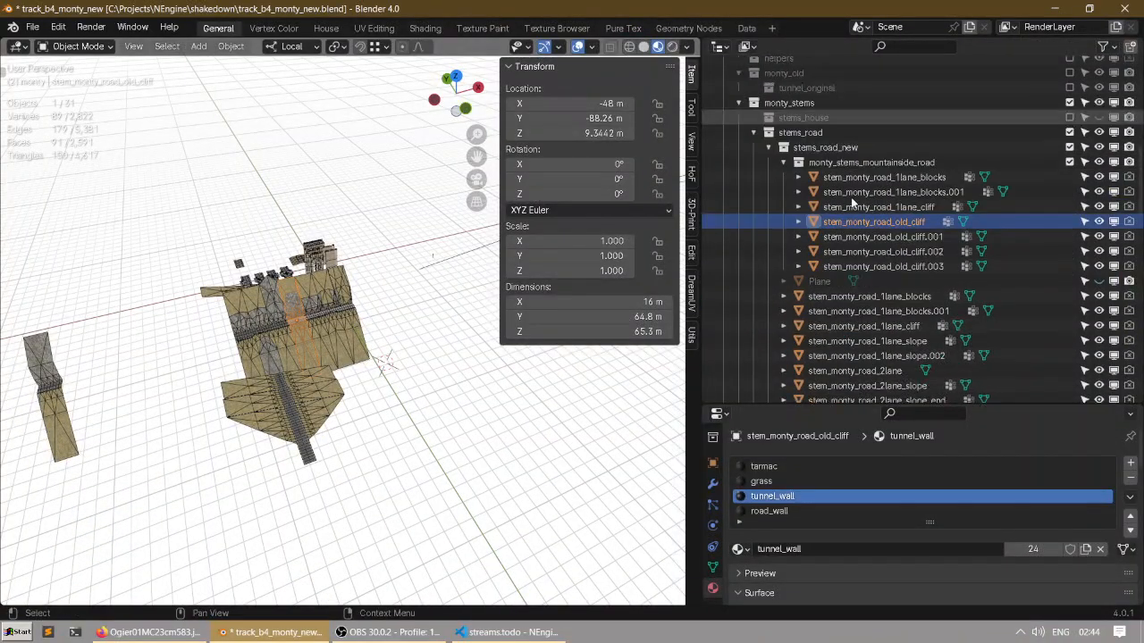
{"action": "scroll", "coordinate": [822, 228], "scroll_direction": "down", "scroll_amount": 9}
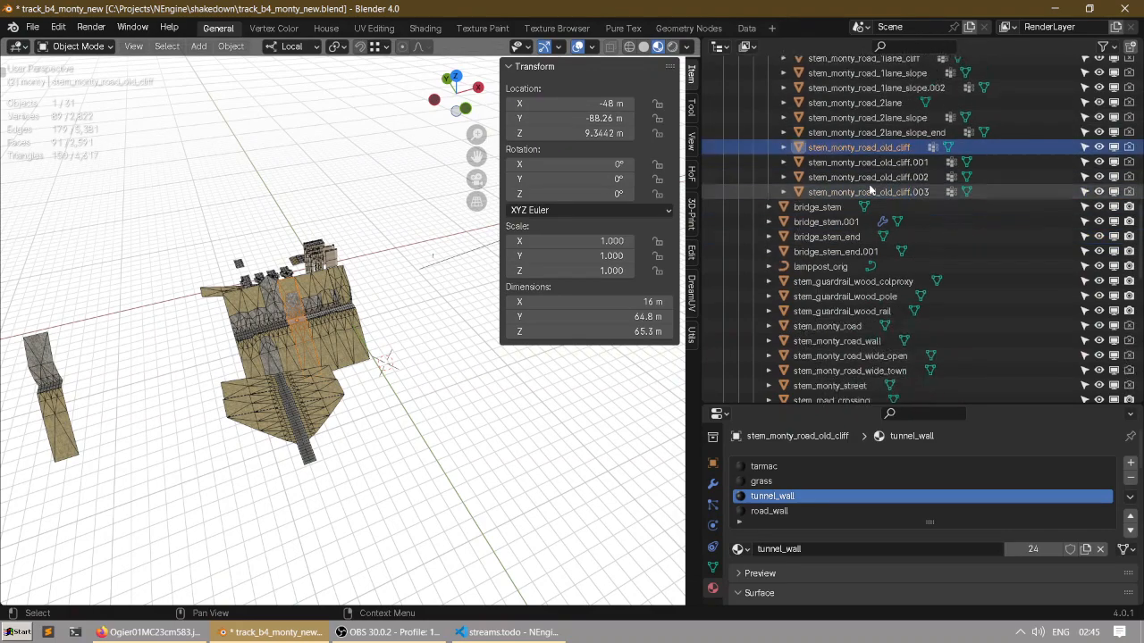
{"action": "scroll", "coordinate": [862, 198], "scroll_direction": "down", "scroll_amount": 7}
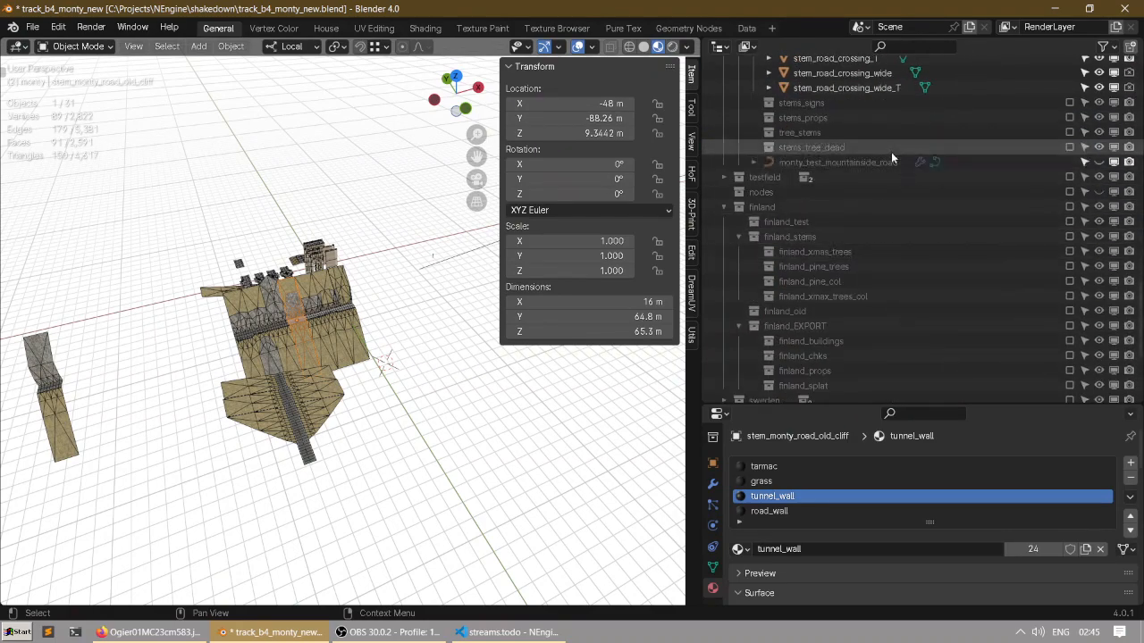
{"action": "left_click", "coordinate": [1070, 164]}
{"action": "left_click", "coordinate": [1098, 163]}
{"action": "scroll", "coordinate": [394, 282], "scroll_direction": "down", "scroll_amount": 3}
Step: Maximize the 3D viewport on the test mountainside road and enter Edit Mode on its curve
{"action": "key", "text": "ctrl+space"}
{"action": "middle_click_drag", "start_coordinate": [391, 280], "coordinate": [592, 182]}
{"action": "scroll", "coordinate": [394, 274], "scroll_direction": "up", "scroll_amount": 4}
{"action": "left_click", "coordinate": [510, 433]}
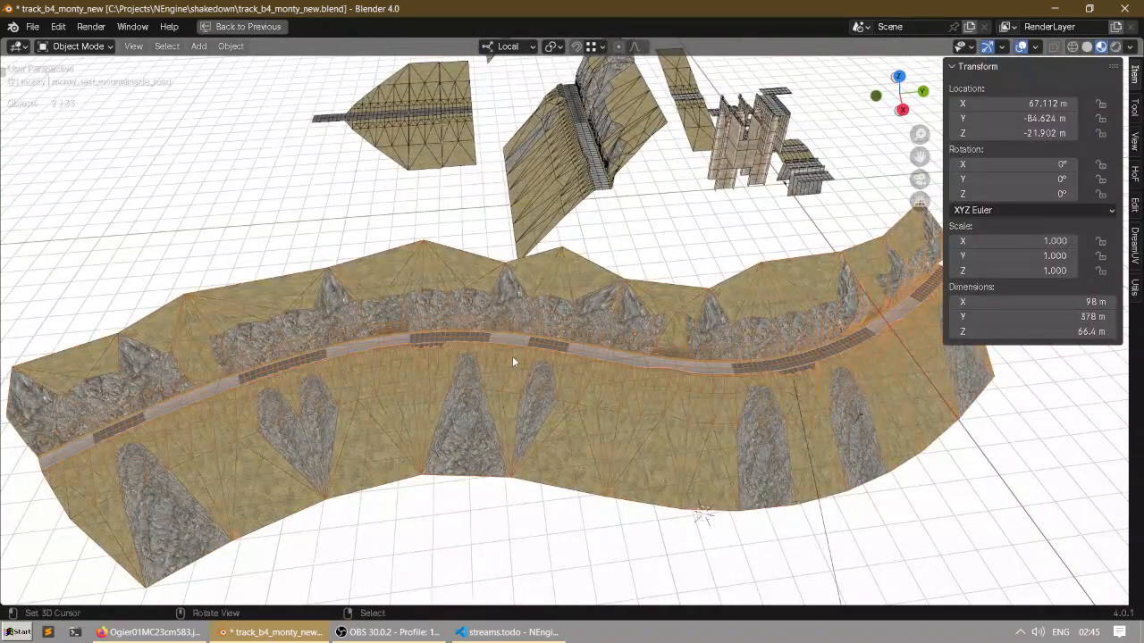
{"action": "scroll", "coordinate": [505, 362], "scroll_direction": "down", "scroll_amount": 3}
{"action": "left_click", "coordinate": [641, 308]}
{"action": "middle_click_drag", "start_coordinate": [629, 308], "coordinate": [408, 357]}
{"action": "left_click", "coordinate": [291, 418]}
Step: Move the control point at the road curve's near end inward to shorten the road and scale its handles to 0.437
{"action": "left_click", "coordinate": [319, 402]}
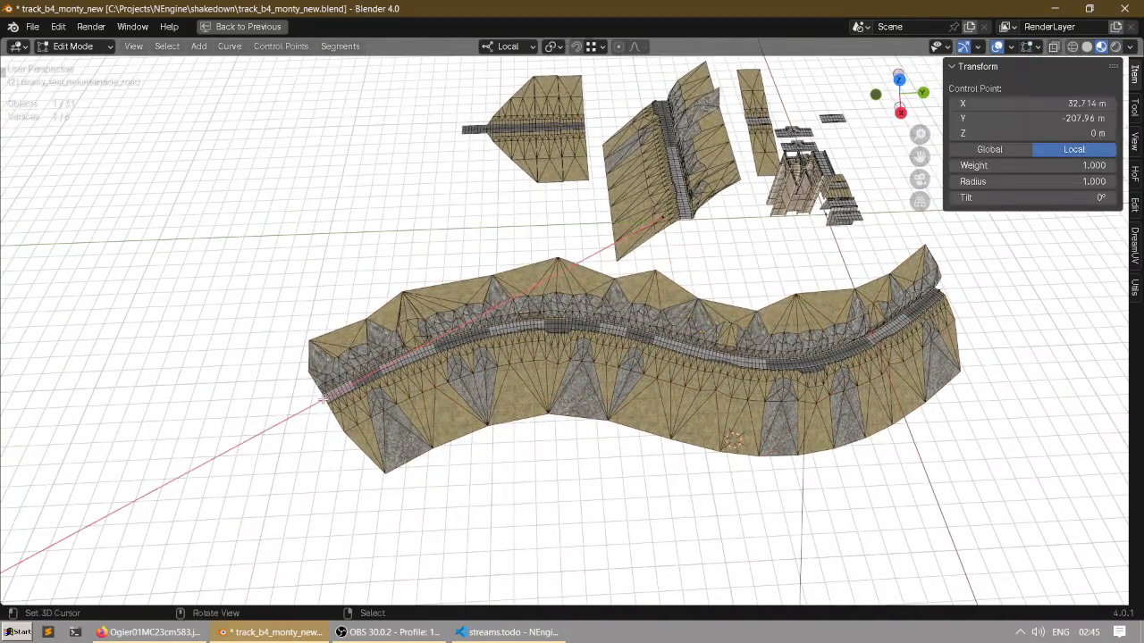
{"action": "key", "text": "g"}
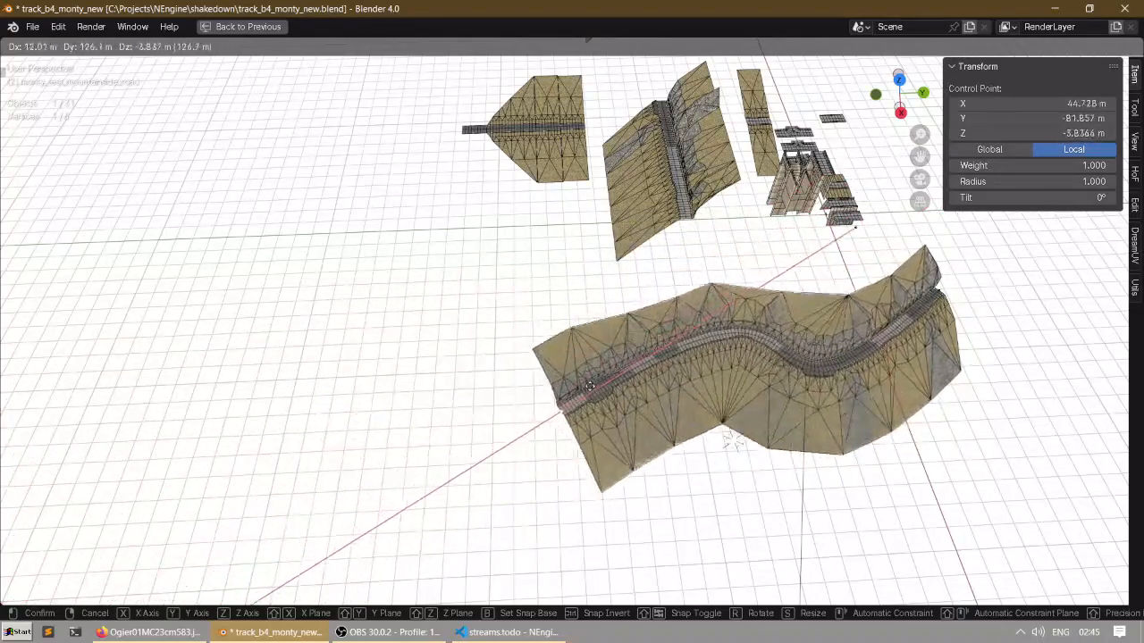
{"action": "left_click", "coordinate": [643, 358]}
{"action": "key", "text": "s"}
{"action": "left_click", "coordinate": [666, 361]}
Step: Move the curve's end control point by about -17.48, -130.6 and 7.49 m, and scale its handles by 2.256
{"action": "key", "text": "g"}
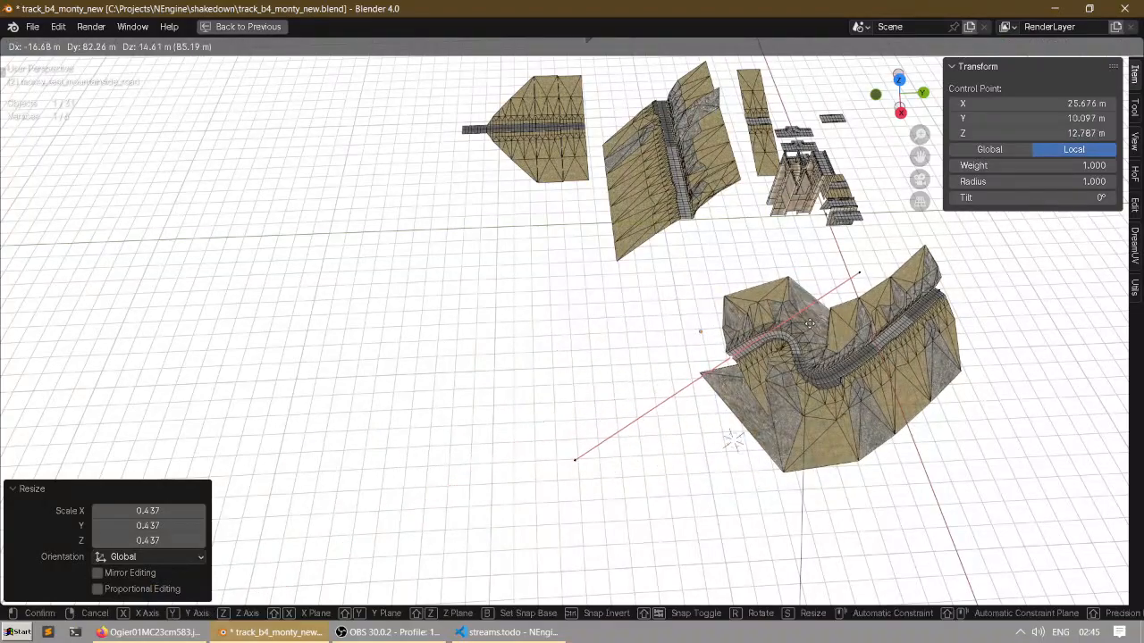
{"action": "left_click", "coordinate": [733, 439]}
{"action": "key", "text": "s"}
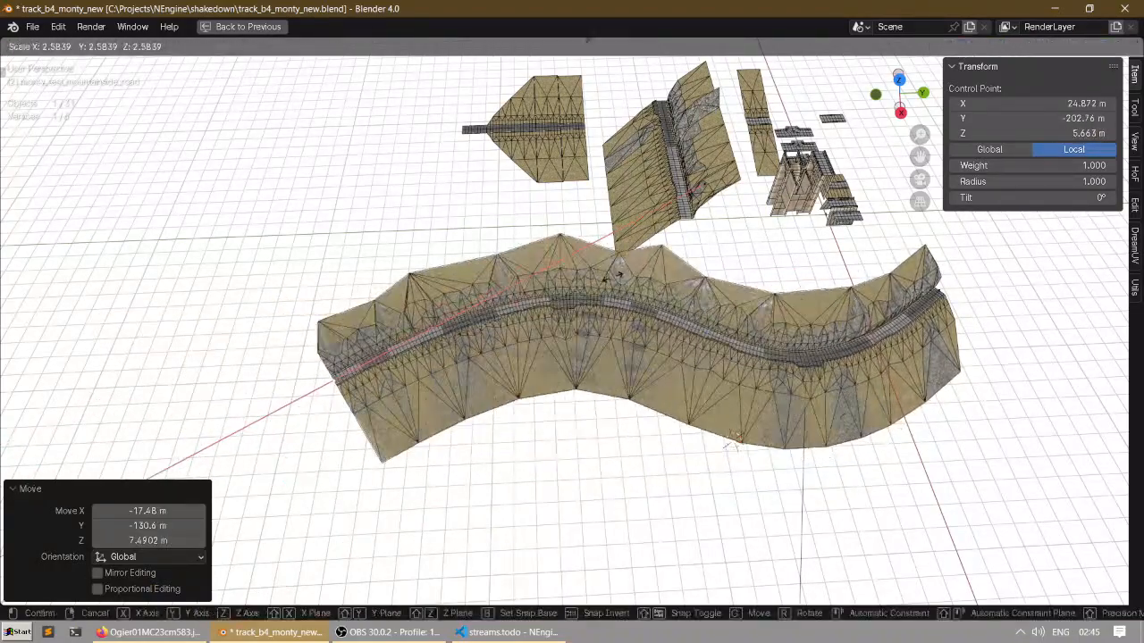
{"action": "left_click", "coordinate": [615, 273]}
{"action": "middle_click_drag", "start_coordinate": [615, 274], "coordinate": [527, 280]}
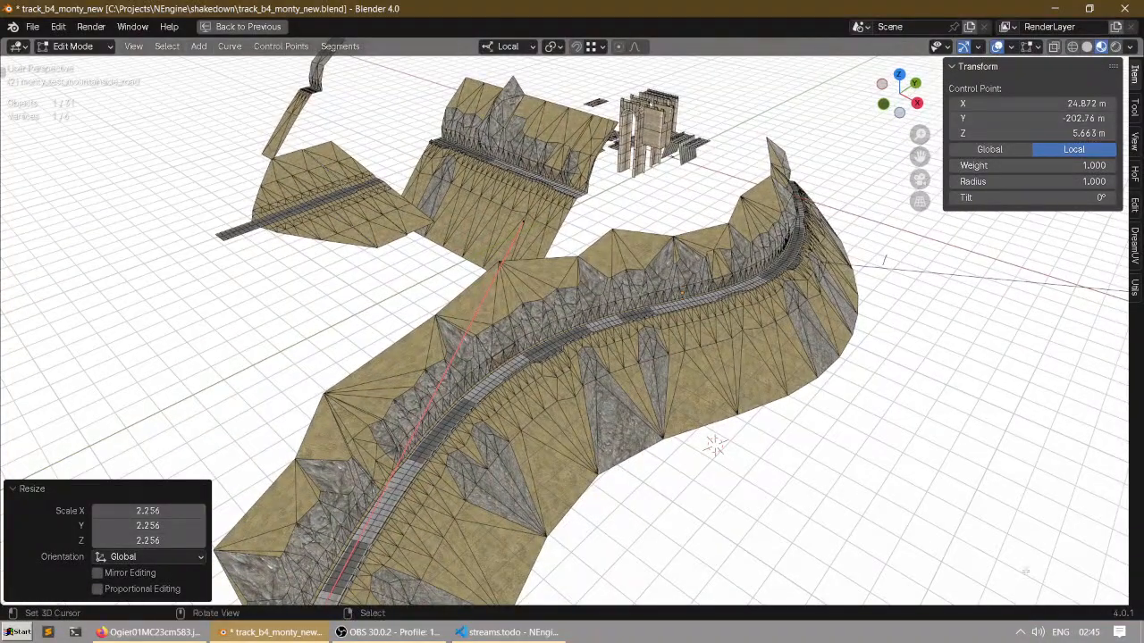
Step: Switch to the desktop, launch Shakedown Rally, and start driving from its title screen
{"action": "key", "text": "super+d"}
{"action": "double_click", "coordinate": [933, 31]}
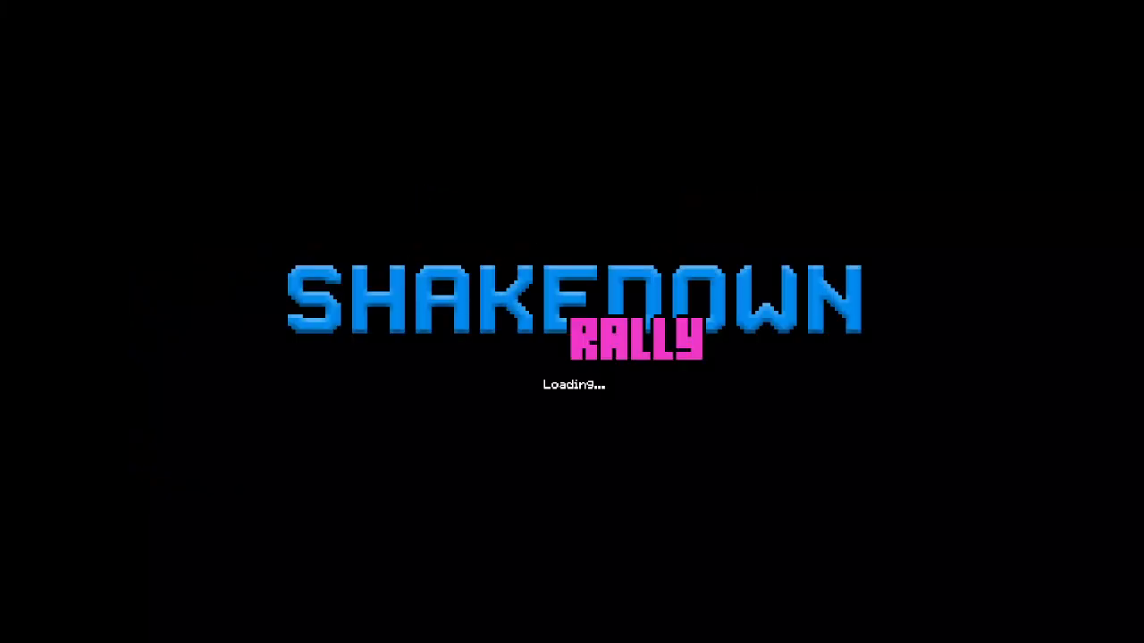
{"action": "key", "text": "alt+Tab"}
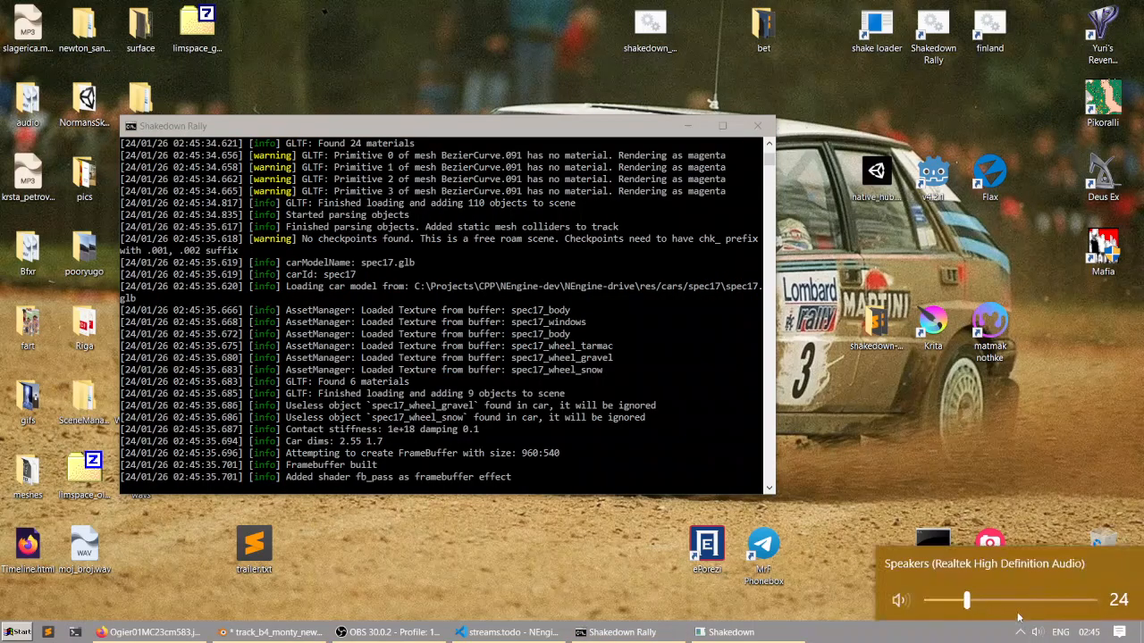
{"action": "key", "text": "alt+Tab"}
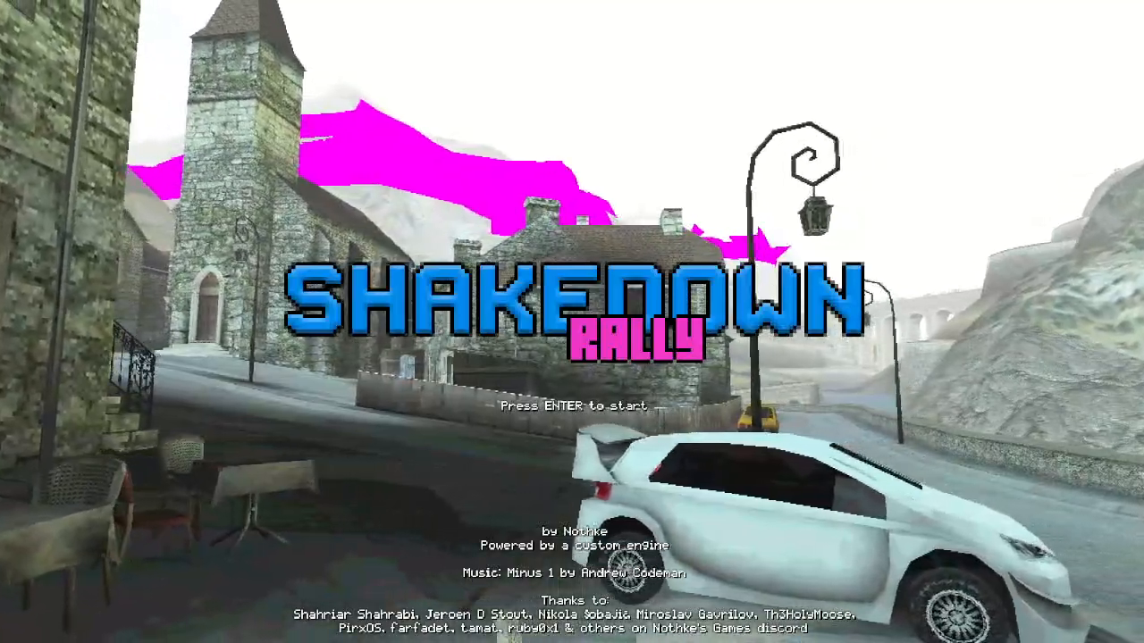
{"action": "key", "text": "Return"}
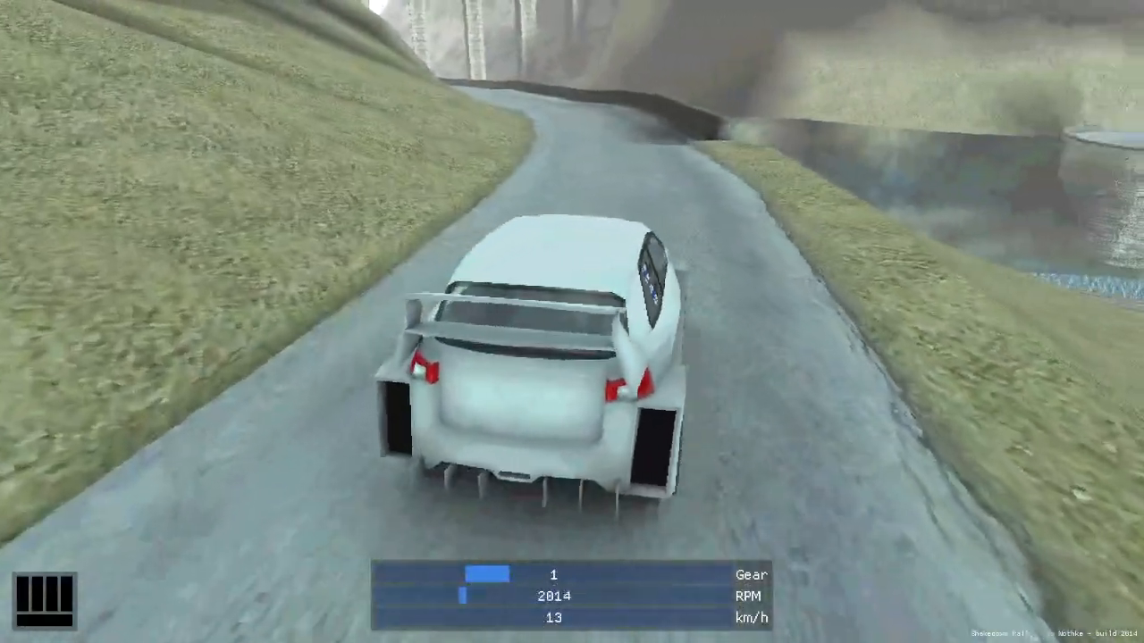
Step: Switch the game to the Onboard camera and drive along the walled lakeside road toward the town
{"action": "key", "text": "c"}
{"action": "key", "text": "c"}
{"action": "key", "text": "Up"}
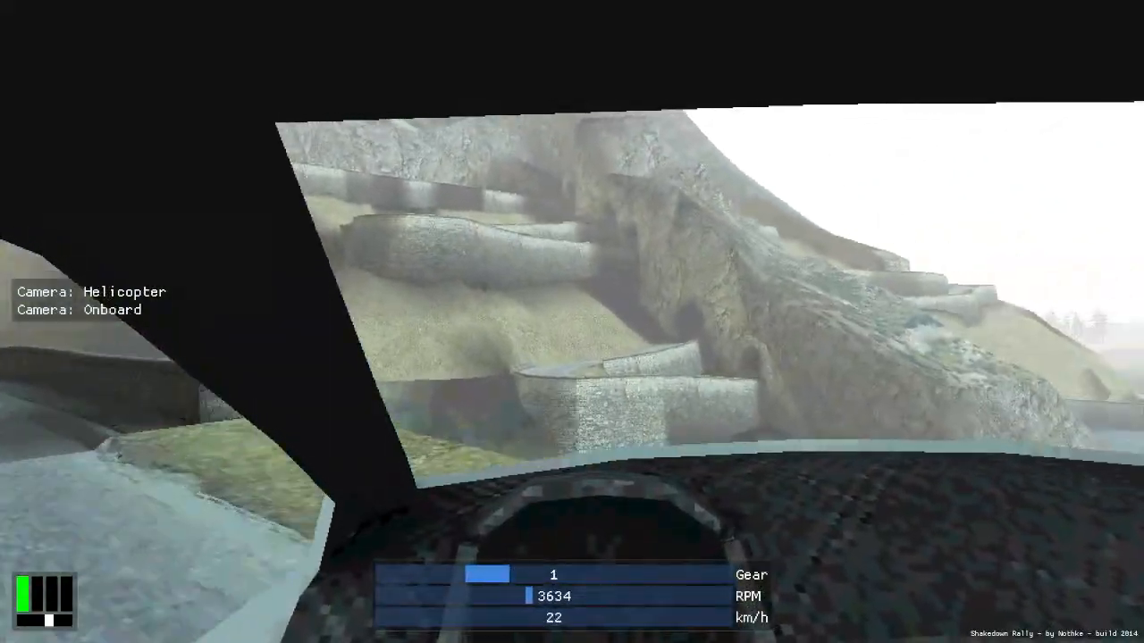
{"action": "key", "text": "Up"}
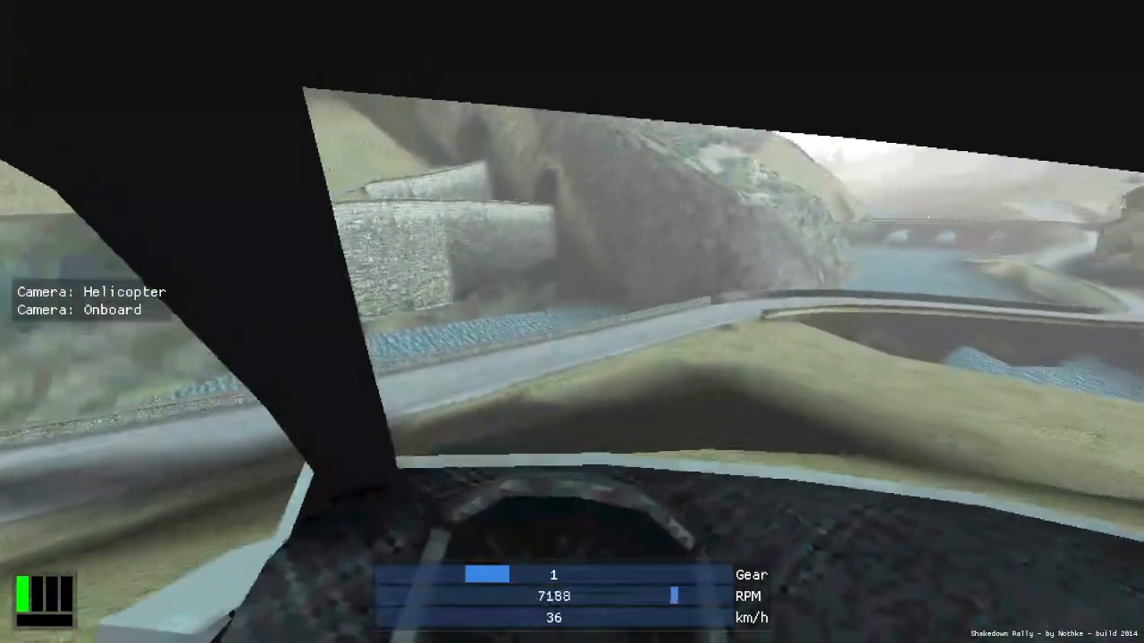
{"action": "key", "text": "Up"}
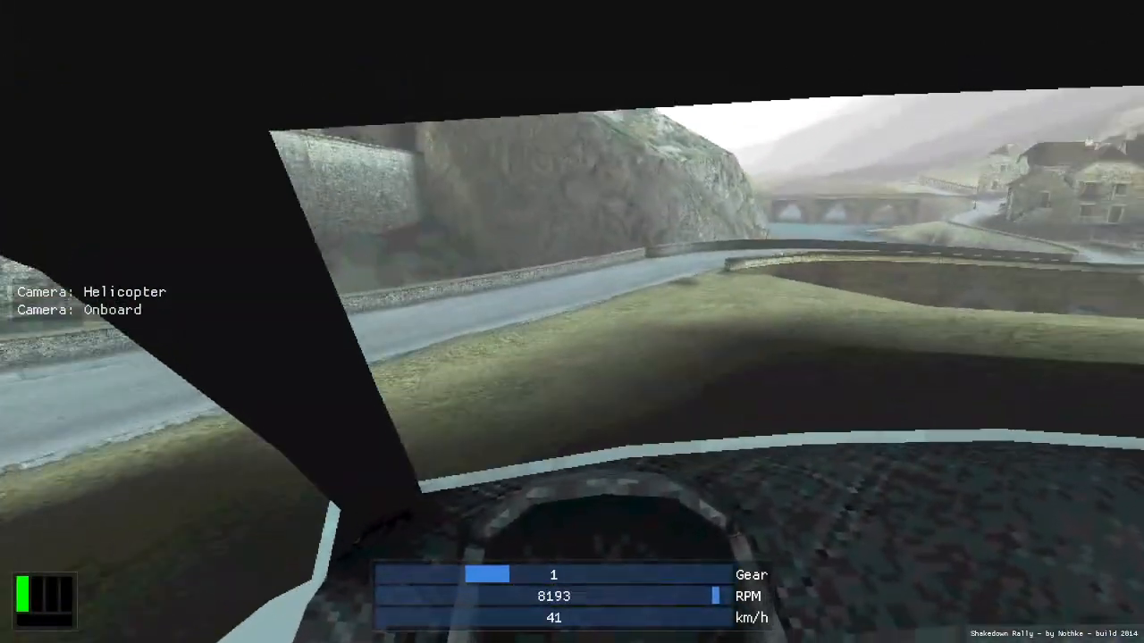
{"action": "key", "text": "Up"}
{"action": "key", "text": "Right"}
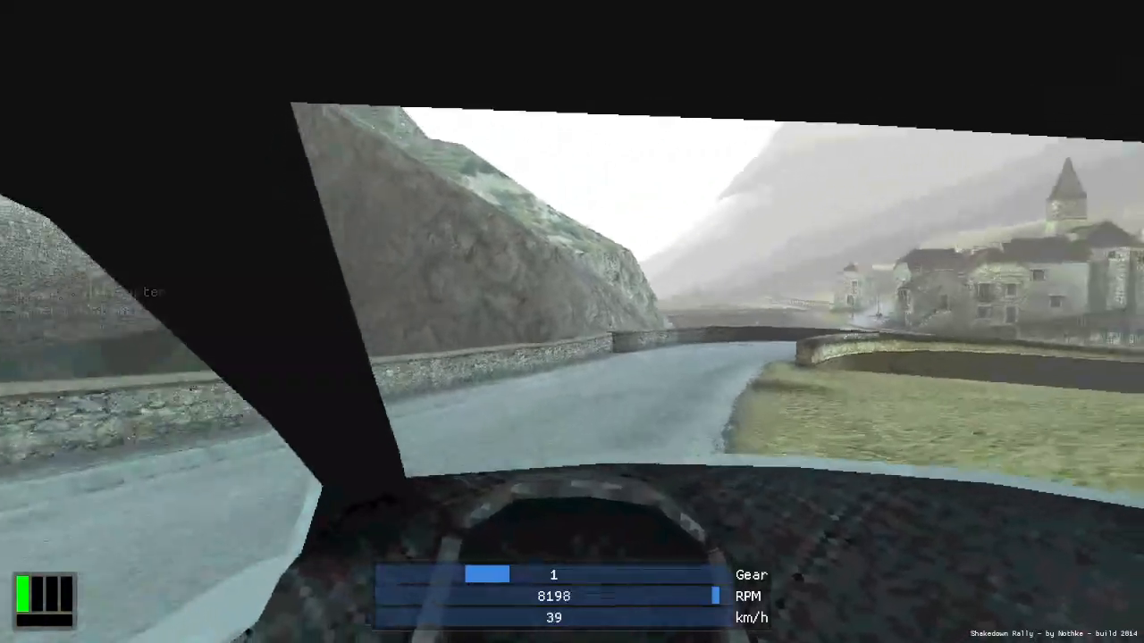
{"action": "key", "text": "Up"}
{"action": "key", "text": "Right"}
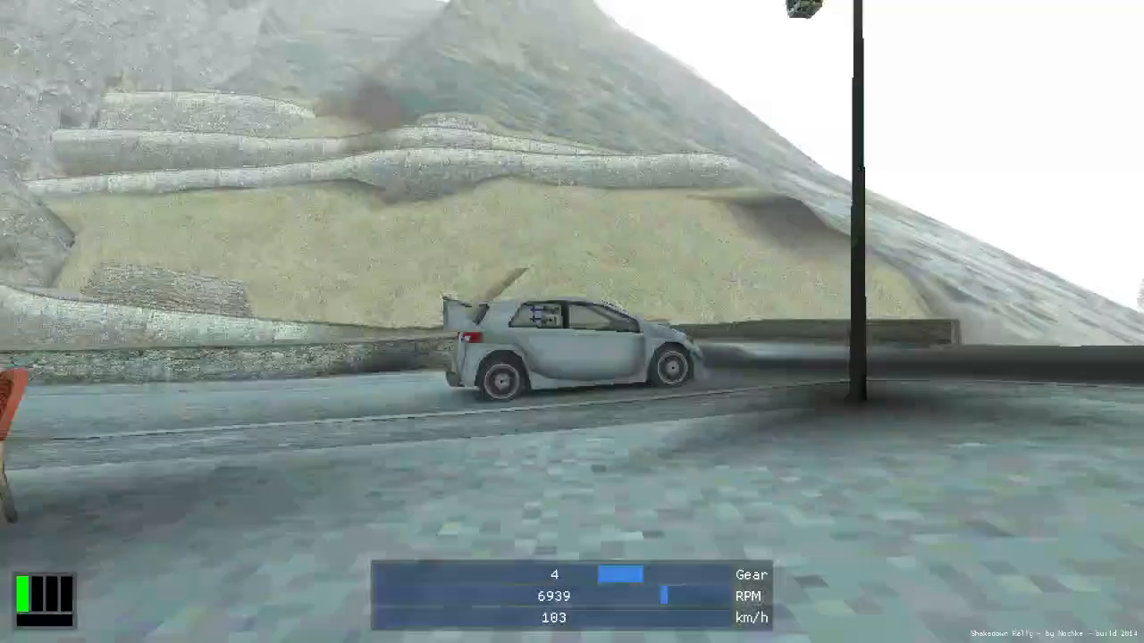
Step: Switch the game camera to Orbit and drive out of the town along the lakeside road toward the pine forest
{"action": "key", "text": "c"}
{"action": "key", "text": "Up"}
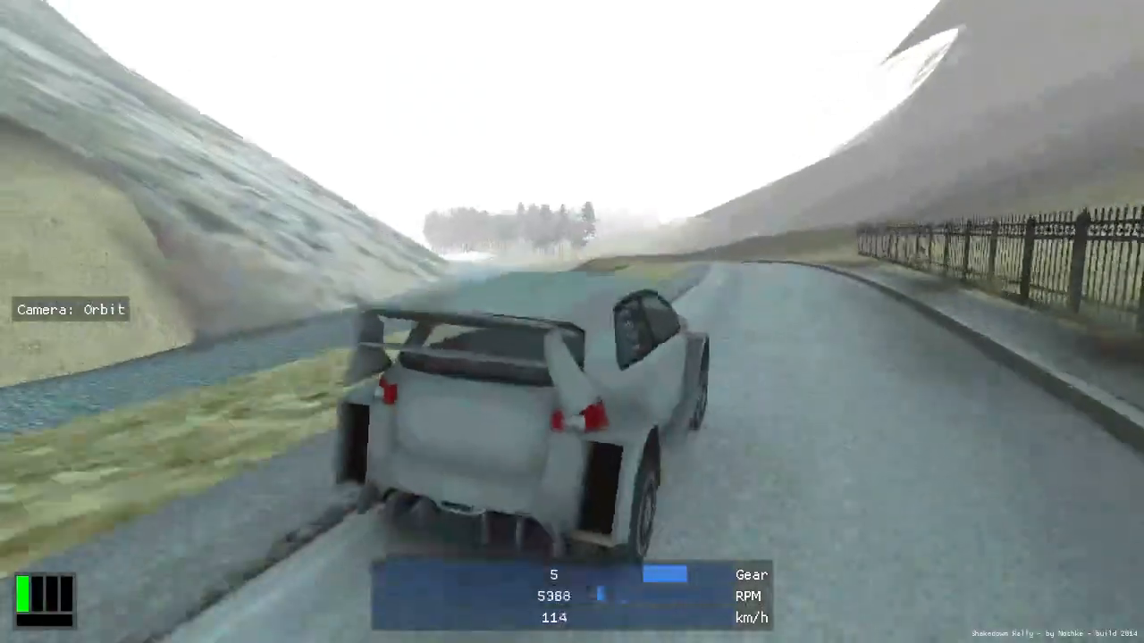
{"action": "key", "text": "Down"}
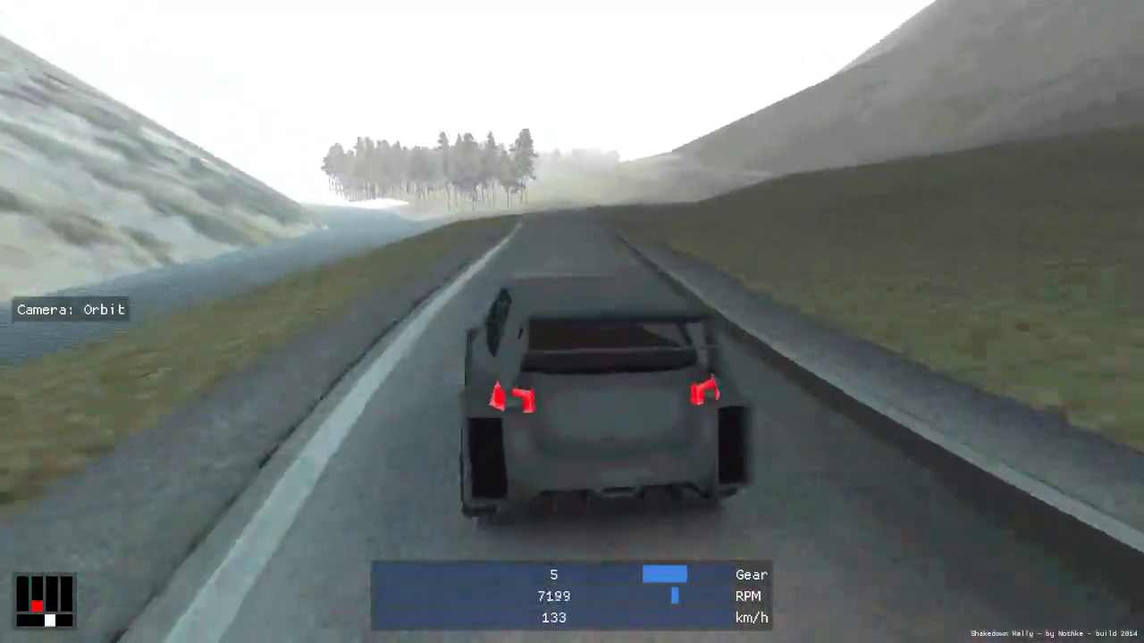
{"action": "key", "text": "Up"}
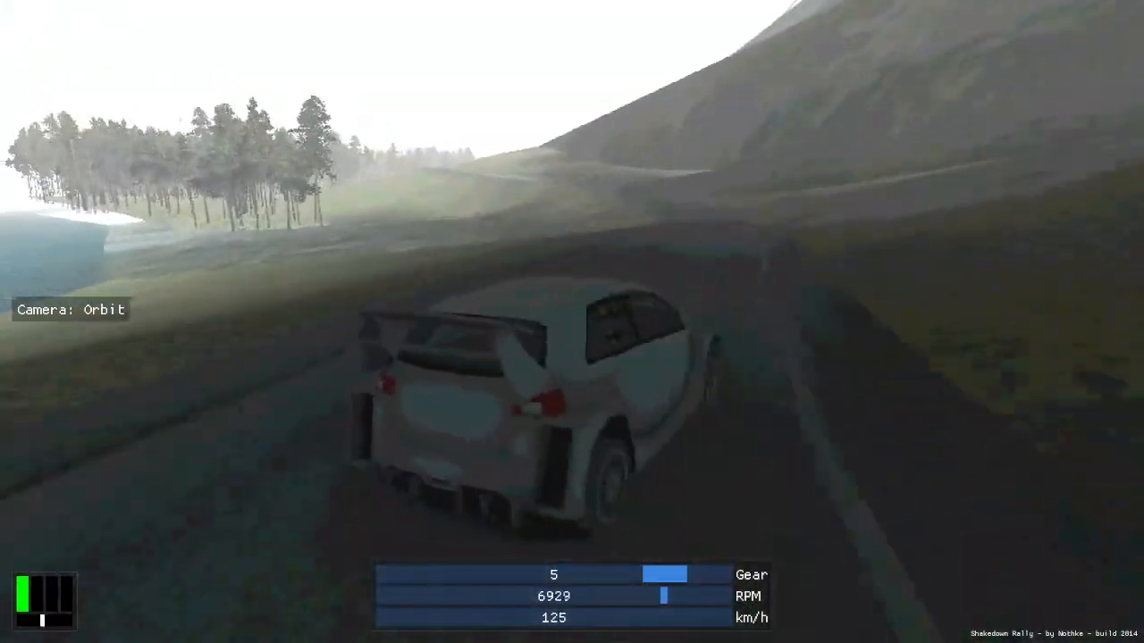
{"action": "key", "text": "Left"}
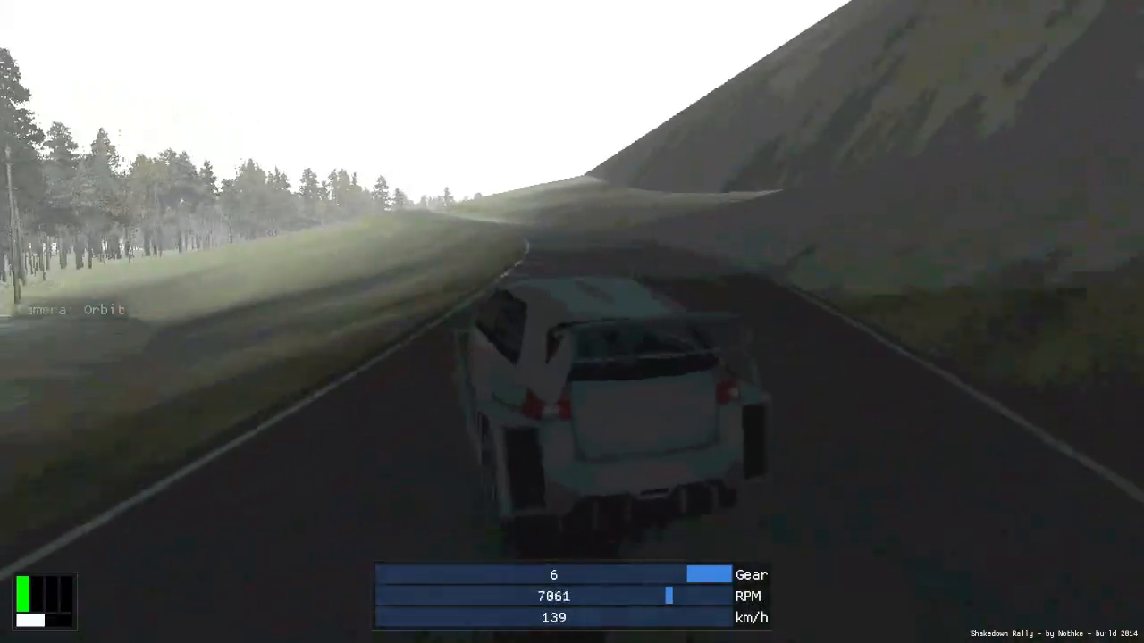
{"action": "key", "text": "Right"}
{"action": "key", "text": "Down"}
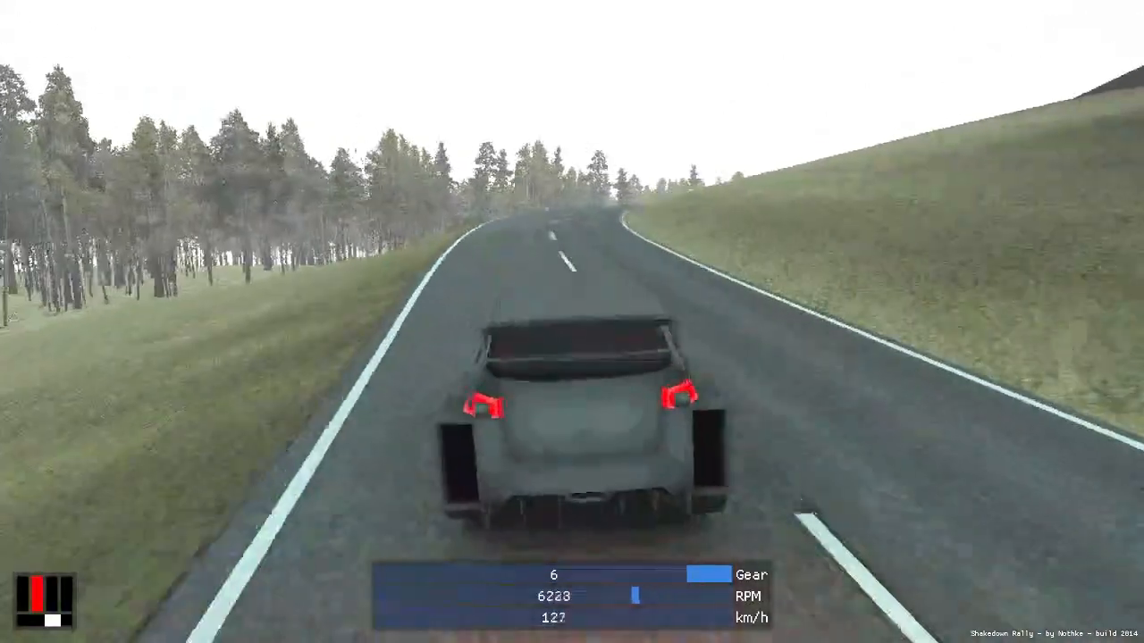
Step: Drive the two-lane road between the pine forest and the grassy slope until the church comes into range
{"action": "key", "text": "Up"}
{"action": "key", "text": "Left"}
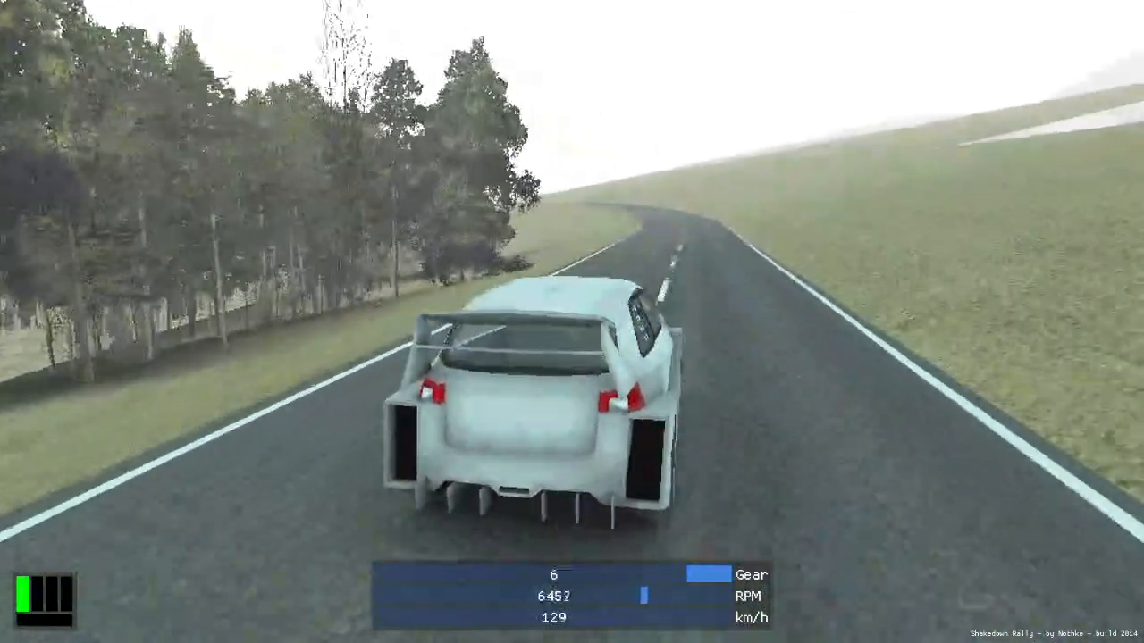
{"action": "key", "text": "Left"}
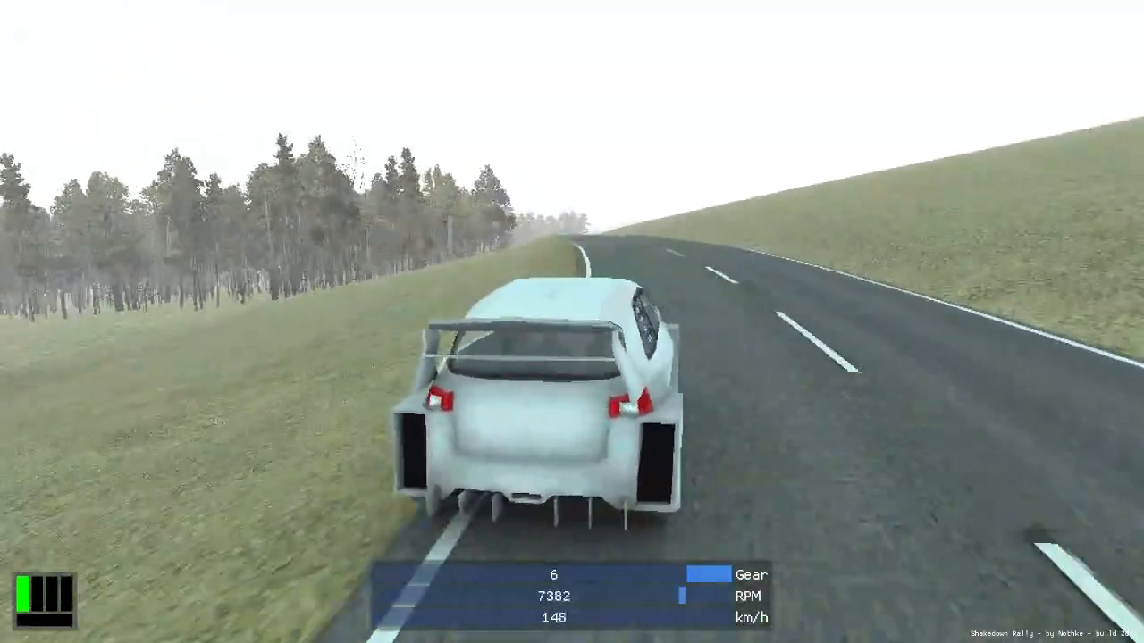
{"action": "key", "text": "Right"}
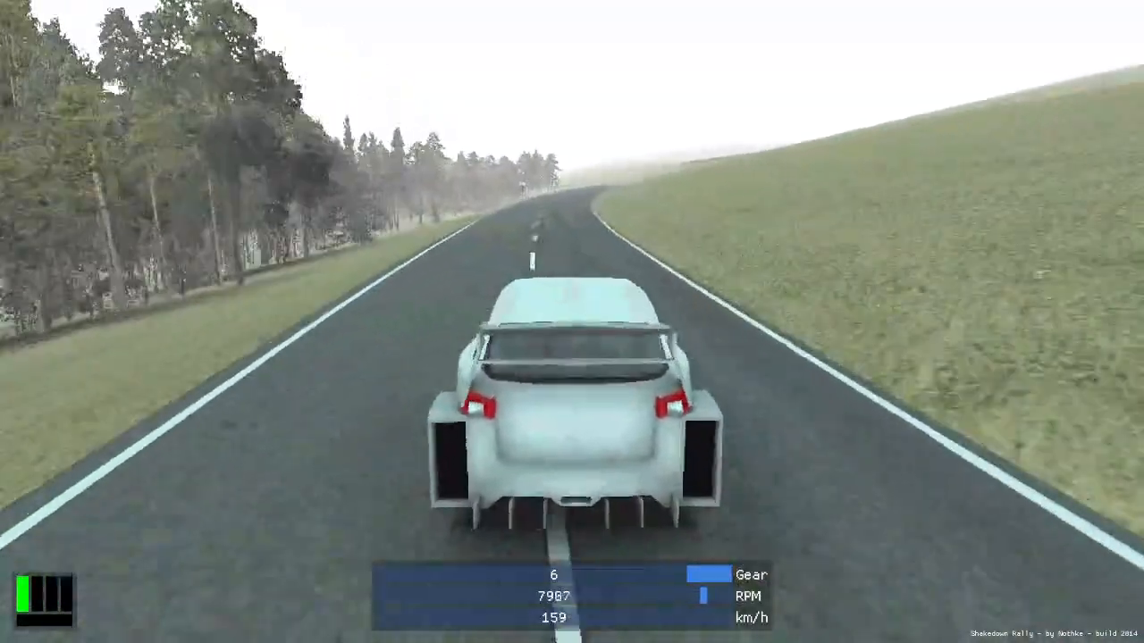
{"action": "key", "text": "Left"}
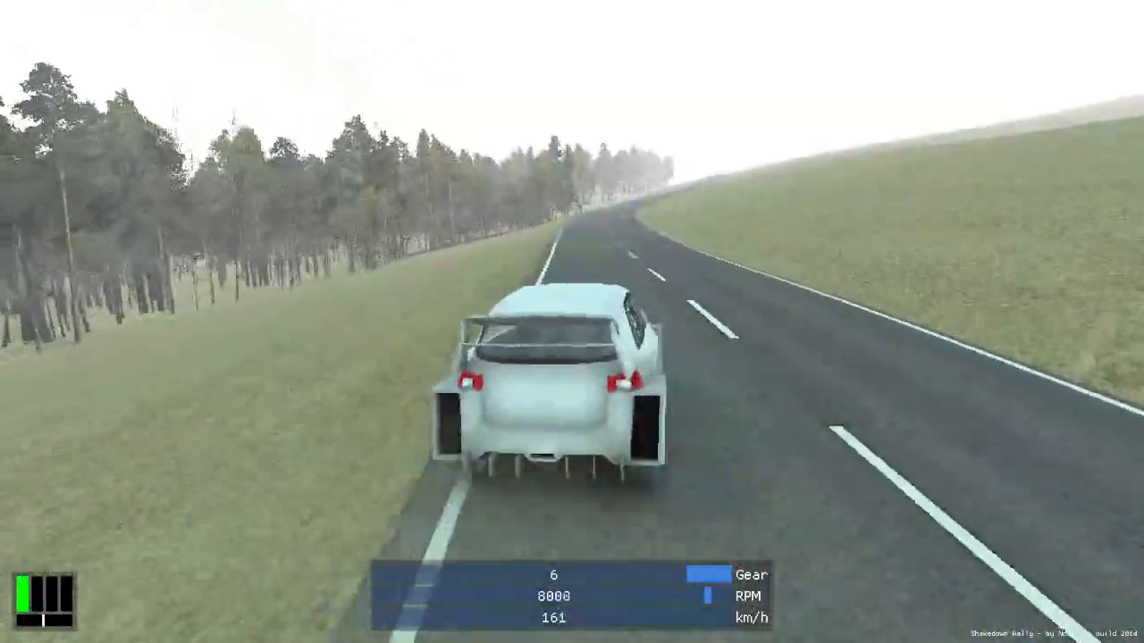
{"action": "key", "text": "Right"}
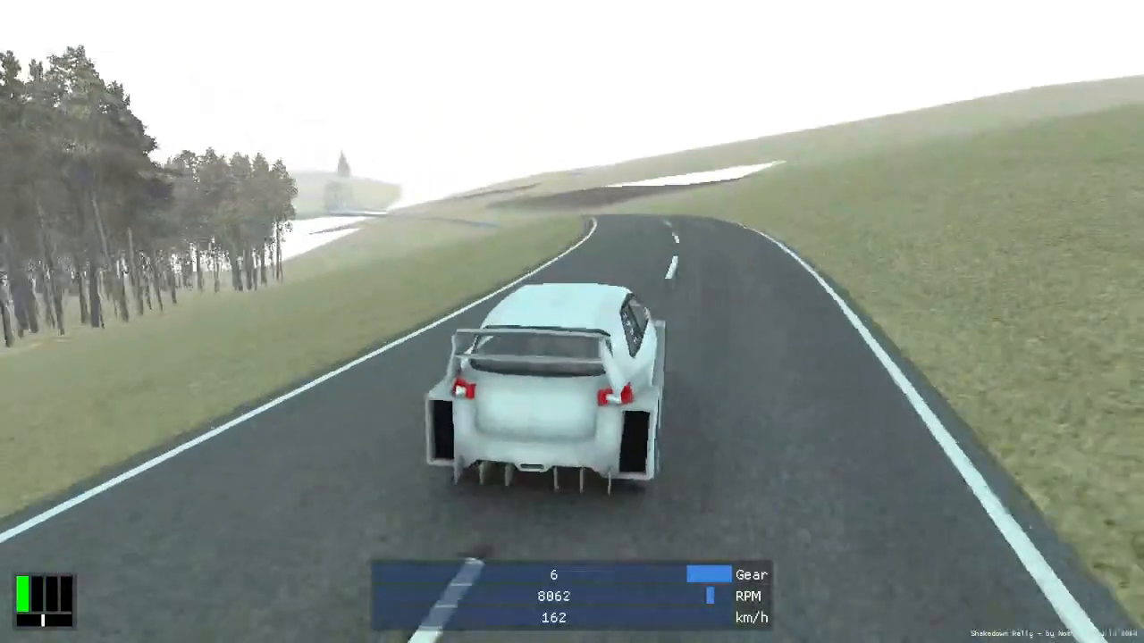
{"action": "key", "text": "Left"}
{"action": "key", "text": "Right"}
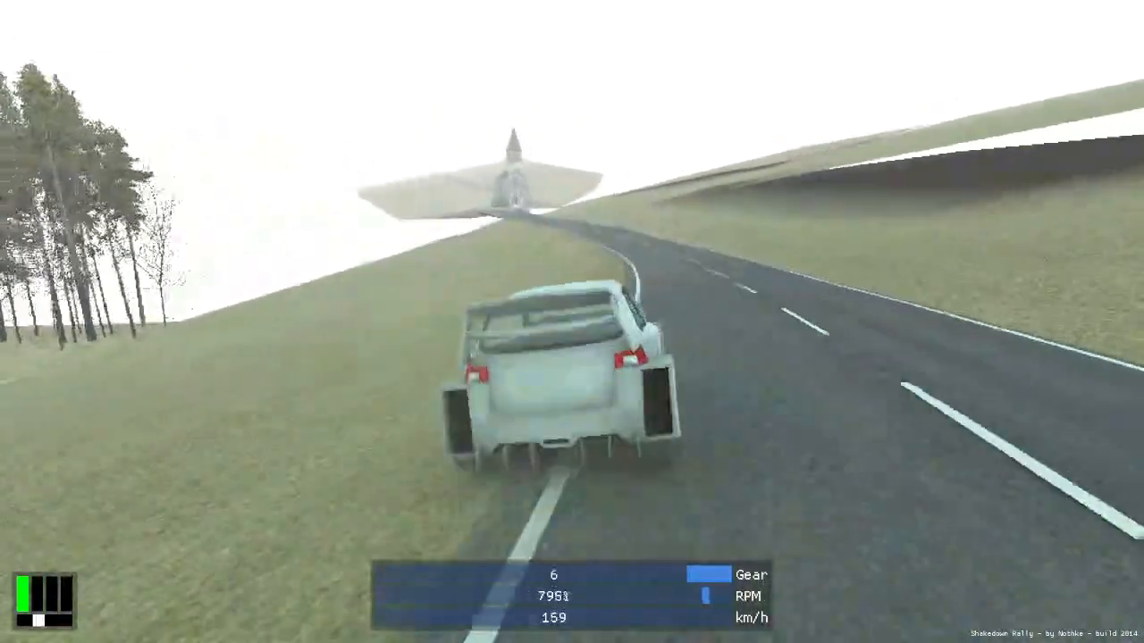
Step: Drive up to the stone church, brake and turn at the junction, and take the narrow road into the grassy hills
{"action": "key", "text": "Left"}
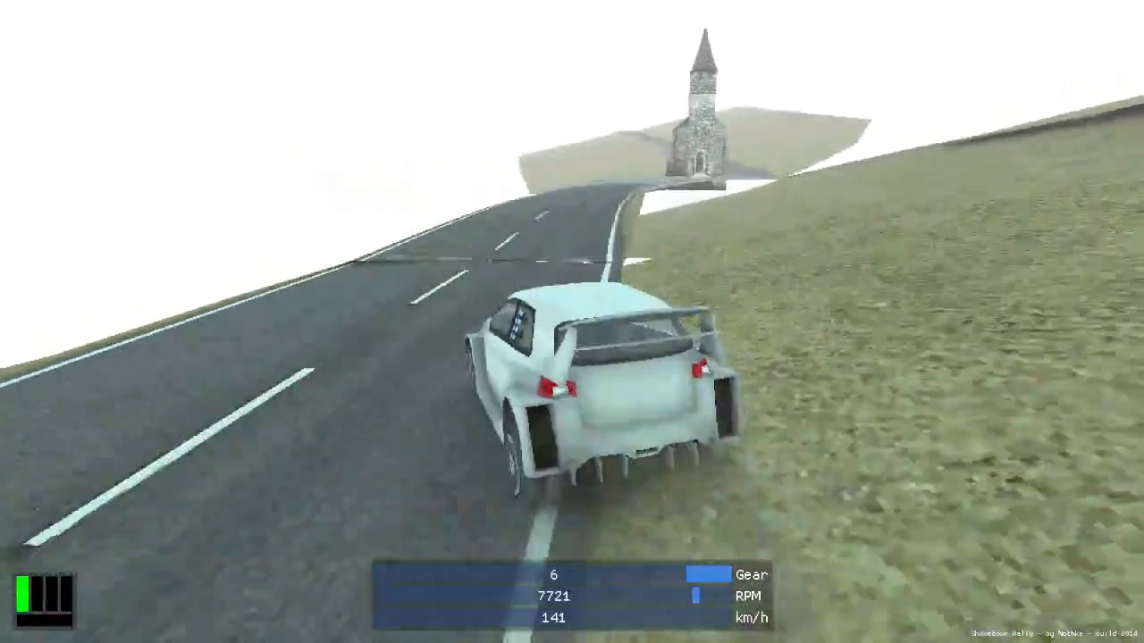
{"action": "key", "text": "Right"}
{"action": "key", "text": "Down"}
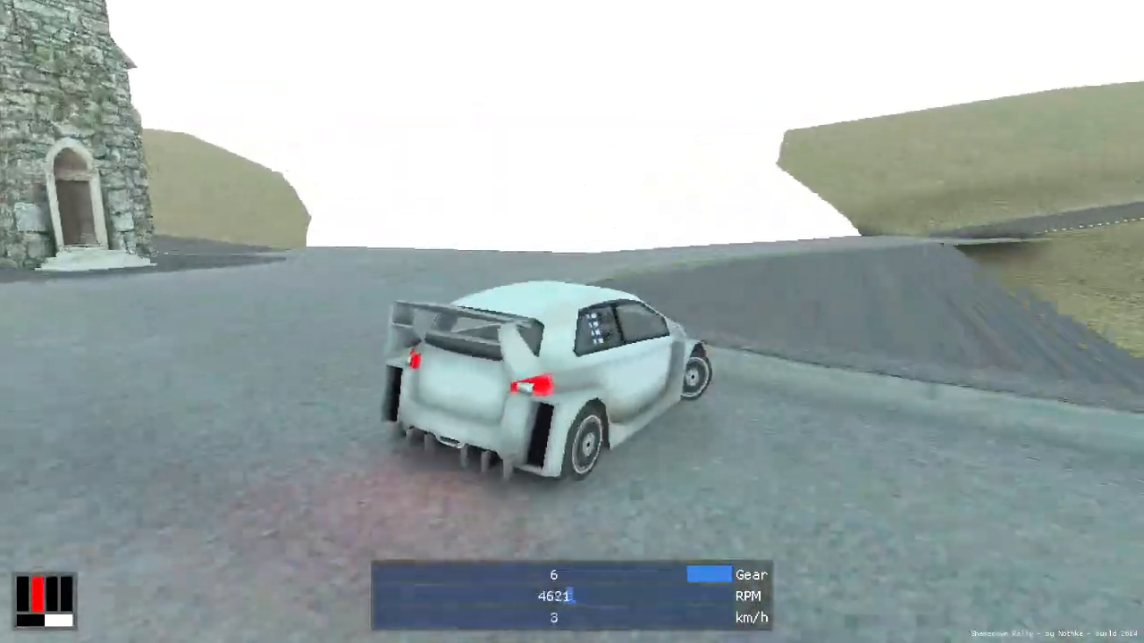
{"action": "key", "text": "Up"}
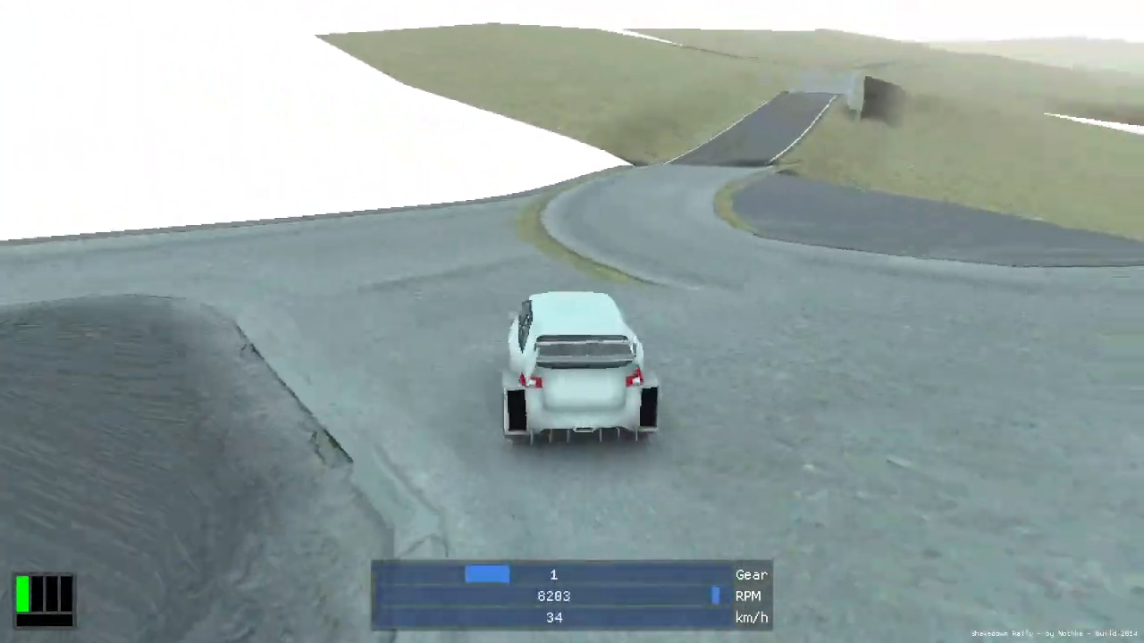
{"action": "key", "text": "Right"}
{"action": "key", "text": "Down"}
{"action": "key", "text": "Up"}
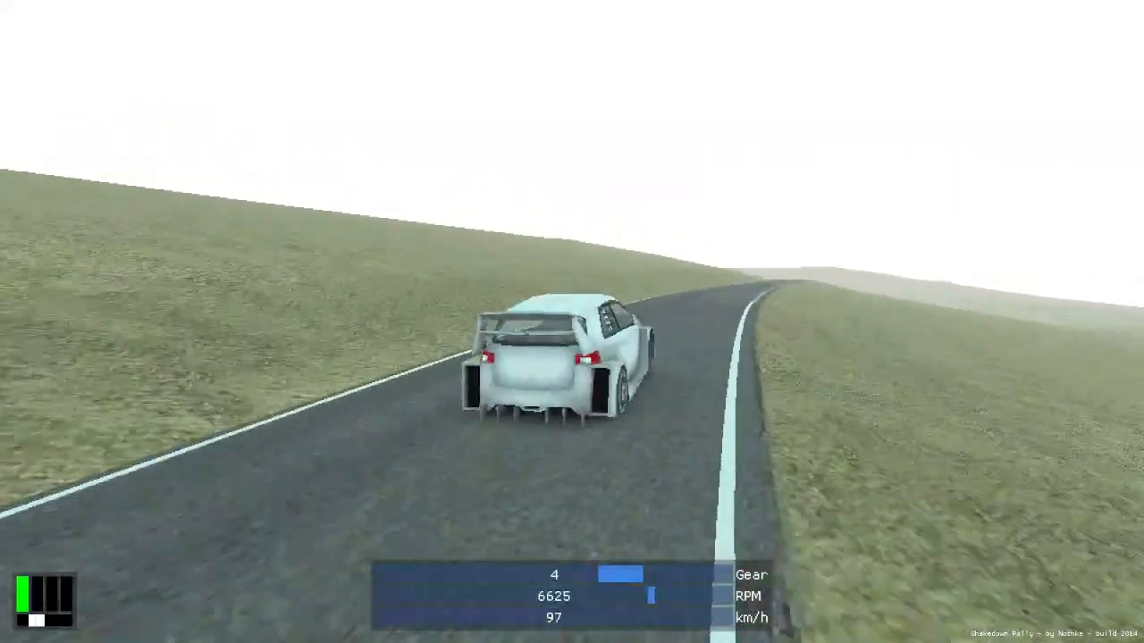
Step: Follow the narrow road through its bends across the open grassy hillside toward the distant mountain
{"action": "key", "text": "Up"}
{"action": "key", "text": "Up"}
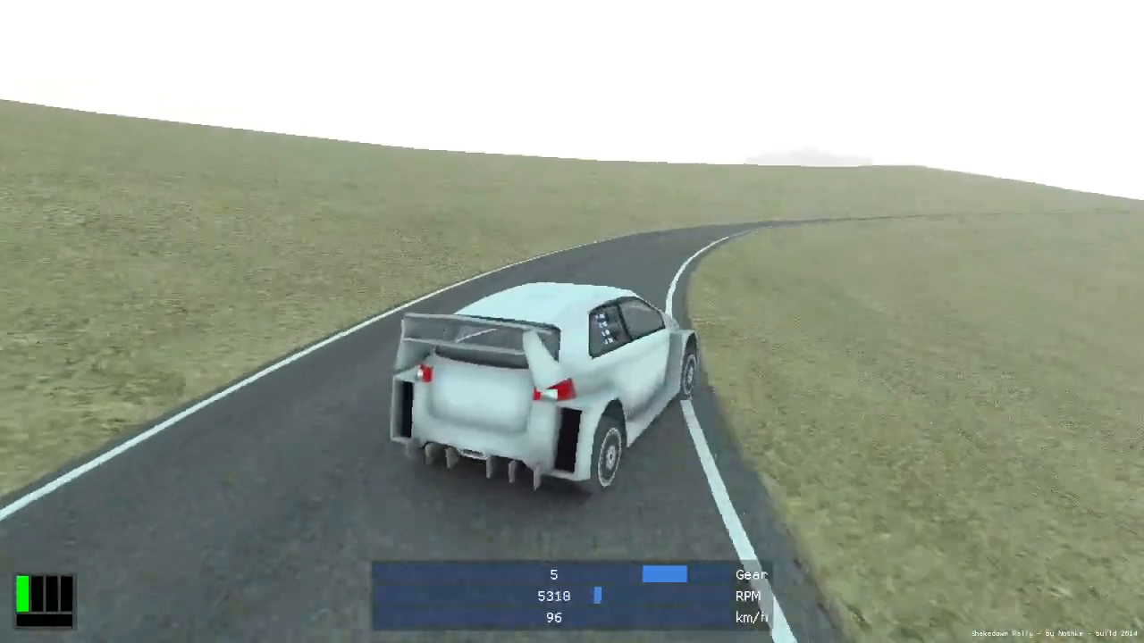
{"action": "key", "text": "Up"}
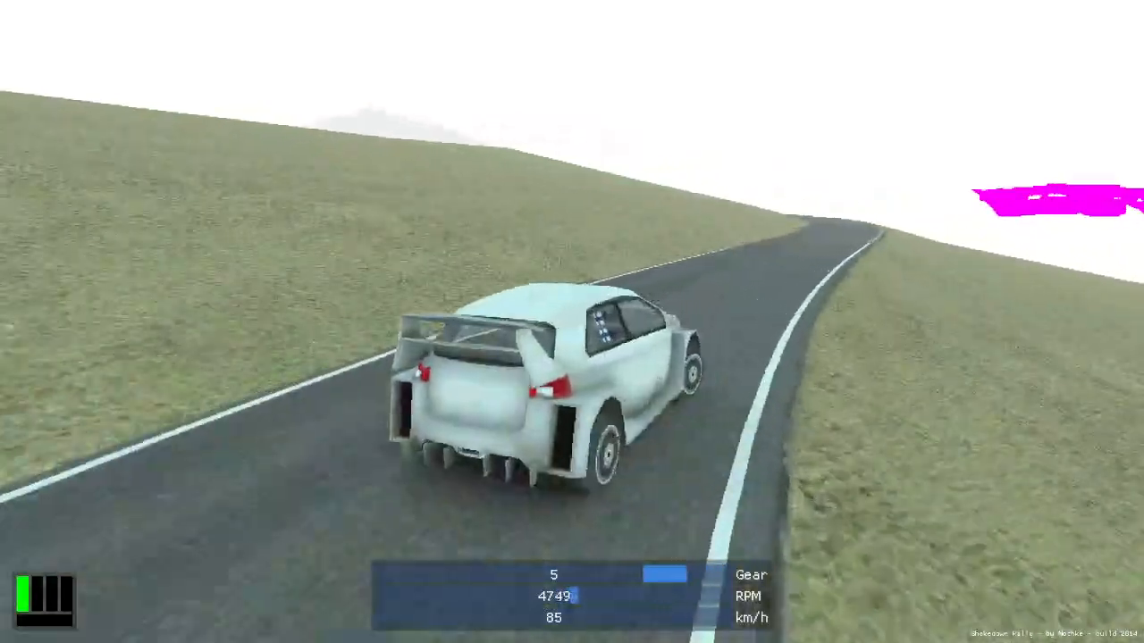
{"action": "key", "text": "Up"}
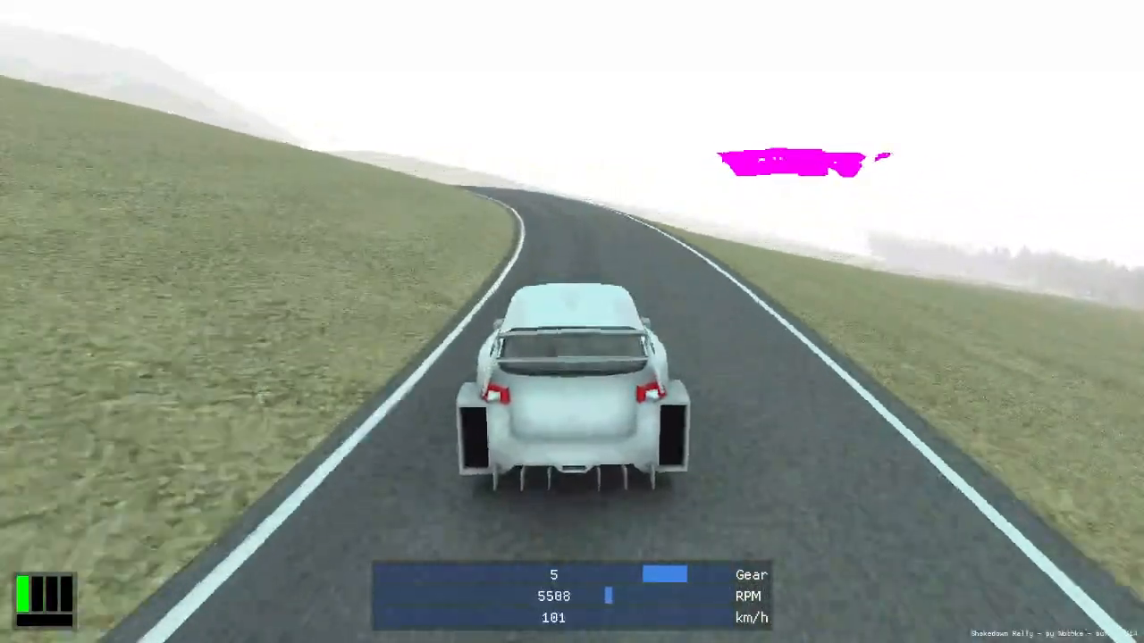
{"action": "key", "text": "Left"}
{"action": "key", "text": "Up"}
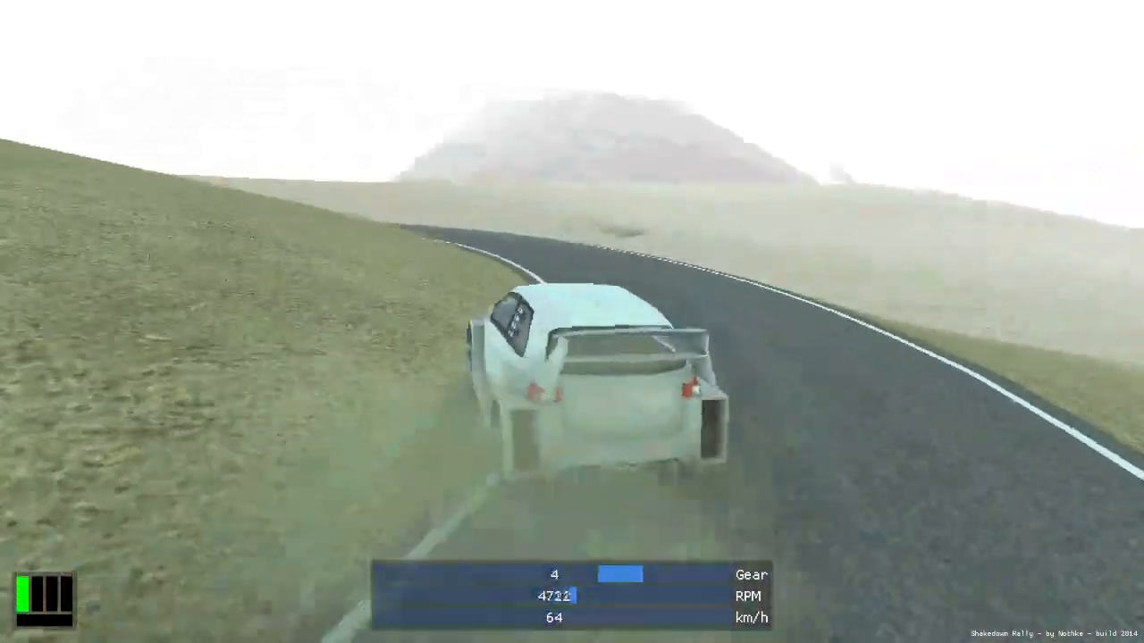
{"action": "key", "text": "Up"}
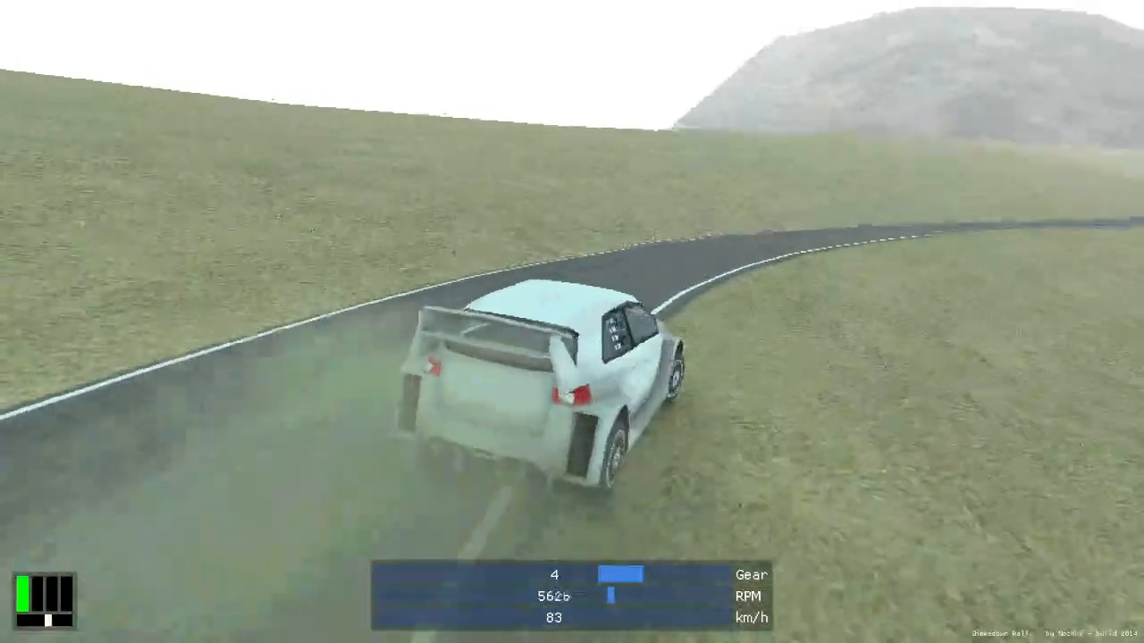
{"action": "key", "text": "Left"}
{"action": "key", "text": "Up"}
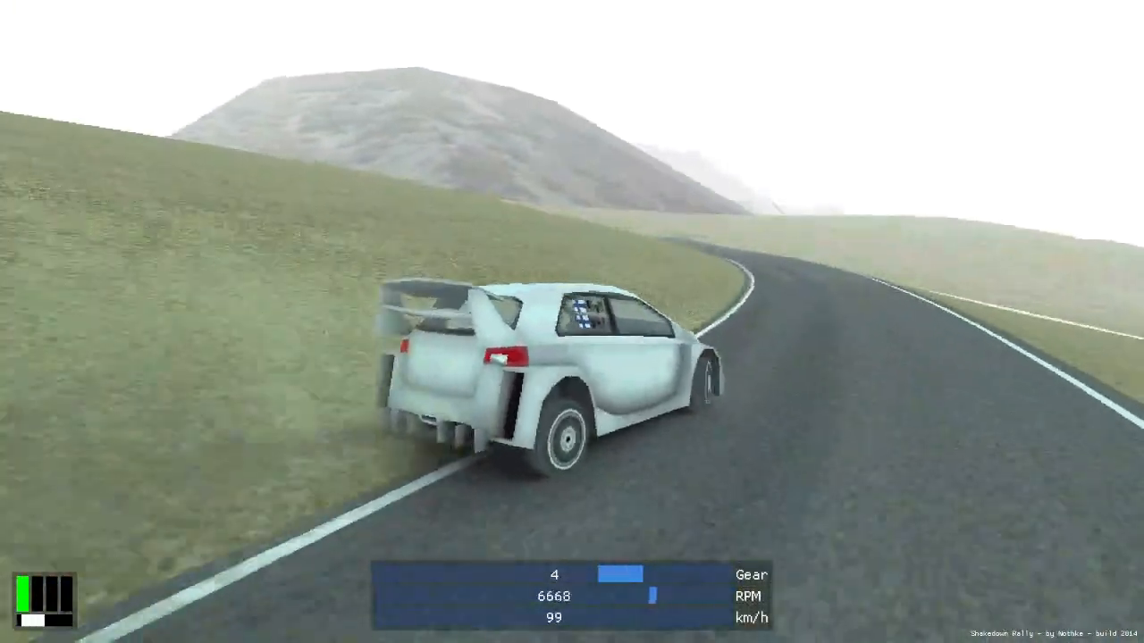
{"action": "key", "text": "Up"}
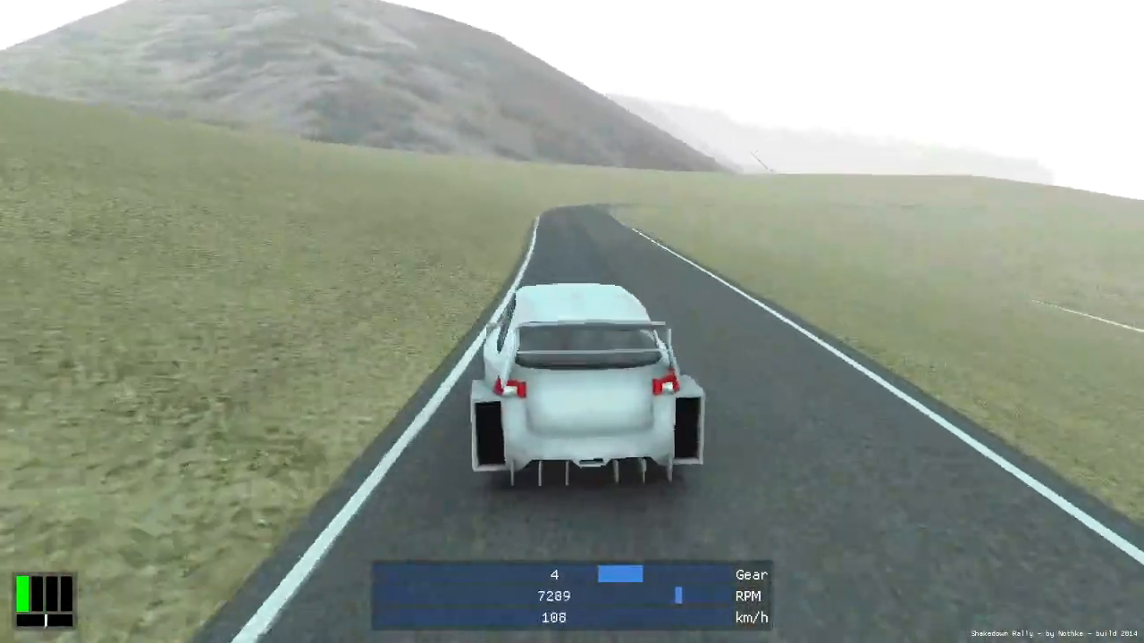
Step: Drive through the remaining grassy hillside curves and down the straight leading to the rock face
{"action": "key", "text": "Left"}
{"action": "key", "text": "Left"}
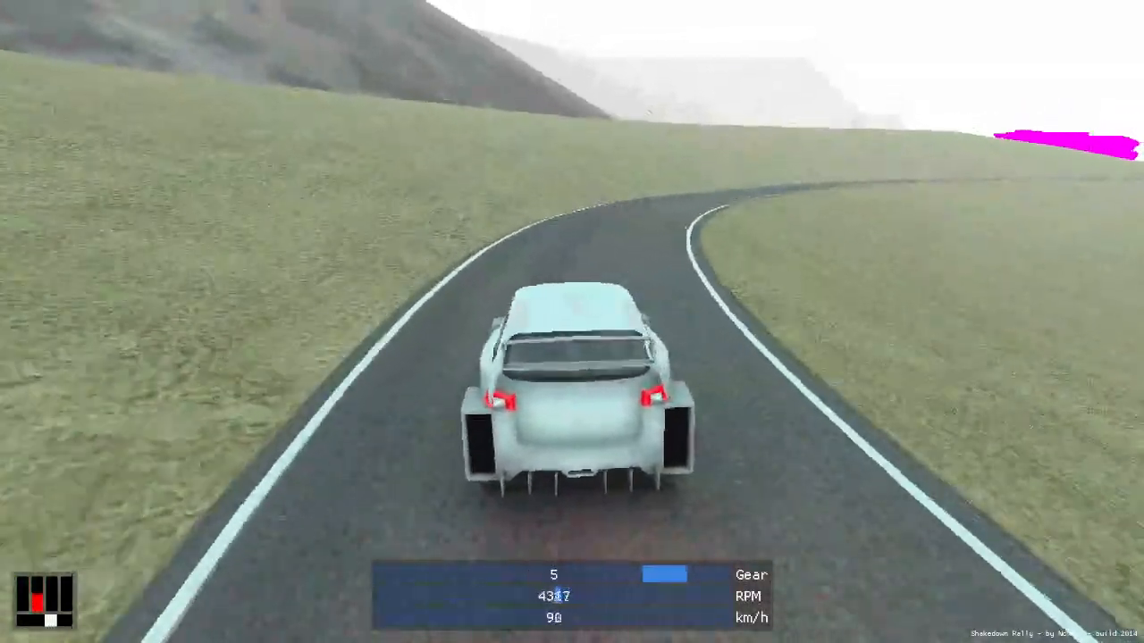
{"action": "key", "text": "Up"}
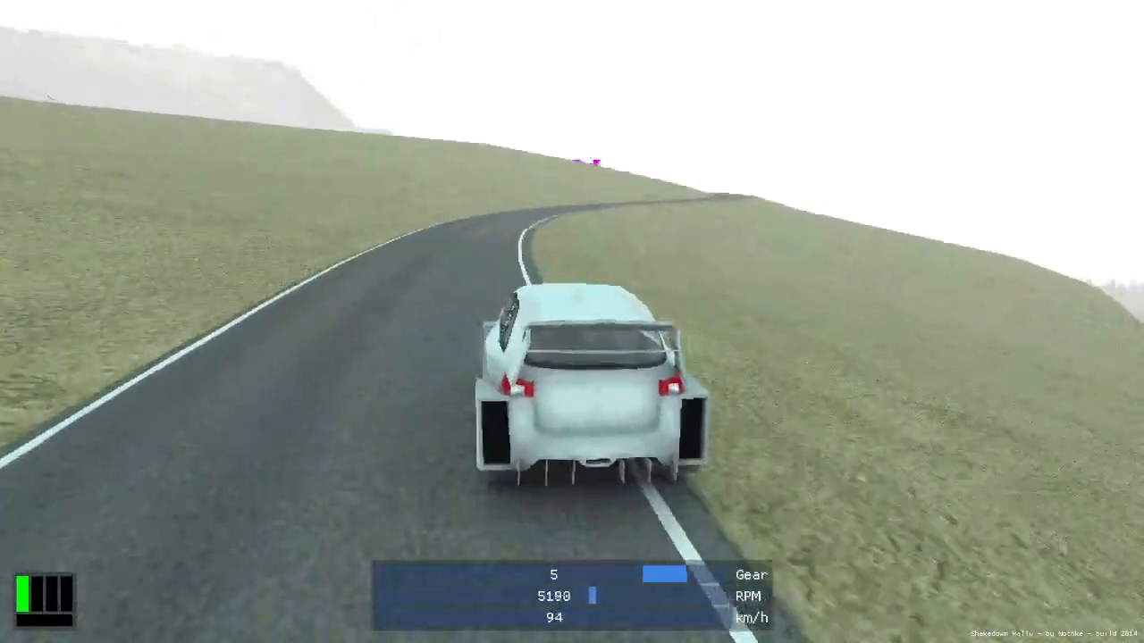
{"action": "key", "text": "Right"}
{"action": "key", "text": "Down"}
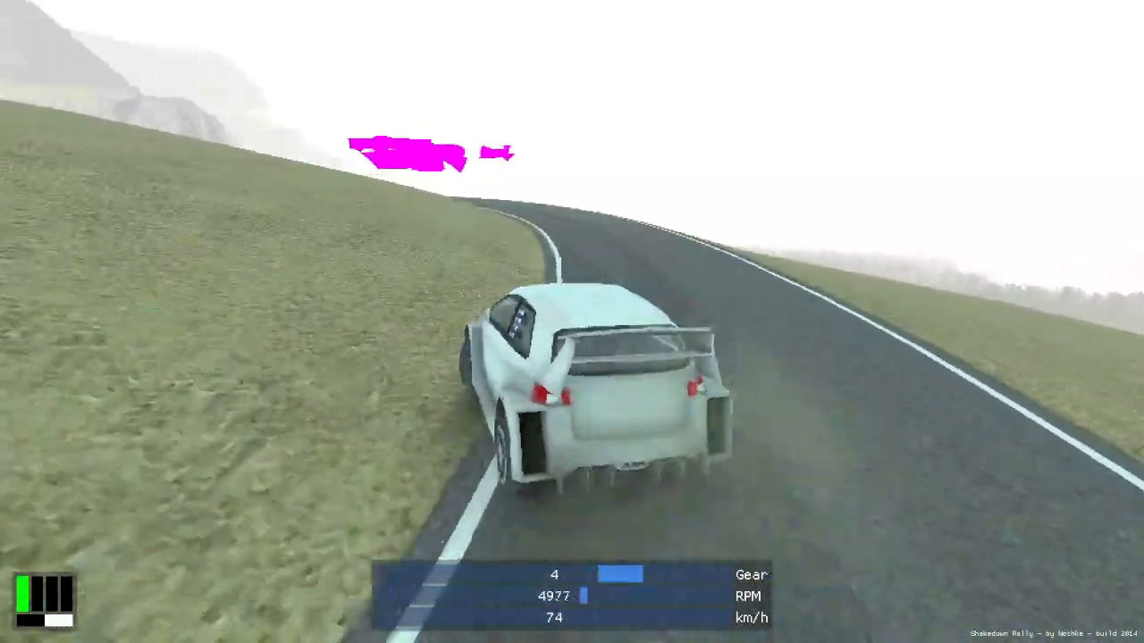
{"action": "key", "text": "Right"}
{"action": "key", "text": "Up"}
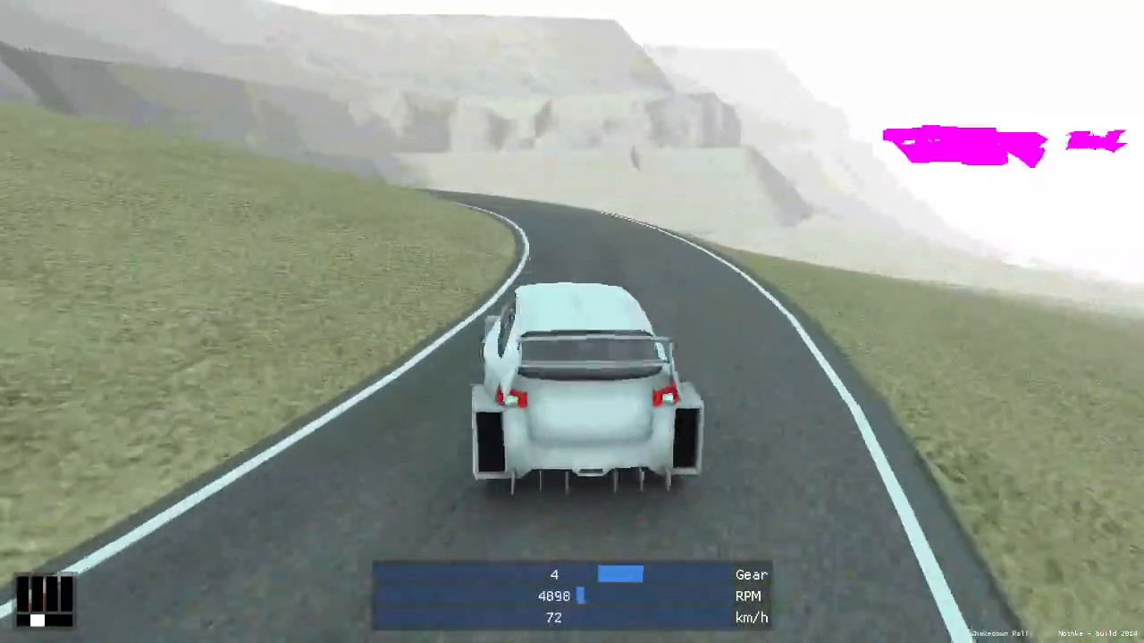
{"action": "key", "text": "Left"}
{"action": "key", "text": "Up"}
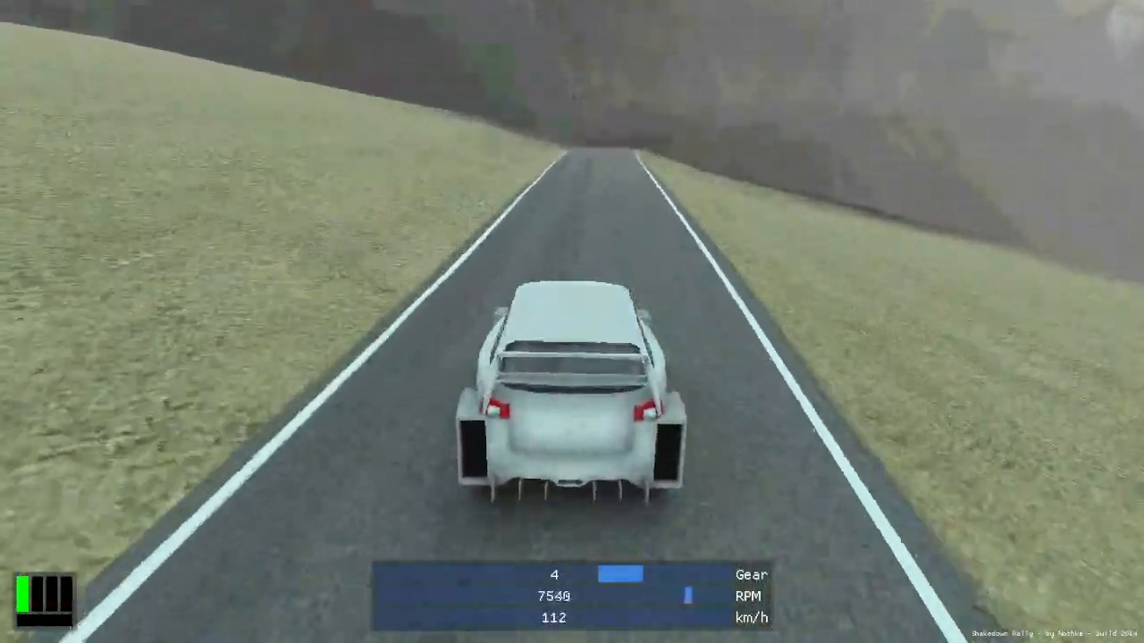
Step: Enter the mountain pass and drive its first modular road sections beside the cliffs, braking for the bends
{"action": "key", "text": "Down"}
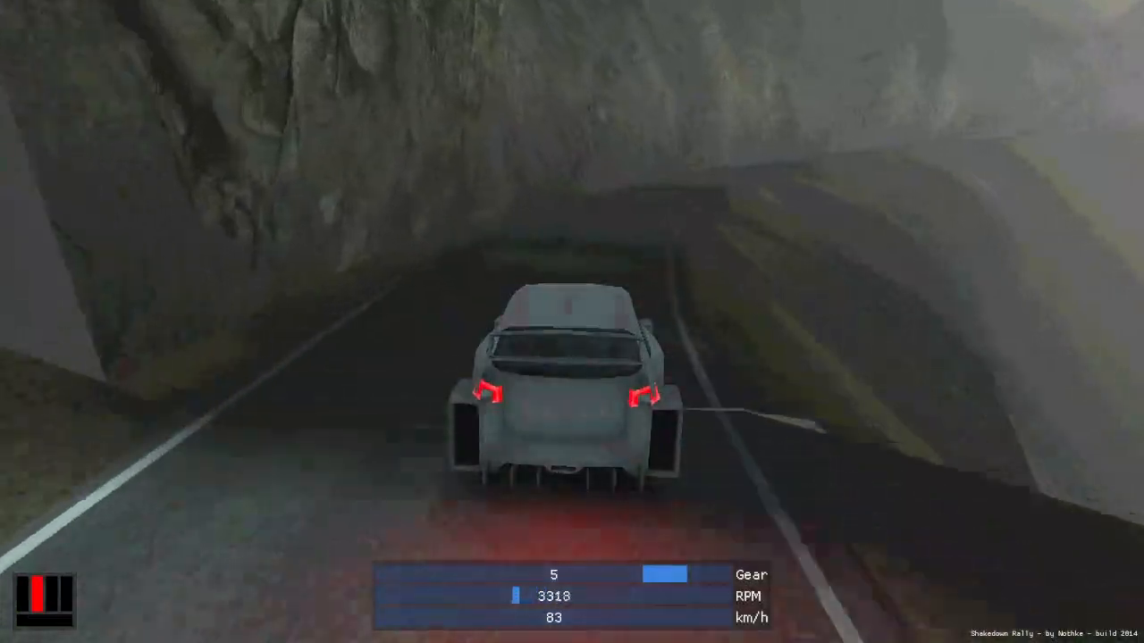
{"action": "key", "text": "Right"}
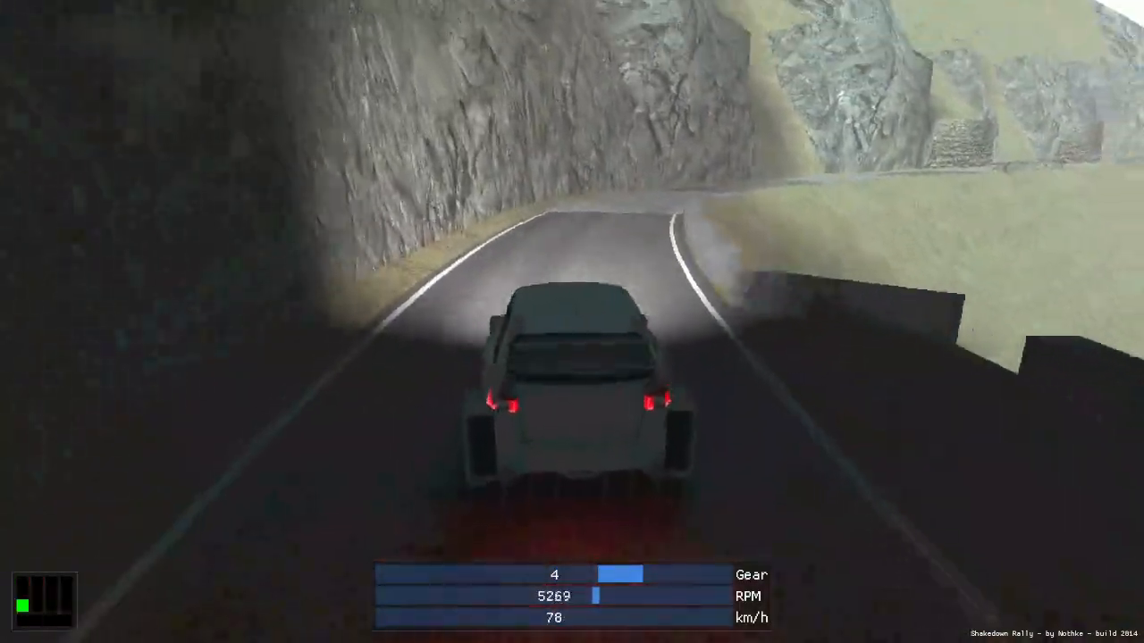
{"action": "key", "text": "Up"}
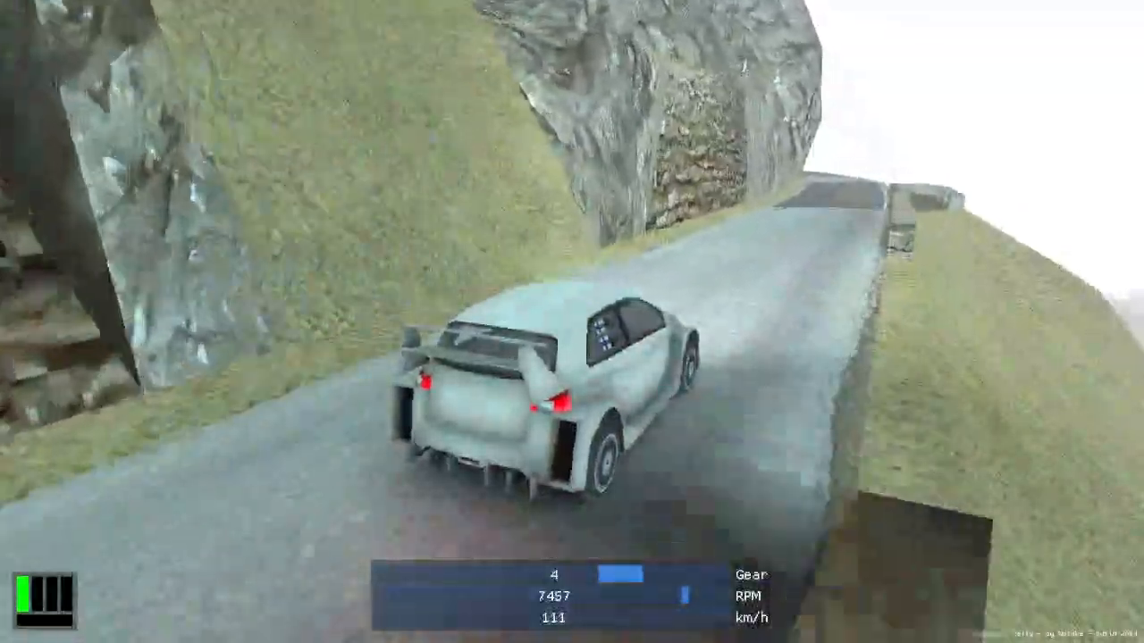
{"action": "key", "text": "Down"}
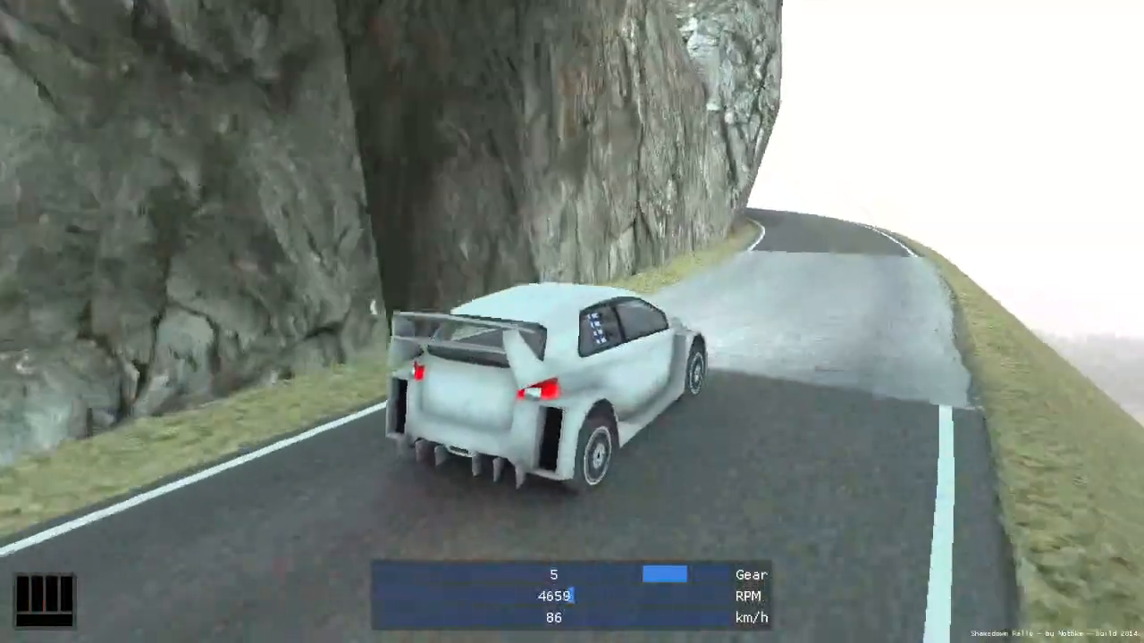
{"action": "key", "text": "Up"}
{"action": "key", "text": "Down"}
{"action": "key", "text": "Up"}
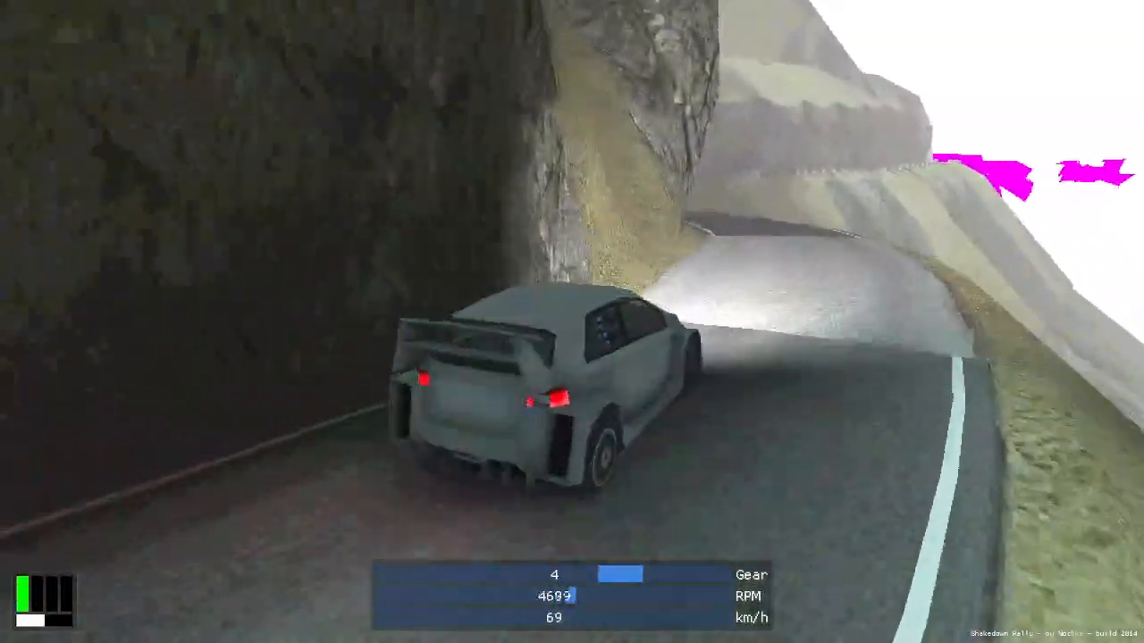
Step: Inspect the next mountain pass pieces by driving past the stone retaining walls toward the guarded cliffside stretch
{"action": "key", "text": "Right"}
{"action": "key", "text": "Up"}
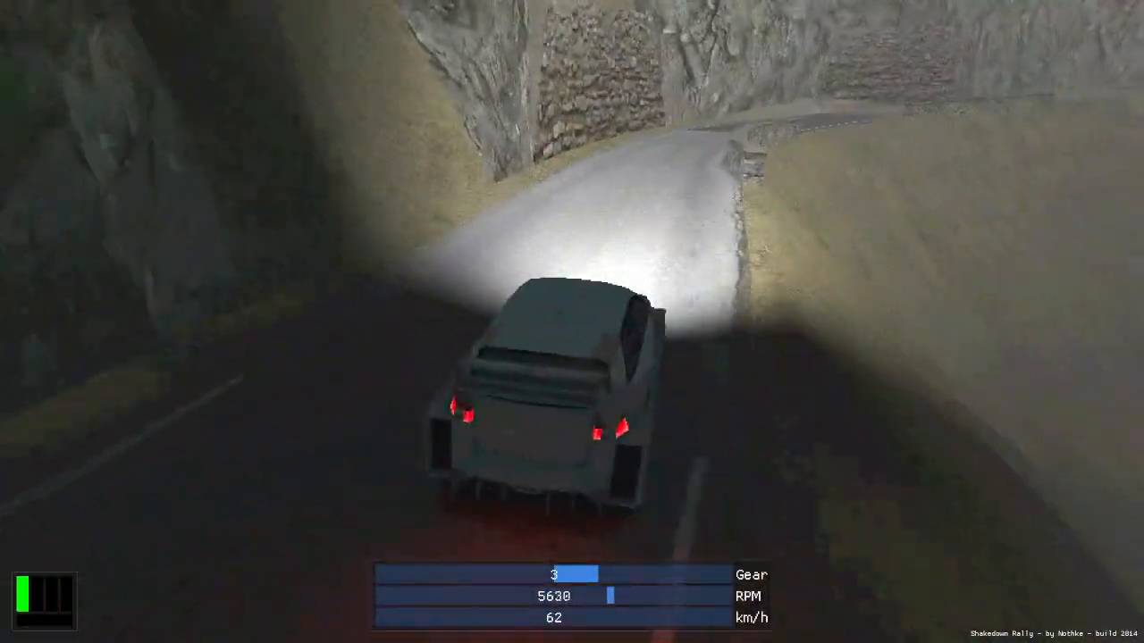
{"action": "key", "text": "Down"}
{"action": "key", "text": "Right"}
{"action": "key", "text": "Up"}
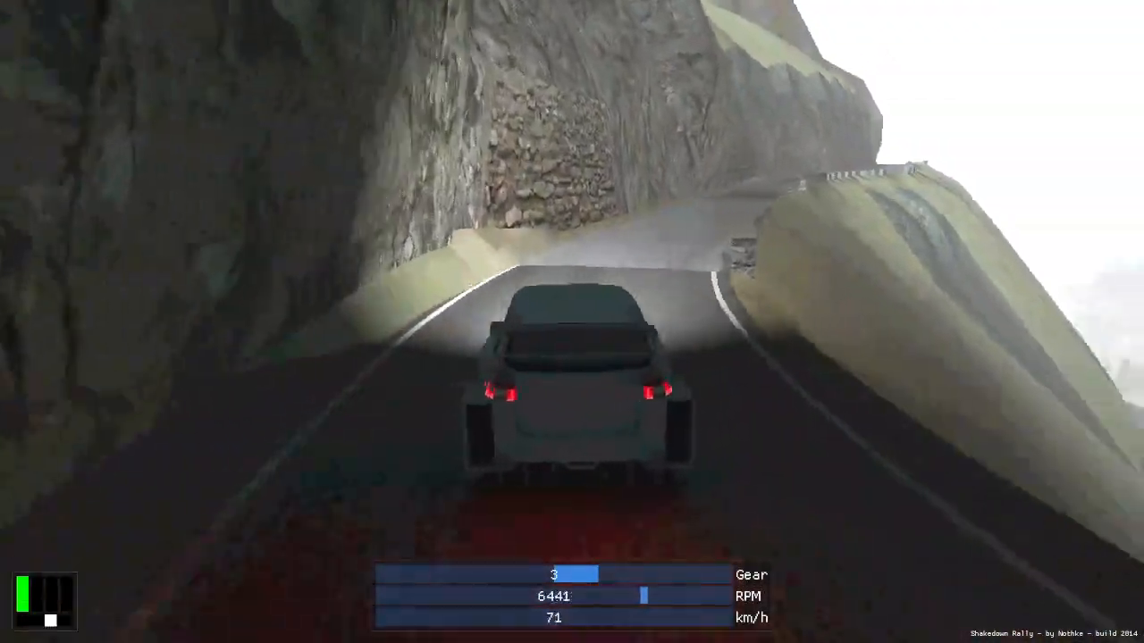
{"action": "key", "text": "Down"}
{"action": "key", "text": "Right"}
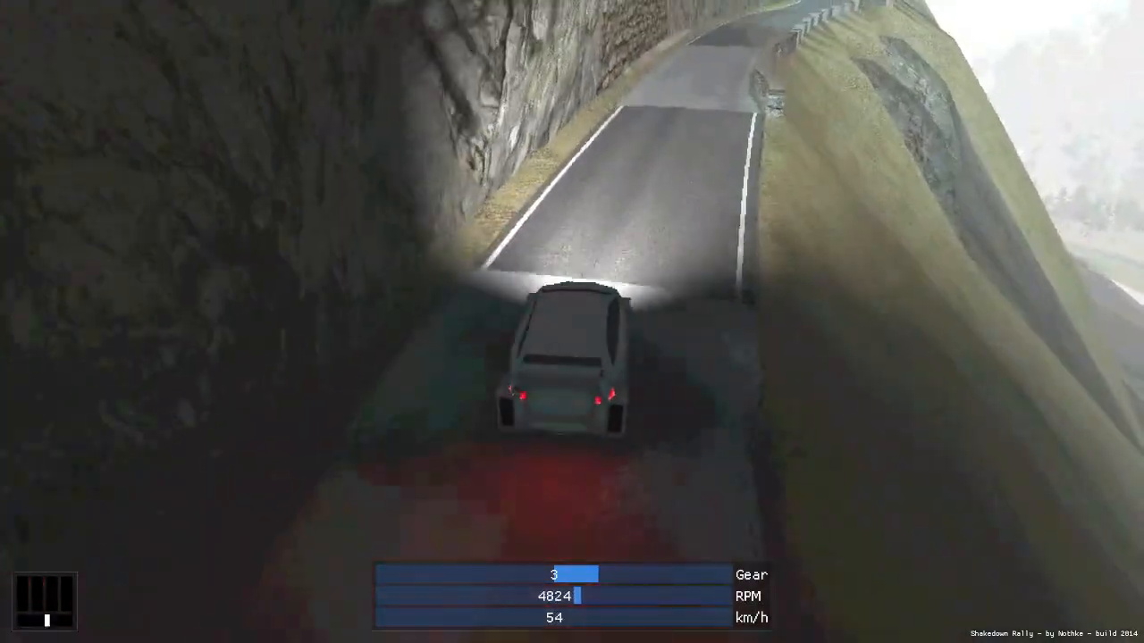
Step: Drive along the walled cliffside stretch and brake to a stop beside the paved lay-by with stone blocks
{"action": "key", "text": "Up"}
{"action": "key", "text": "Right"}
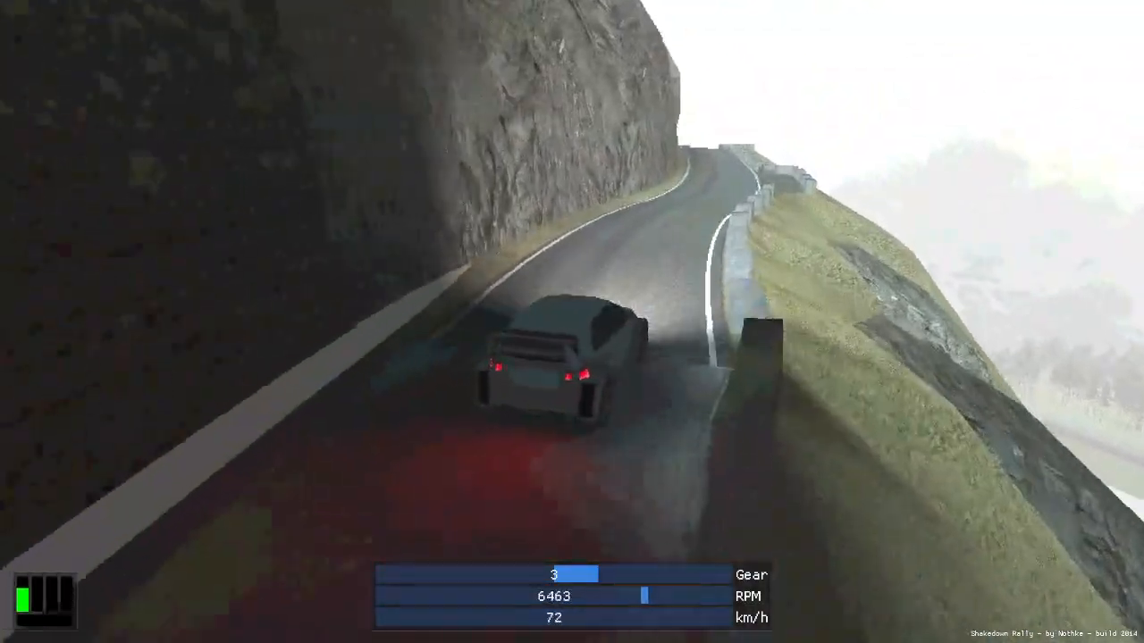
{"action": "key", "text": "Down"}
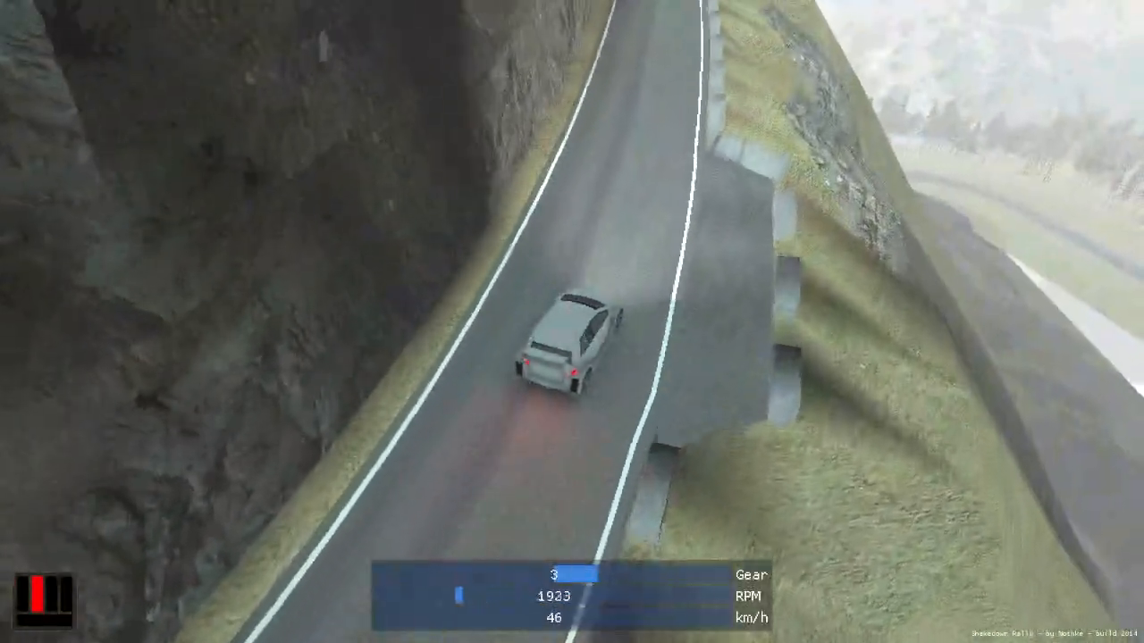
{"action": "key", "text": "space"}
{"action": "key", "text": "Left"}
Step: Show the debug windows and move the NEngine and Drive windows aside to free the view of the cliff road
{"action": "key", "text": "F1"}
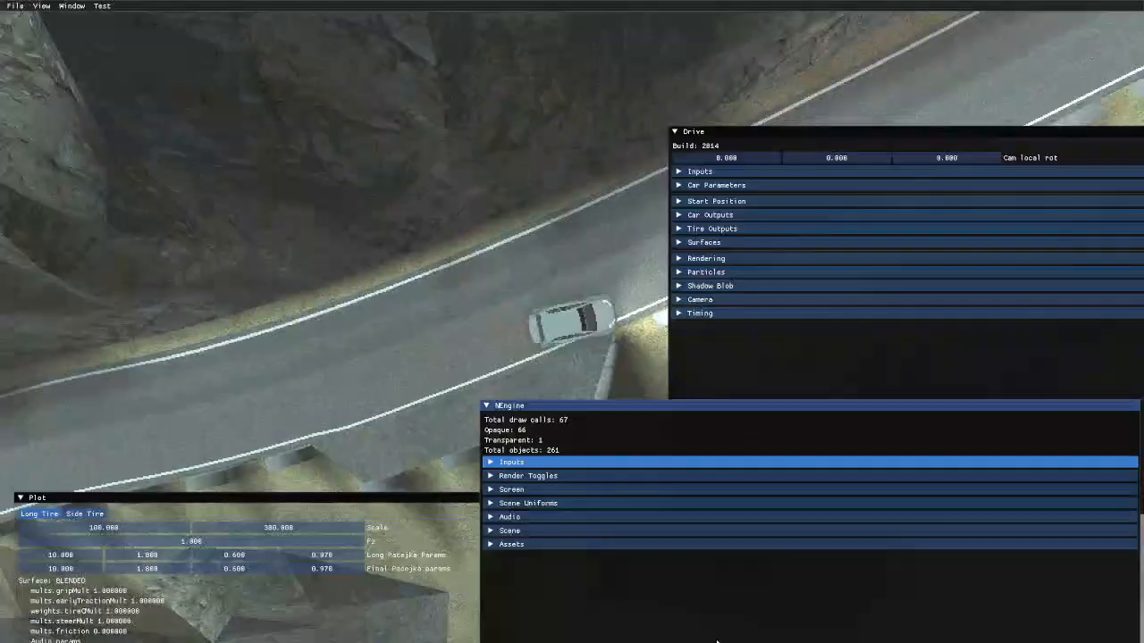
{"action": "key", "text": "F1"}
{"action": "key", "text": "F1"}
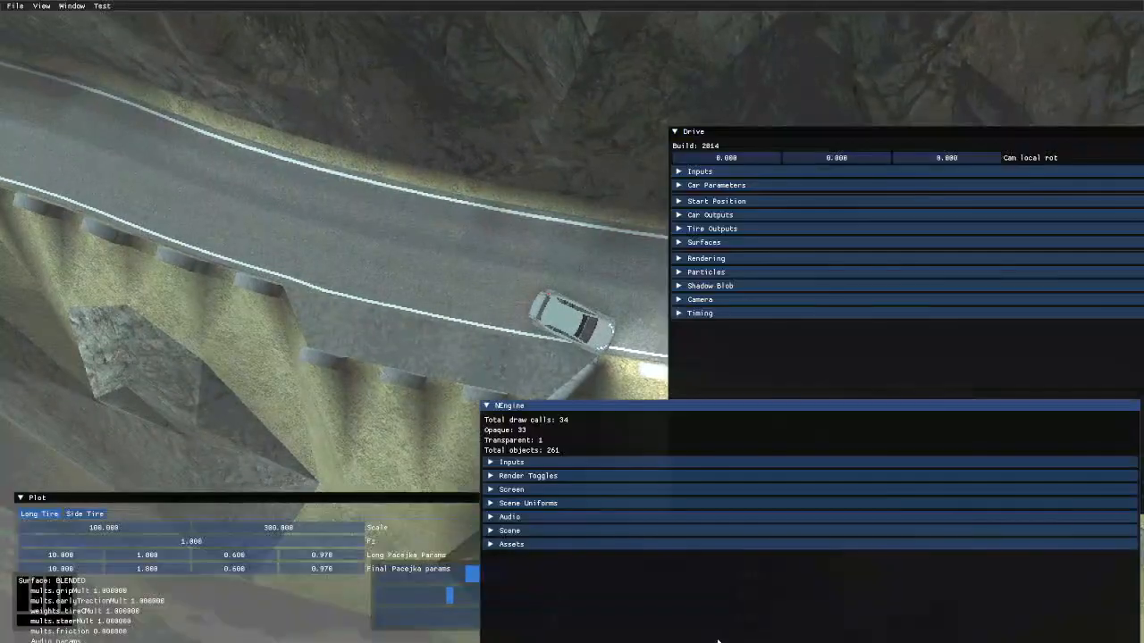
{"action": "key", "text": "F1"}
{"action": "key", "text": "F1"}
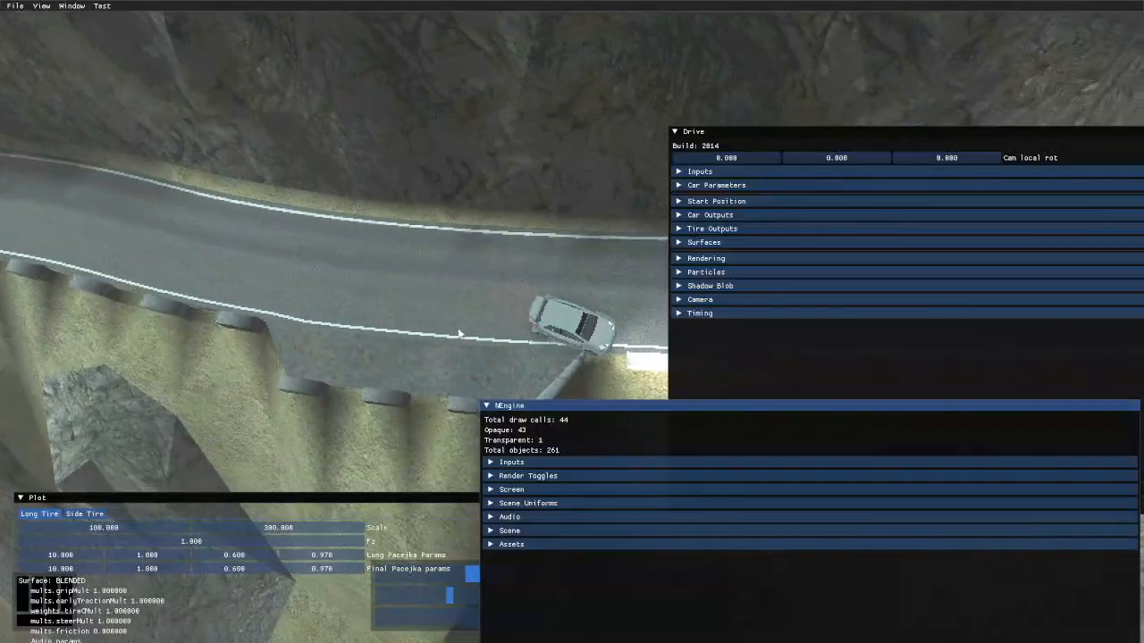
{"action": "left_click_drag", "start_coordinate": [531, 411], "coordinate": [652, 523]}
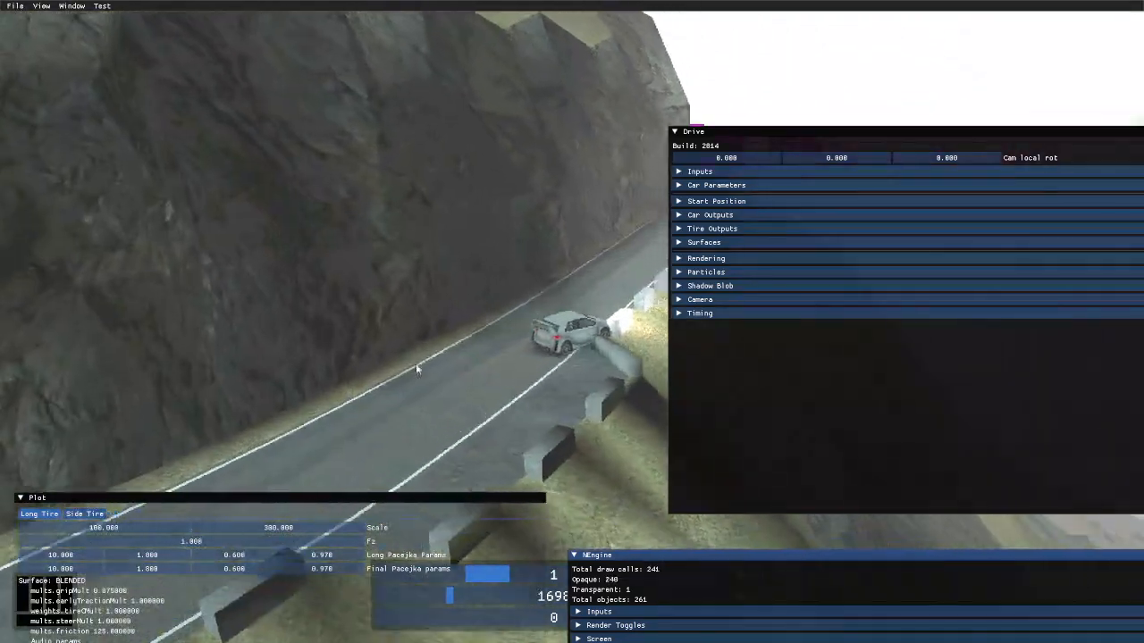
{"action": "left_click_drag", "start_coordinate": [706, 147], "coordinate": [1061, 159]}
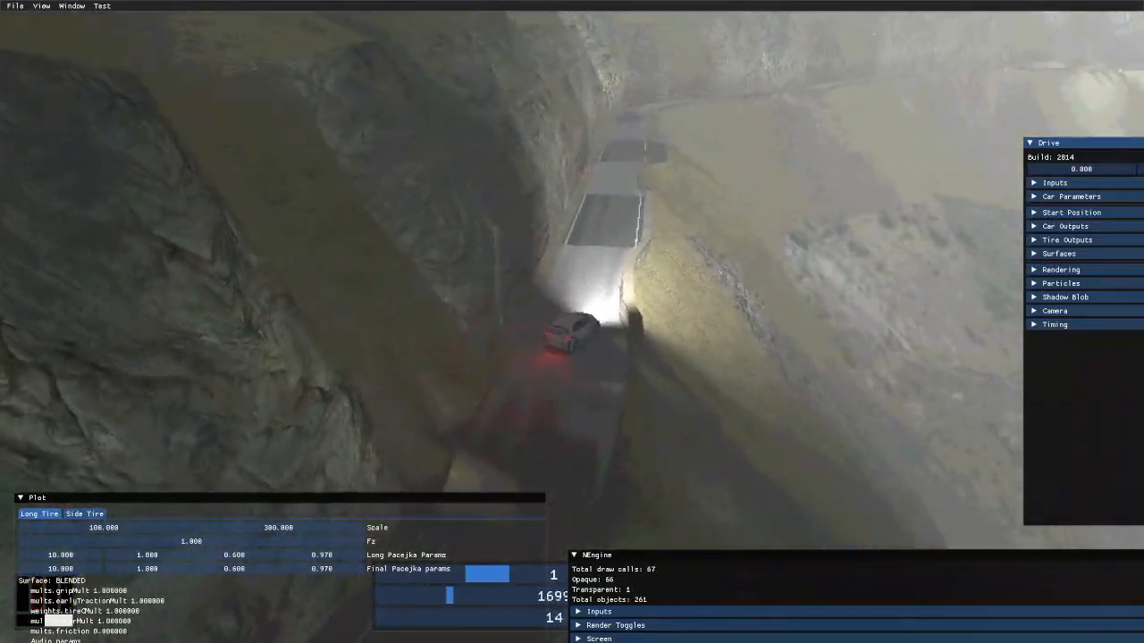
Step: Cycle through the game cameras and examine the rock and stone retaining wall modules beside the road from a free viewpoint
{"action": "key", "text": "c"}
{"action": "key", "text": "c"}
{"action": "key", "text": "c"}
{"action": "key", "text": "c"}
{"action": "key", "text": "c"}
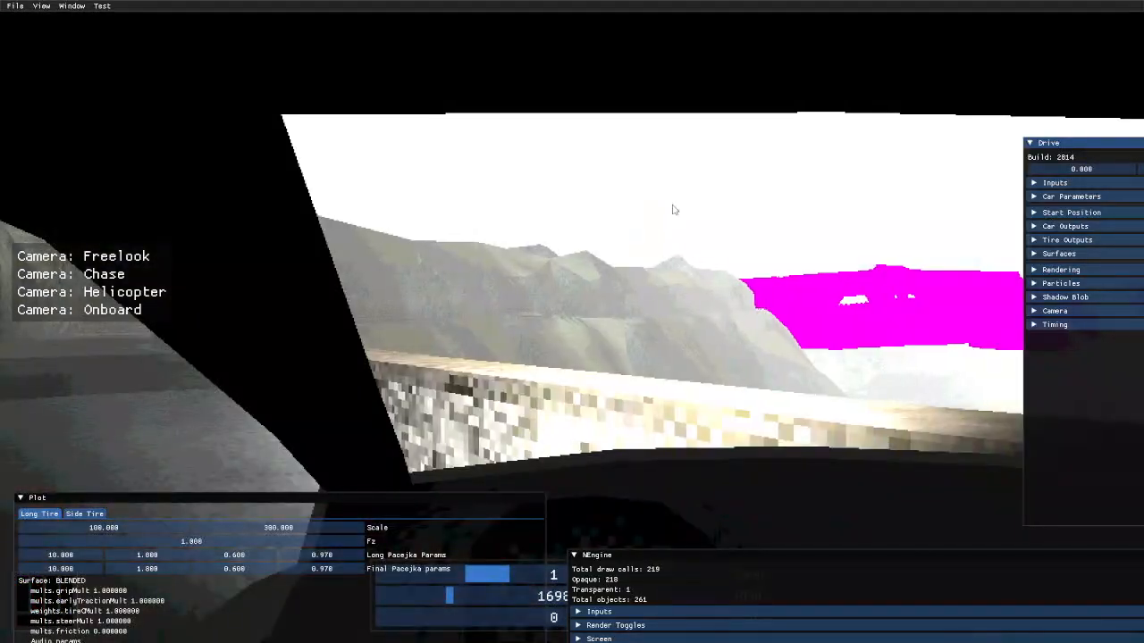
{"action": "key", "text": "c"}
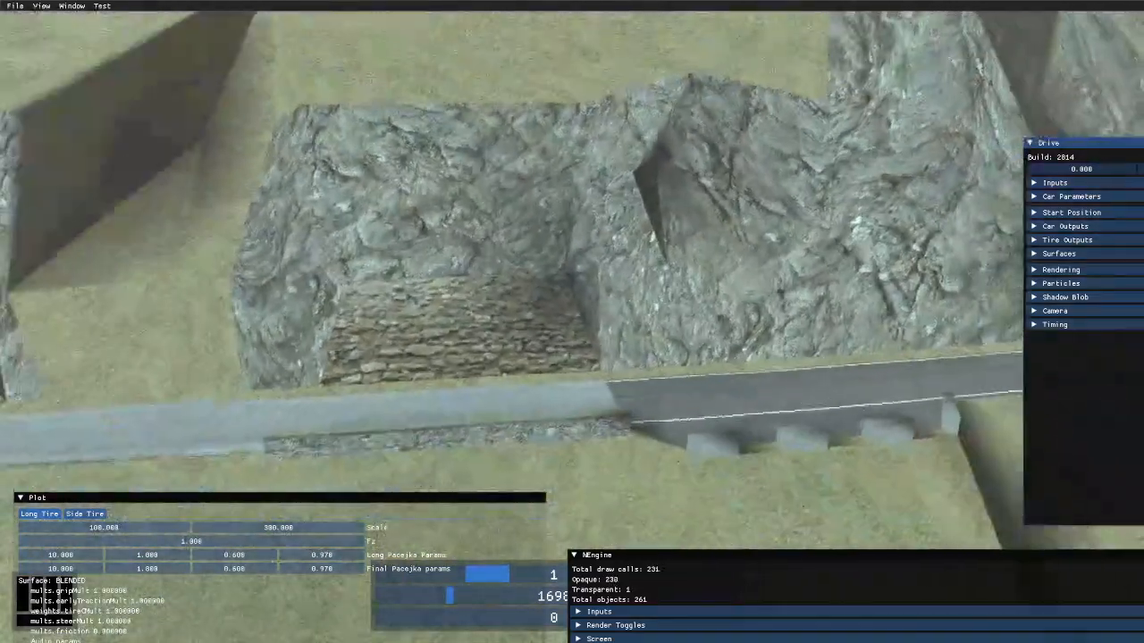
{"action": "key", "text": "F1"}
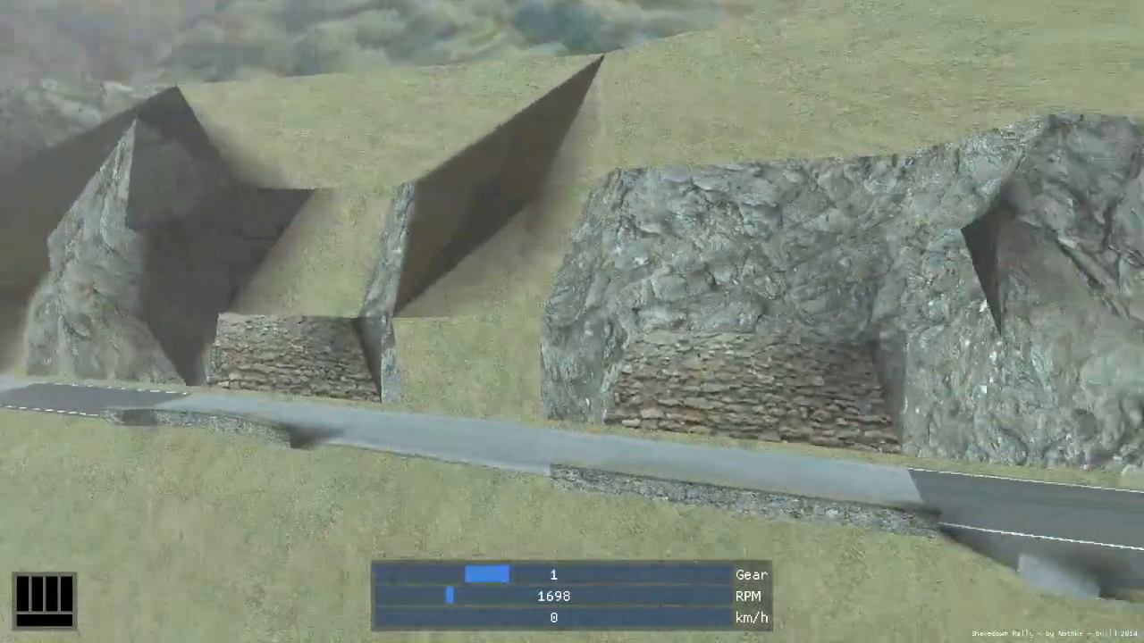
{"action": "key", "text": "F1"}
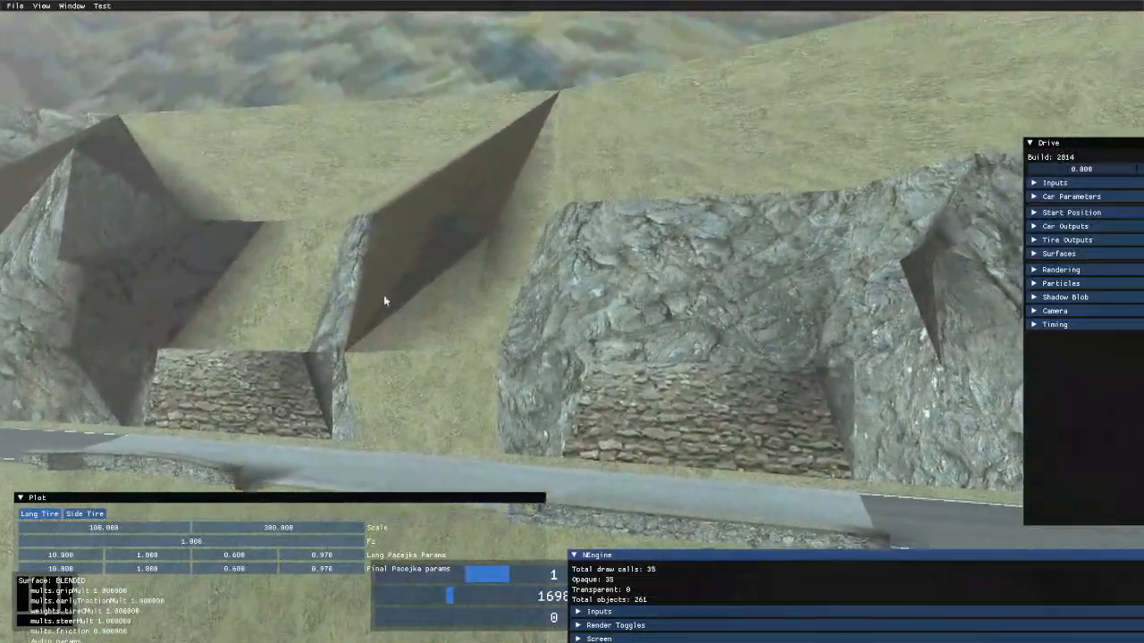
{"action": "key", "text": "F1"}
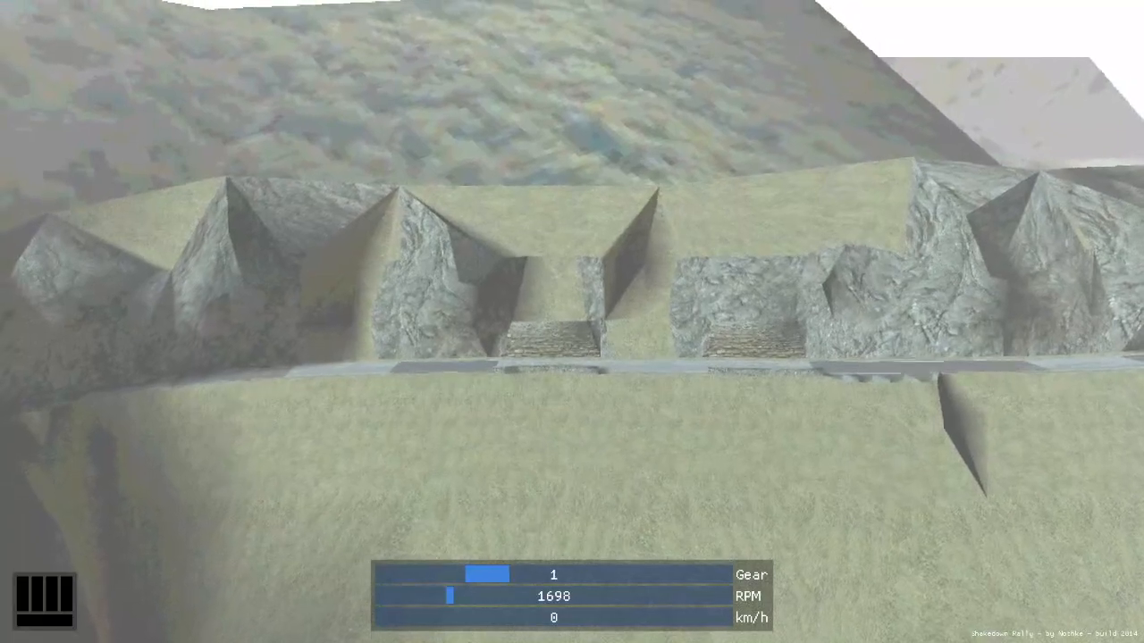
Step: Quit the test drive, switch to Blender and move the end control point of the mountainside road curve
{"action": "key", "text": "Escape"}
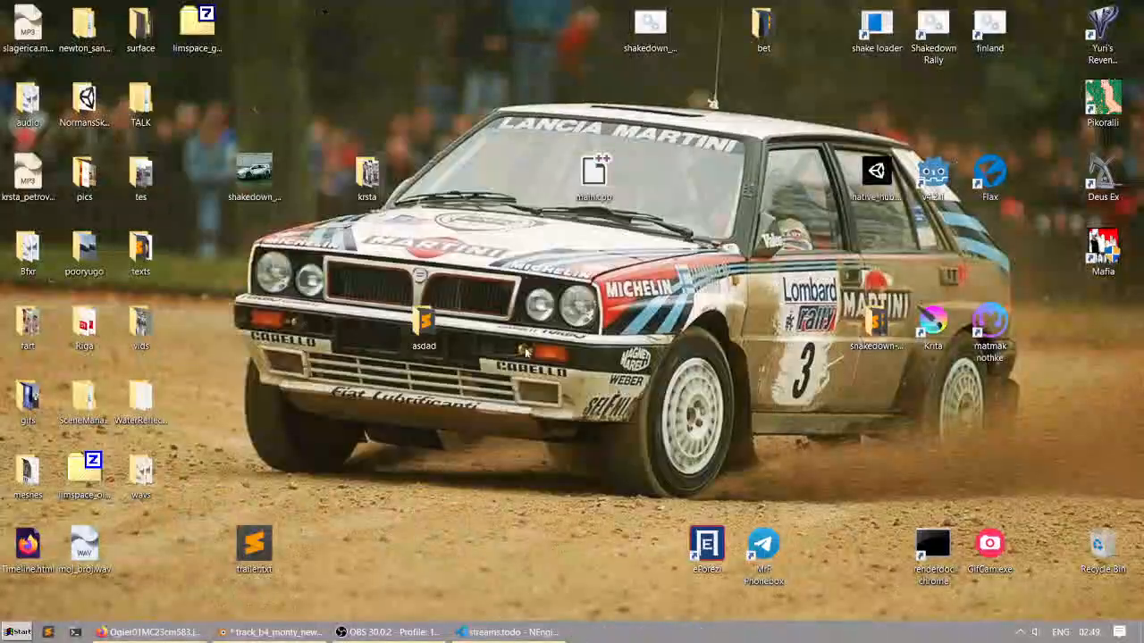
{"action": "key", "text": "alt+Tab"}
{"action": "scroll", "coordinate": [500, 268], "scroll_direction": "down", "scroll_amount": 3}
{"action": "scroll", "coordinate": [433, 288], "scroll_direction": "up", "scroll_amount": 4}
{"action": "middle_click_drag", "start_coordinate": [505, 263], "coordinate": [420, 293]}
{"action": "scroll", "coordinate": [420, 293], "scroll_direction": "down", "scroll_amount": 3}
{"action": "key", "text": "g"}
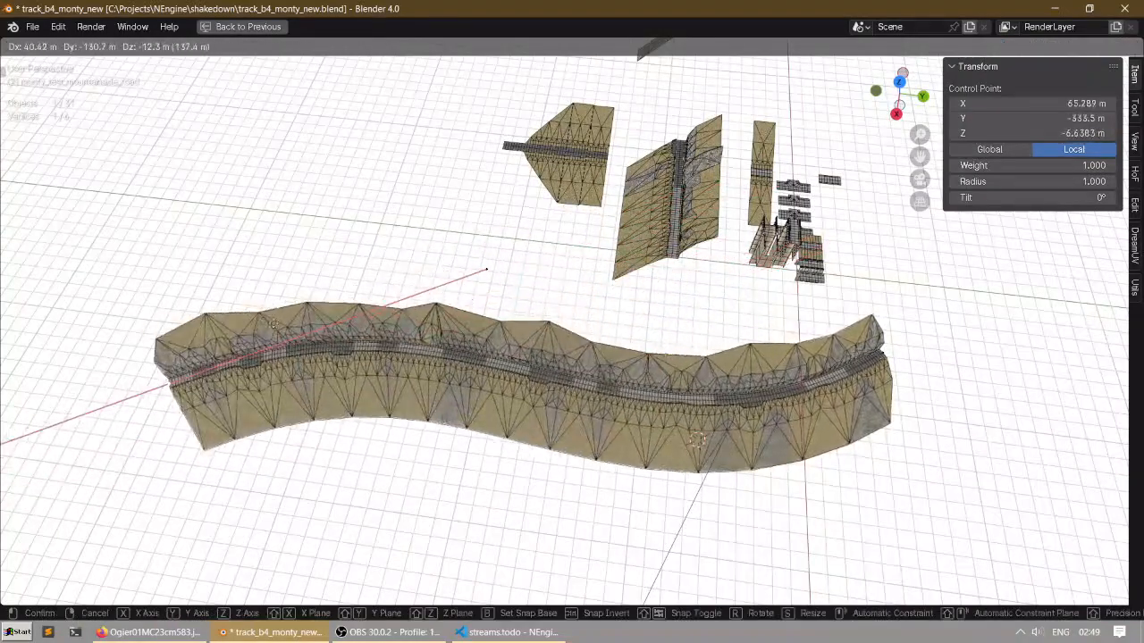
{"action": "left_click", "coordinate": [440, 268]}
Step: Adjust the end of the mountainside road curve again so the road winds in an S-shape
{"action": "scroll", "coordinate": [501, 274], "scroll_direction": "down", "scroll_amount": 4}
{"action": "middle_click_drag", "start_coordinate": [523, 276], "coordinate": [631, 384]}
{"action": "scroll", "coordinate": [584, 253], "scroll_direction": "up", "scroll_amount": 3}
{"action": "key", "text": "g"}
{"action": "right_click", "coordinate": [582, 272]}
{"action": "scroll", "coordinate": [582, 272], "scroll_direction": "down", "scroll_amount": 3}
{"action": "scroll", "coordinate": [631, 284], "scroll_direction": "up", "scroll_amount": 3}
{"action": "scroll", "coordinate": [631, 384], "scroll_direction": "up", "scroll_amount": 3}
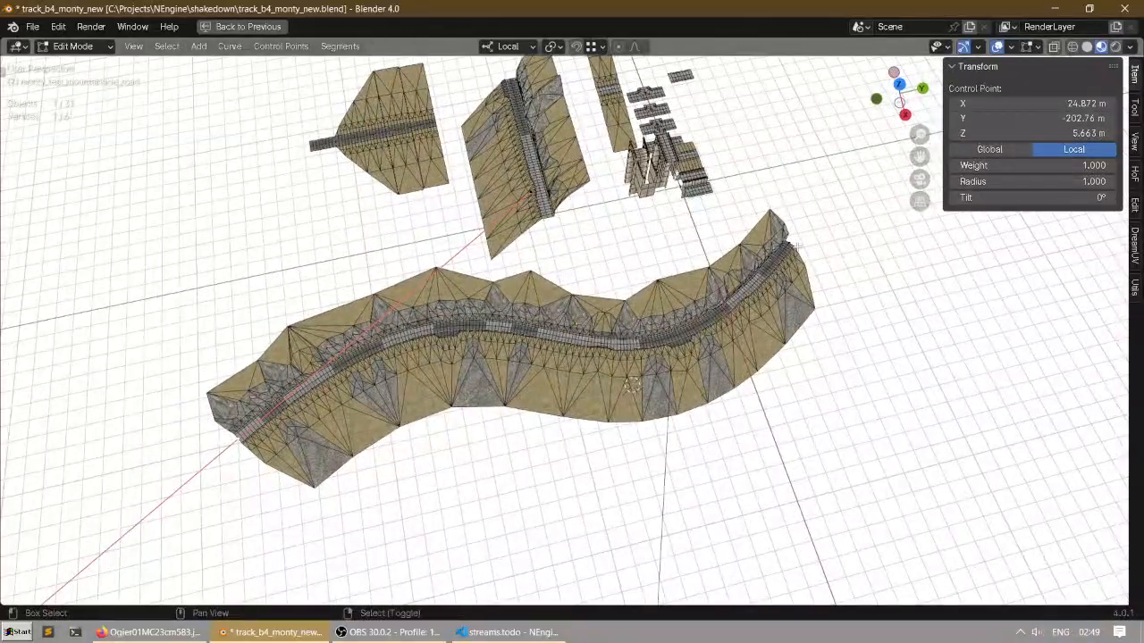
Step: Subdivide the mountainside road curve with one cut, then rotate and move its new middle control point
{"action": "key", "text": "w"}
{"action": "left_click", "coordinate": [682, 223]}
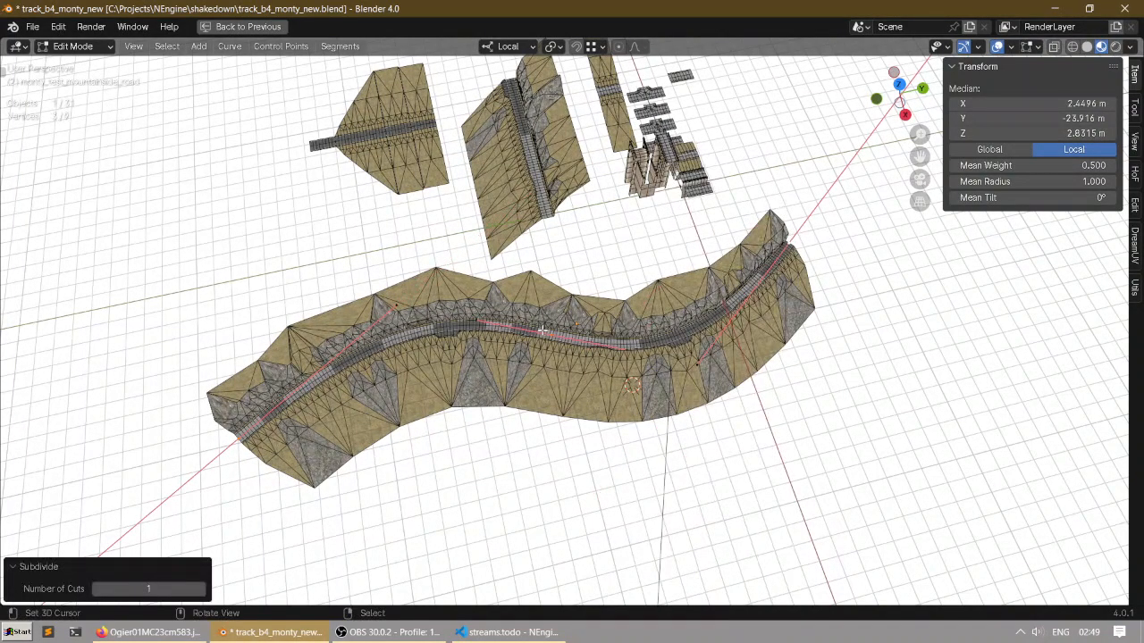
{"action": "middle_click_drag", "start_coordinate": [568, 295], "coordinate": [608, 197]}
{"action": "scroll", "coordinate": [608, 197], "scroll_direction": "up", "scroll_amount": 2}
{"action": "middle_click_drag", "start_coordinate": [516, 162], "coordinate": [476, 164]}
{"action": "key", "text": "r"}
{"action": "left_click", "coordinate": [505, 132]}
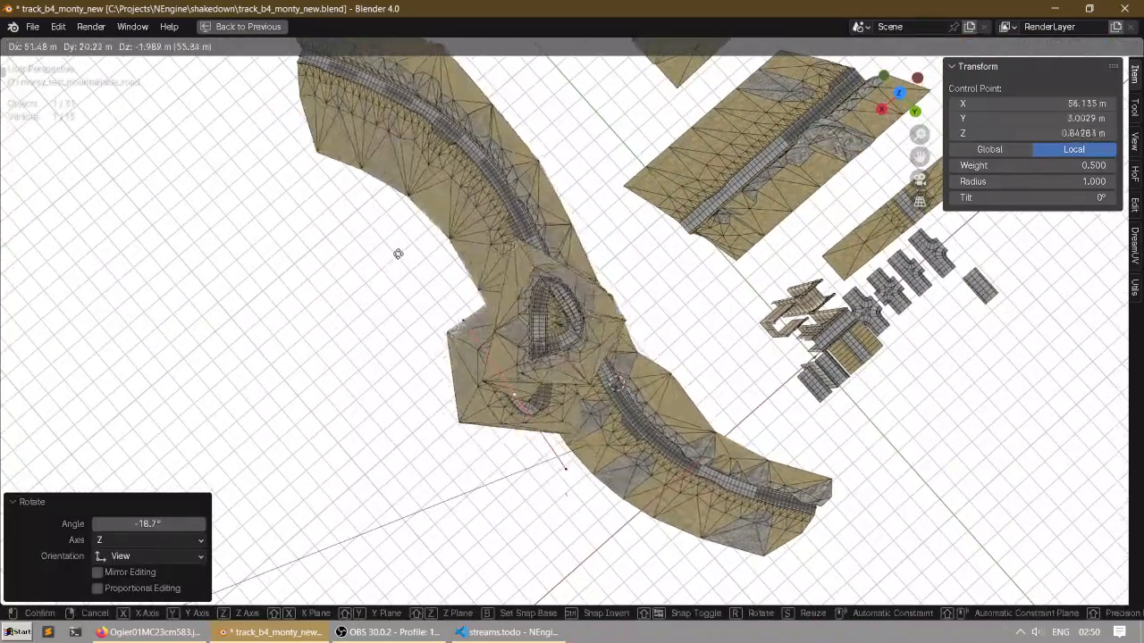
{"action": "left_click", "coordinate": [386, 179]}
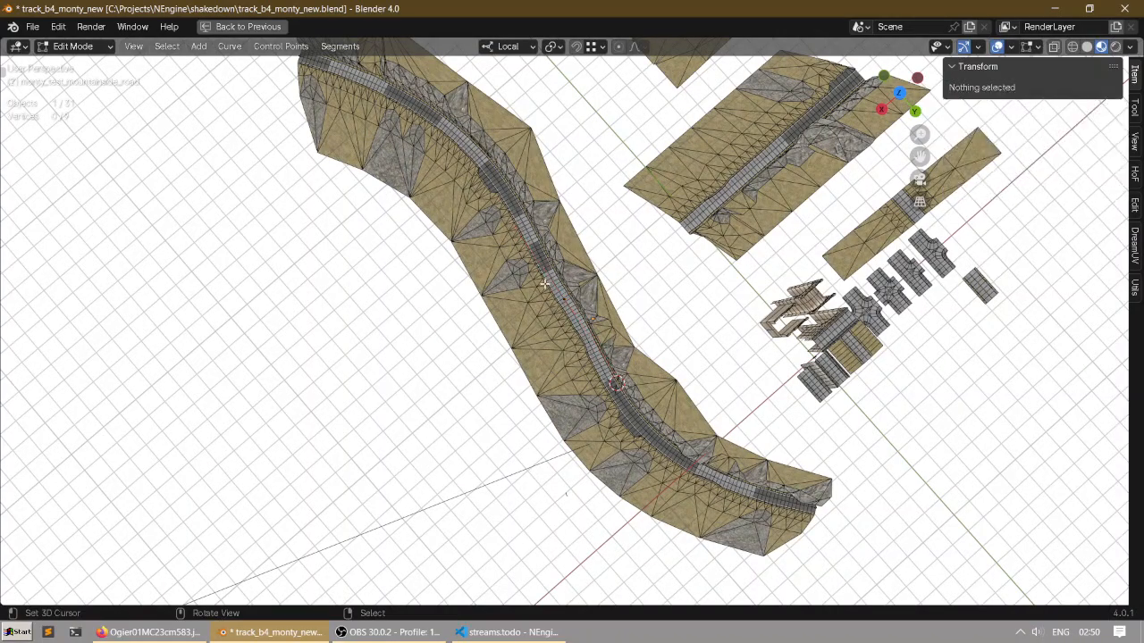
Step: Rotate the curve's middle control point by about -78.1° and delete that point
{"action": "key", "text": "r"}
{"action": "left_click", "coordinate": [448, 362]}
{"action": "middle_click_drag", "start_coordinate": [449, 362], "coordinate": [602, 114]}
{"action": "middle_click_drag", "start_coordinate": [526, 172], "coordinate": [621, 272]}
{"action": "key", "text": "x"}
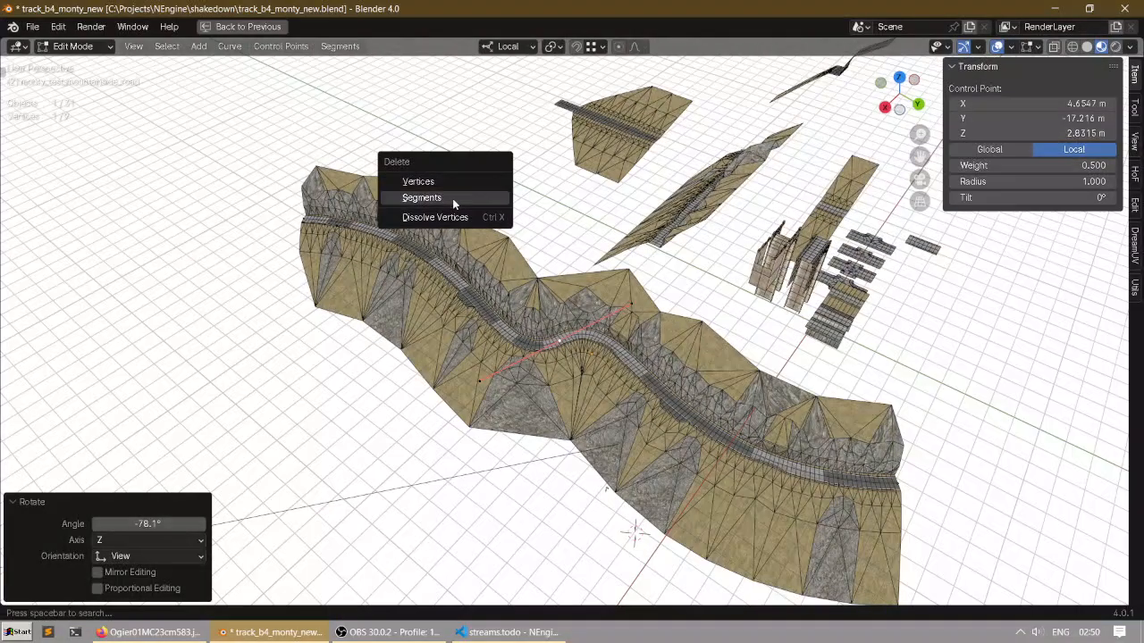
{"action": "left_click", "coordinate": [452, 198]}
Step: Enlarge the handles at both ends of the road curve, scaling the first by about 2.48, and finish editing the curve
{"action": "right_click", "coordinate": [681, 223]}
{"action": "right_click", "coordinate": [801, 272]}
{"action": "key", "text": "s"}
{"action": "left_click", "coordinate": [706, 359]}
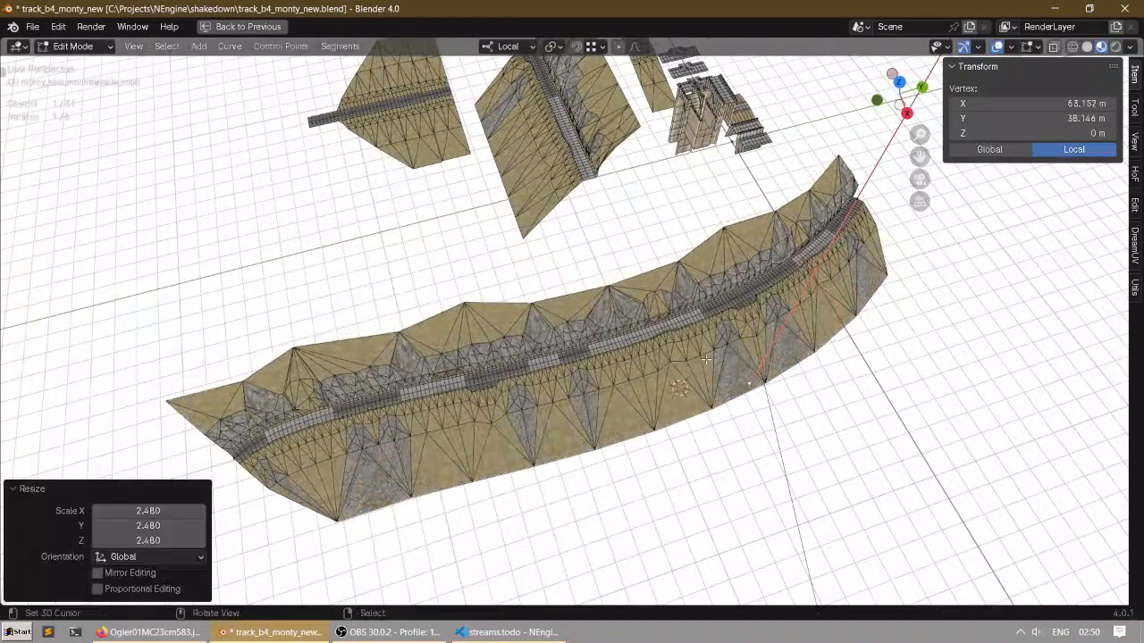
{"action": "key", "text": "s"}
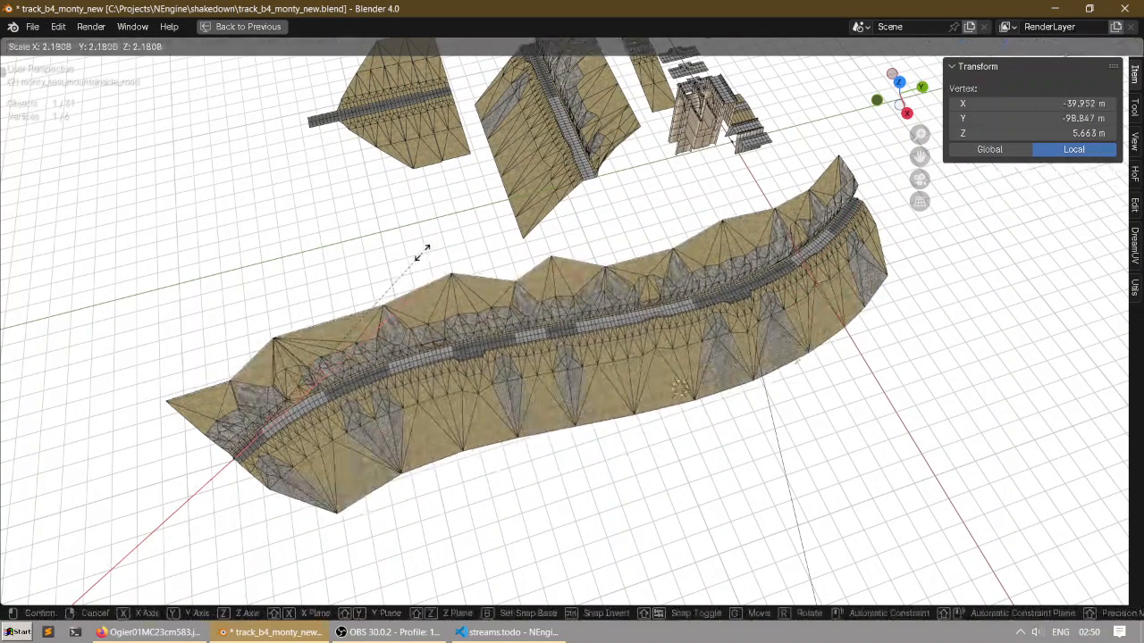
{"action": "key", "text": "Tab"}
Step: Select the end one-lane blocks piece of the straight modular mountainside road
{"action": "middle_click_drag", "start_coordinate": [468, 225], "coordinate": [601, 415]}
{"action": "middle_click_drag", "start_coordinate": [371, 224], "coordinate": [429, 259]}
{"action": "middle_click_drag", "start_coordinate": [429, 259], "coordinate": [517, 266], "text": "shift"}
{"action": "scroll", "coordinate": [518, 267], "scroll_direction": "up", "scroll_amount": 2}
{"action": "scroll", "coordinate": [521, 266], "scroll_direction": "up", "scroll_amount": 1}
{"action": "right_click", "coordinate": [521, 266]}
{"action": "middle_click_drag", "start_coordinate": [433, 270], "coordinate": [572, 215], "text": "shift"}
{"action": "scroll", "coordinate": [568, 302], "scroll_direction": "up", "scroll_amount": 2}
{"action": "scroll", "coordinate": [537, 304], "scroll_direction": "up", "scroll_amount": 1}
{"action": "scroll", "coordinate": [539, 304], "scroll_direction": "down", "scroll_amount": 2}
{"action": "scroll", "coordinate": [503, 257], "scroll_direction": "up", "scroll_amount": 2}
{"action": "right_click", "coordinate": [510, 253]}
{"action": "right_click", "coordinate": [561, 255]}
Step: Restore the full editor layout, locate the selected road piece in the outliner and enlarge the outliner
{"action": "key", "text": "ctrl+space"}
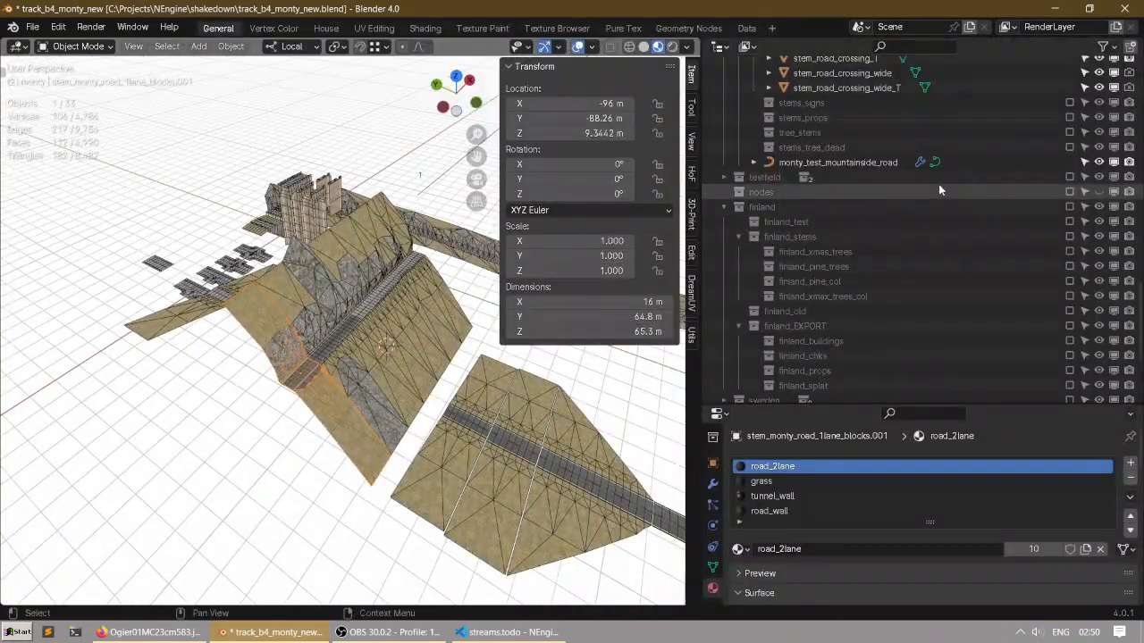
{"action": "key", "text": "KP_Decimal"}
{"action": "left_click_drag", "start_coordinate": [1002, 408], "coordinate": [1000, 497]}
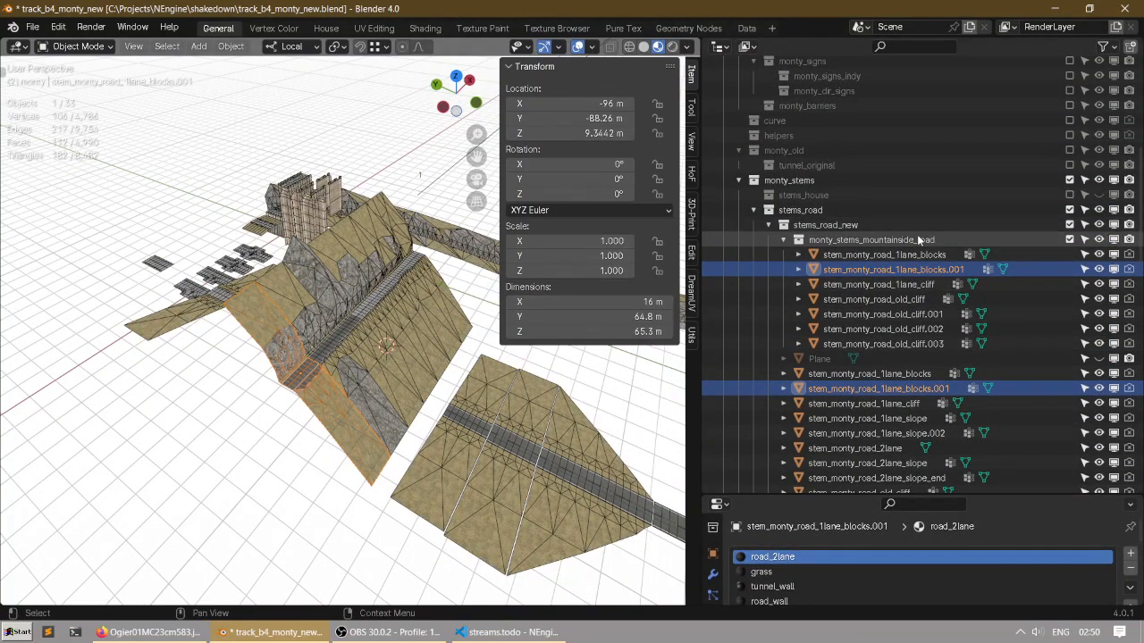
Step: Create a new collection inside stems_road_new and name it monty_stems_mountainside_long
{"action": "left_click", "coordinate": [859, 225]}
{"action": "right_click", "coordinate": [848, 224]}
{"action": "left_click", "coordinate": [790, 225]}
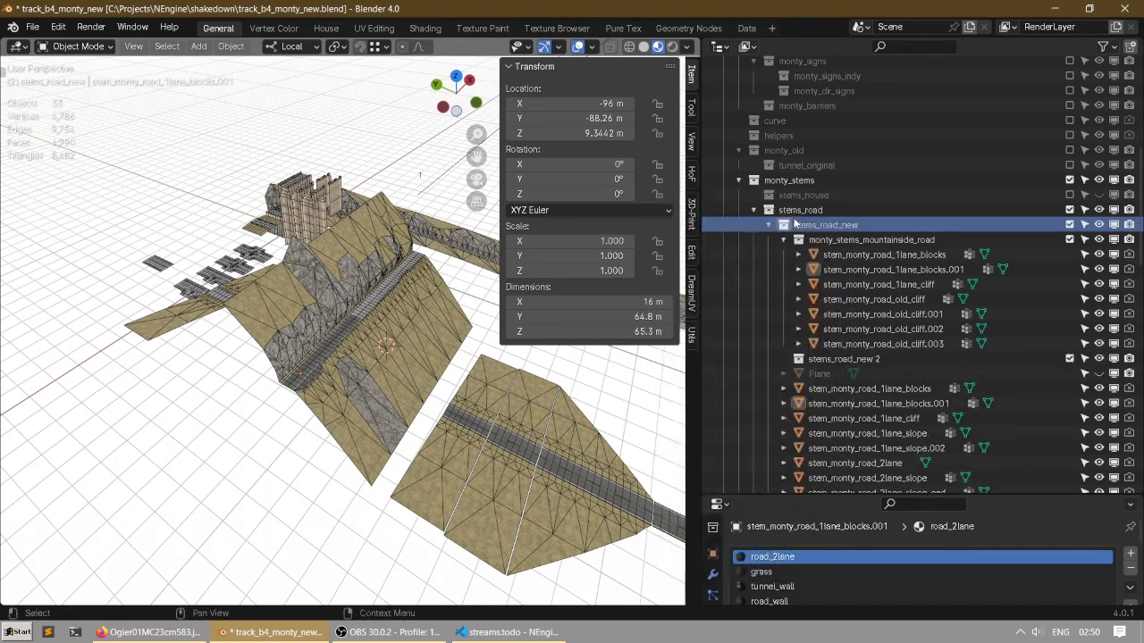
{"action": "double_click", "coordinate": [840, 359]}
{"action": "scroll", "coordinate": [858, 344], "scroll_direction": "down", "scroll_amount": 3}
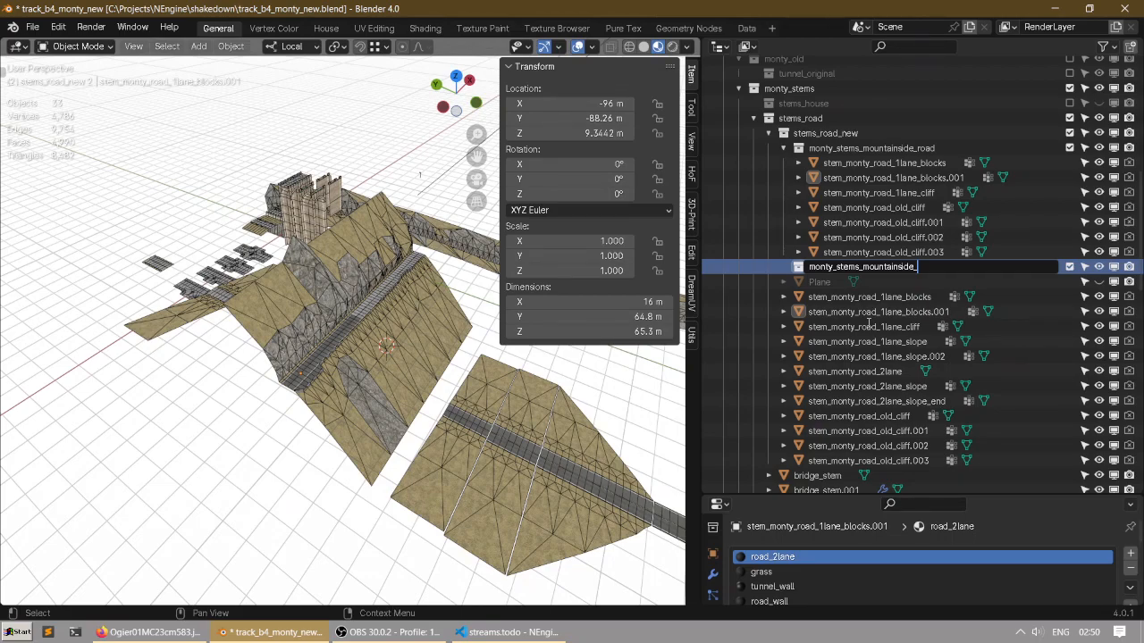
{"action": "key", "text": "Return"}
Step: Examine the end one-lane blocks piece and its dimensions in the enlarged viewport, alongside the neighbouring road modules
{"action": "scroll", "coordinate": [869, 324], "scroll_direction": "down", "scroll_amount": 1}
{"action": "mouse_move", "coordinate": [384, 295]}
{"action": "middle_mouse_down"}
{"action": "mouse_move", "coordinate": [325, 309]}
{"action": "mouse_move", "coordinate": [377, 315]}
{"action": "middle_mouse_up"}
{"action": "key", "text": "ctrl+space"}
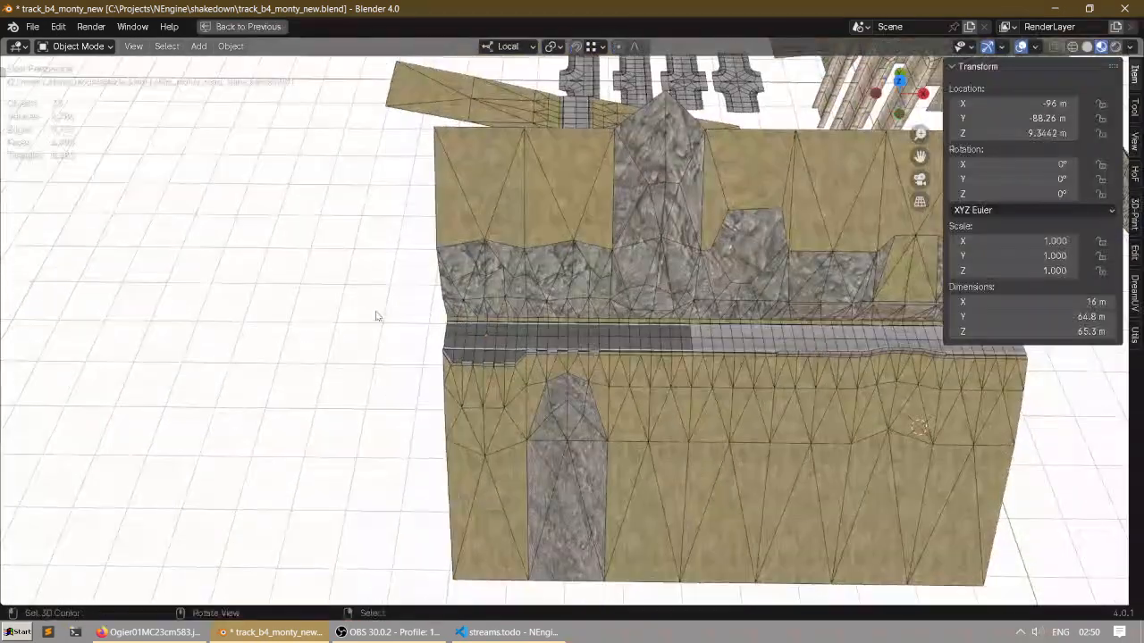
{"action": "left_click", "coordinate": [493, 356]}
{"action": "middle_click_drag", "start_coordinate": [493, 356], "coordinate": [575, 288], "text": "shift"}
{"action": "scroll", "coordinate": [575, 288], "scroll_direction": "up", "scroll_amount": 2}
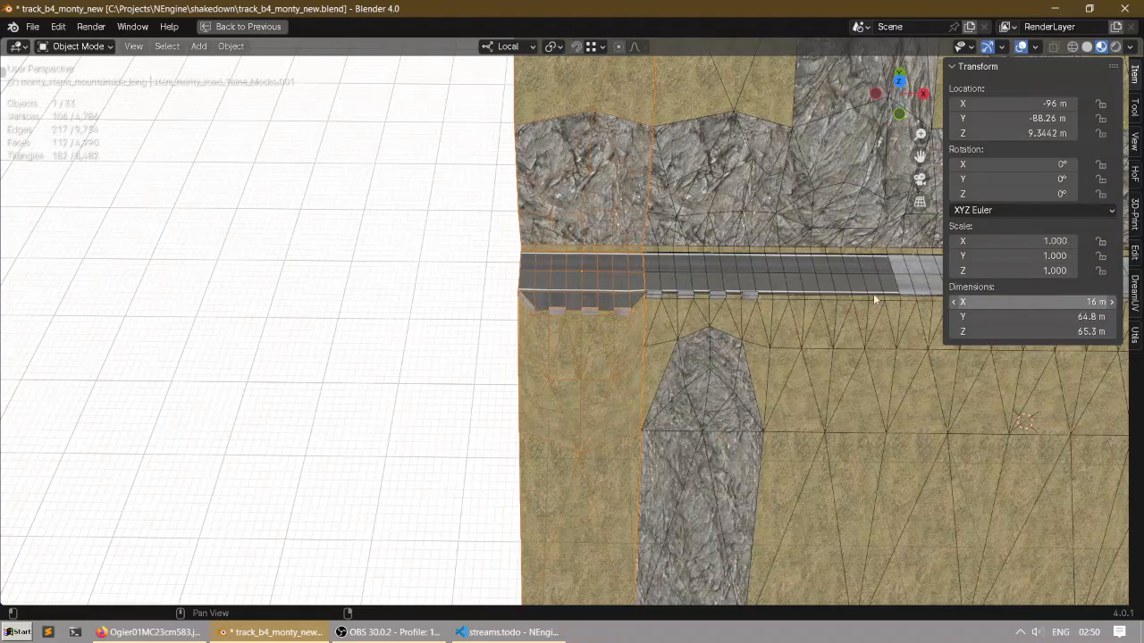
{"action": "scroll", "coordinate": [730, 280], "scroll_direction": "down", "scroll_amount": 3}
{"action": "middle_click_drag", "start_coordinate": [730, 281], "coordinate": [701, 268], "text": "shift"}
{"action": "scroll", "coordinate": [618, 256], "scroll_direction": "down", "scroll_amount": 2}
{"action": "middle_click_drag", "start_coordinate": [618, 256], "coordinate": [616, 279], "text": "shift"}
{"action": "scroll", "coordinate": [553, 274], "scroll_direction": "down", "scroll_amount": 1}
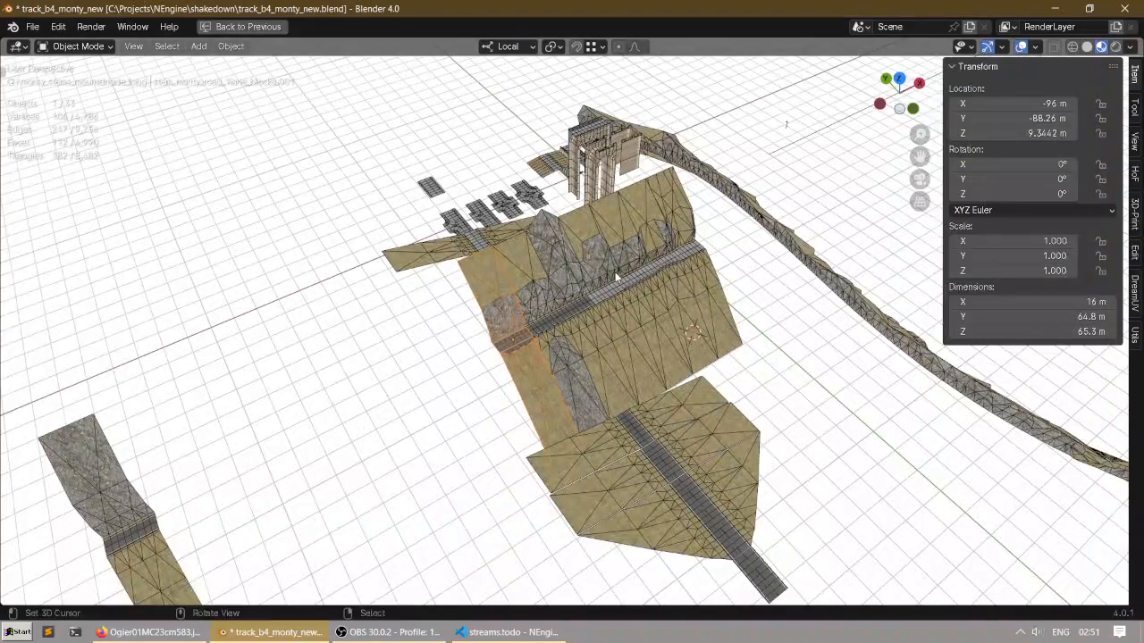
Step: Duplicate the stem_monty_road_1lane_blocks piece and place the copy about 33.1 m away in negative Y
{"action": "key", "text": "ctrl+space"}
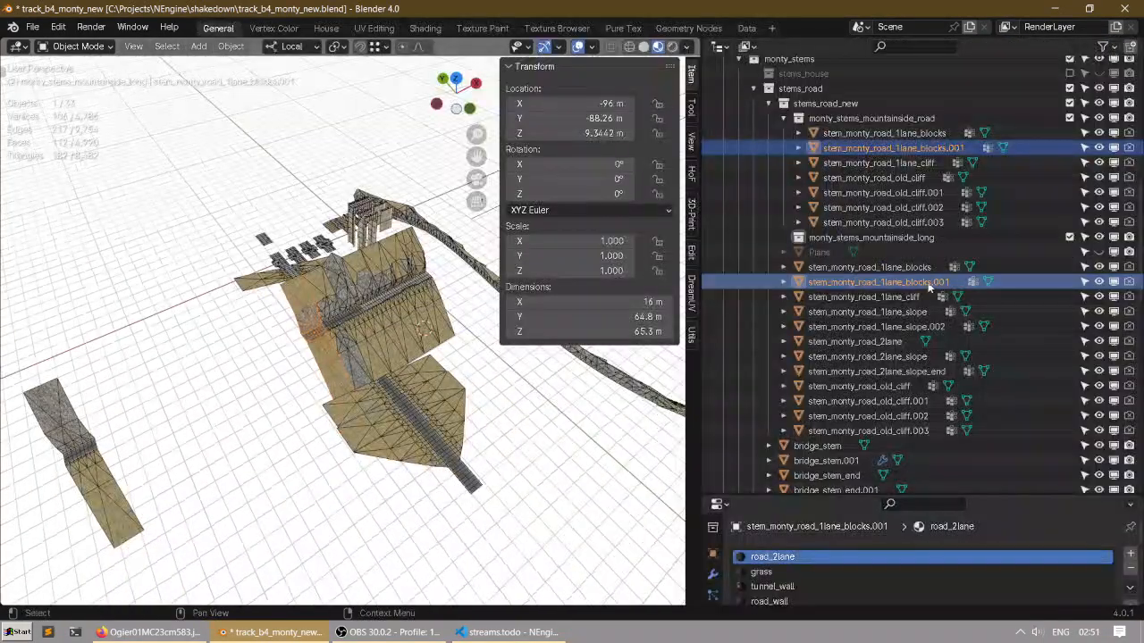
{"action": "scroll", "coordinate": [387, 345], "scroll_direction": "up", "scroll_amount": 5}
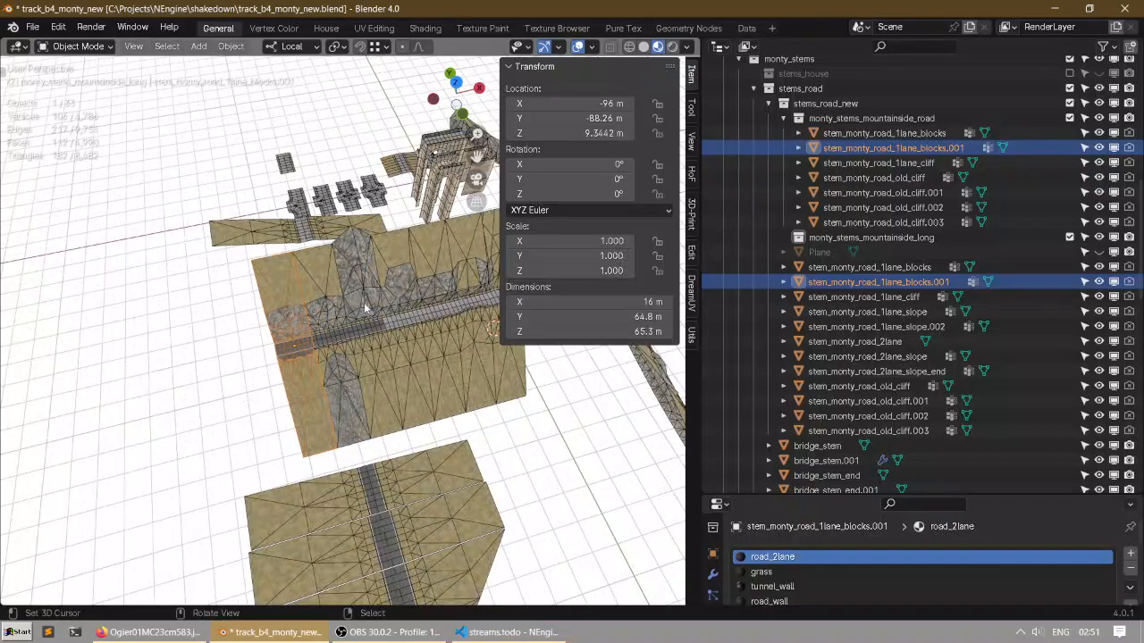
{"action": "left_click", "coordinate": [340, 313]}
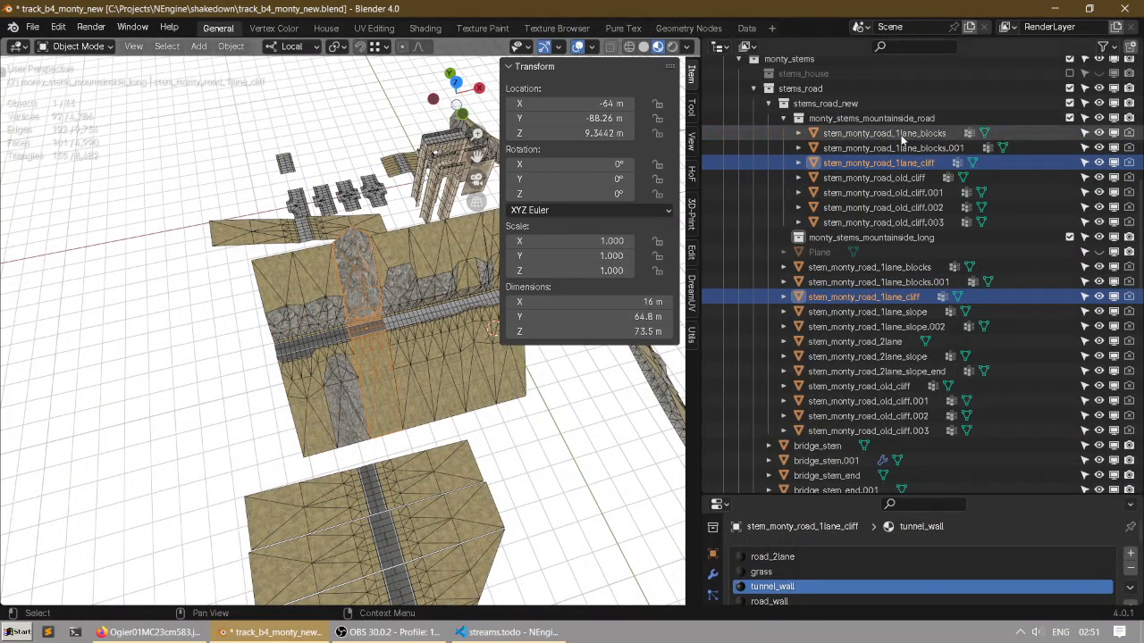
{"action": "left_click", "coordinate": [903, 134]}
{"action": "middle_click_drag", "start_coordinate": [375, 340], "coordinate": [411, 303]}
{"action": "key", "text": "shift+d"}
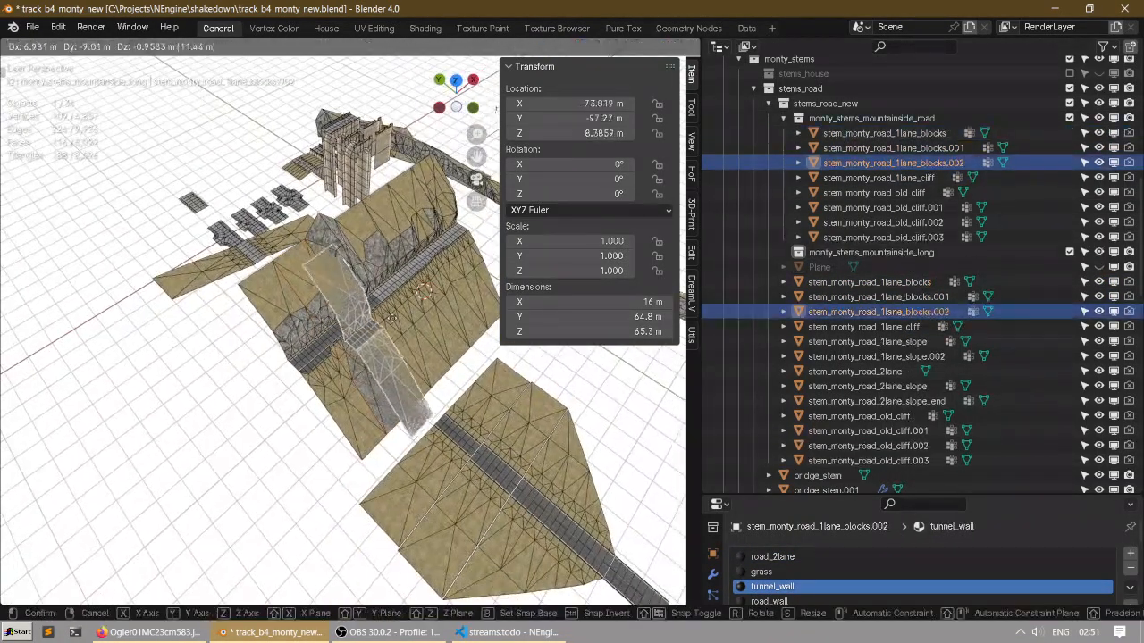
{"action": "left_click", "coordinate": [432, 353]}
Step: Locate the copied stem_monty_road_1lane_blocks.002 under monty_stems_mountainside_road and check its nested mesh data
{"action": "scroll", "coordinate": [350, 339], "scroll_direction": "up", "scroll_amount": 4}
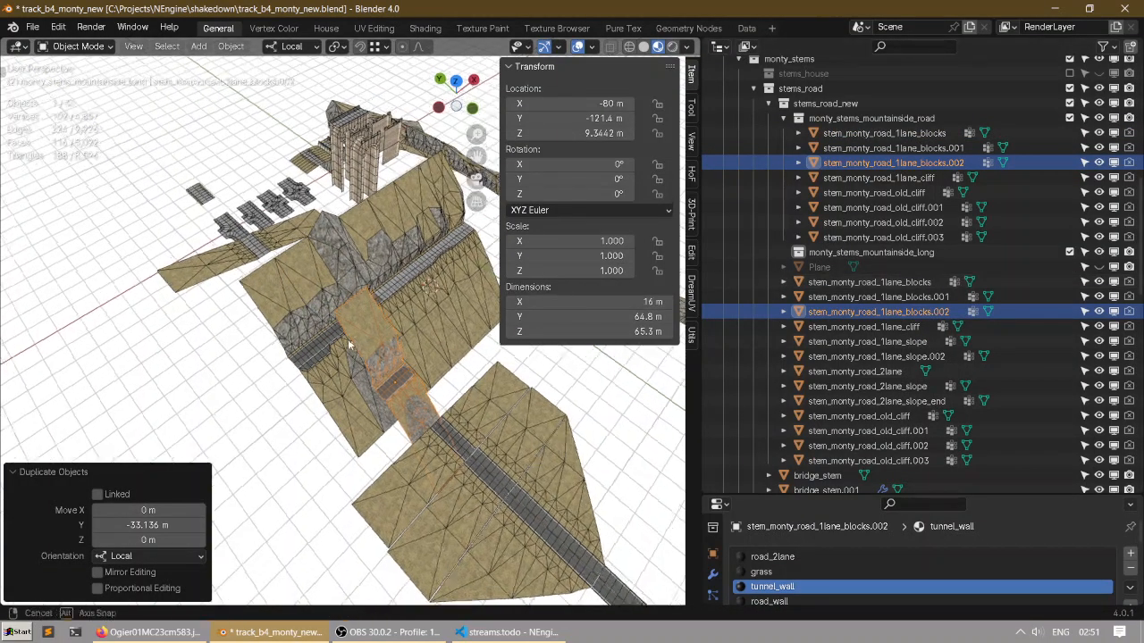
{"action": "middle_click_drag", "start_coordinate": [357, 329], "coordinate": [384, 316]}
{"action": "left_click", "coordinate": [867, 165]}
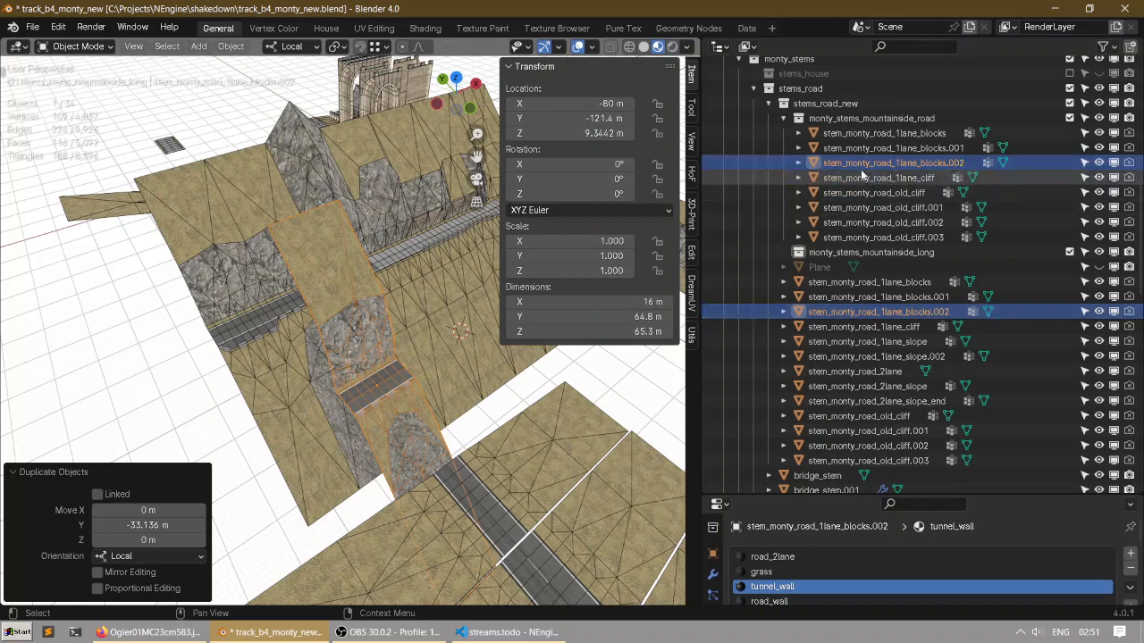
{"action": "left_click", "coordinate": [864, 149]}
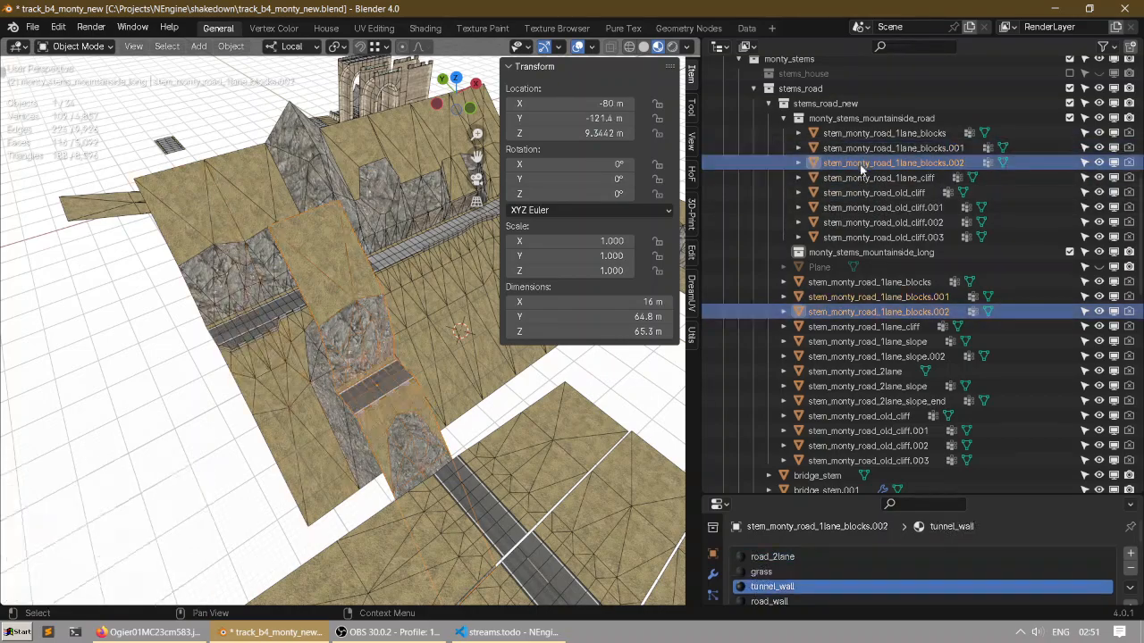
{"action": "left_click", "coordinate": [798, 163]}
{"action": "left_click", "coordinate": [864, 164]}
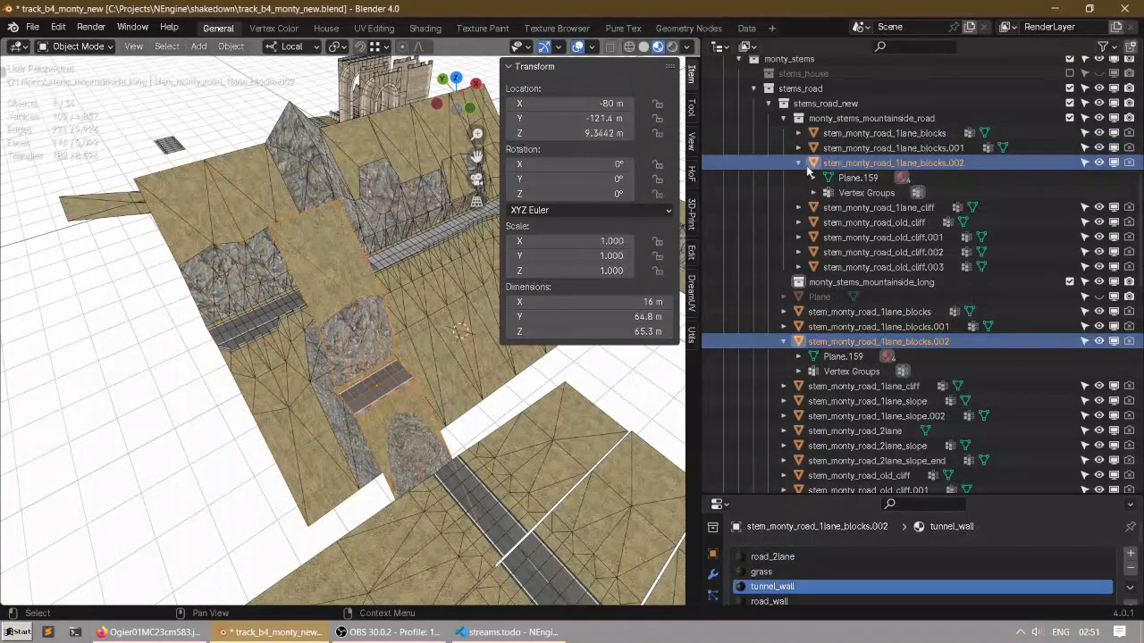
{"action": "left_click", "coordinate": [798, 163]}
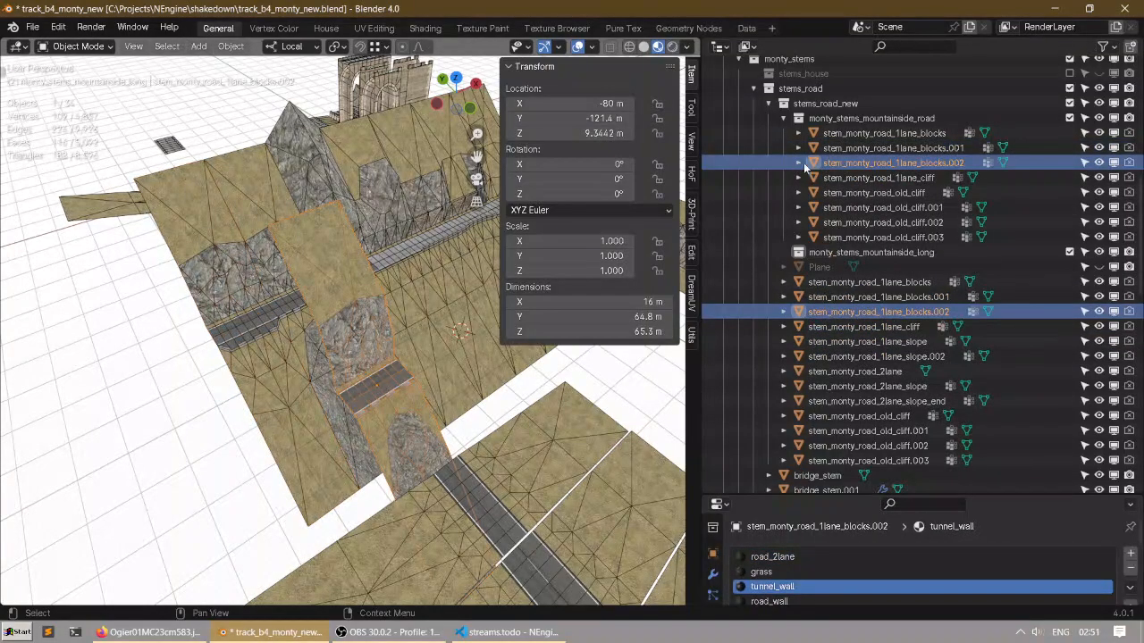
Step: Try to unlink stem_monty_road_1lane_blocks.002 from the monty_stems_mountainside_road collection
{"action": "left_click", "coordinate": [864, 149], "text": "ctrl"}
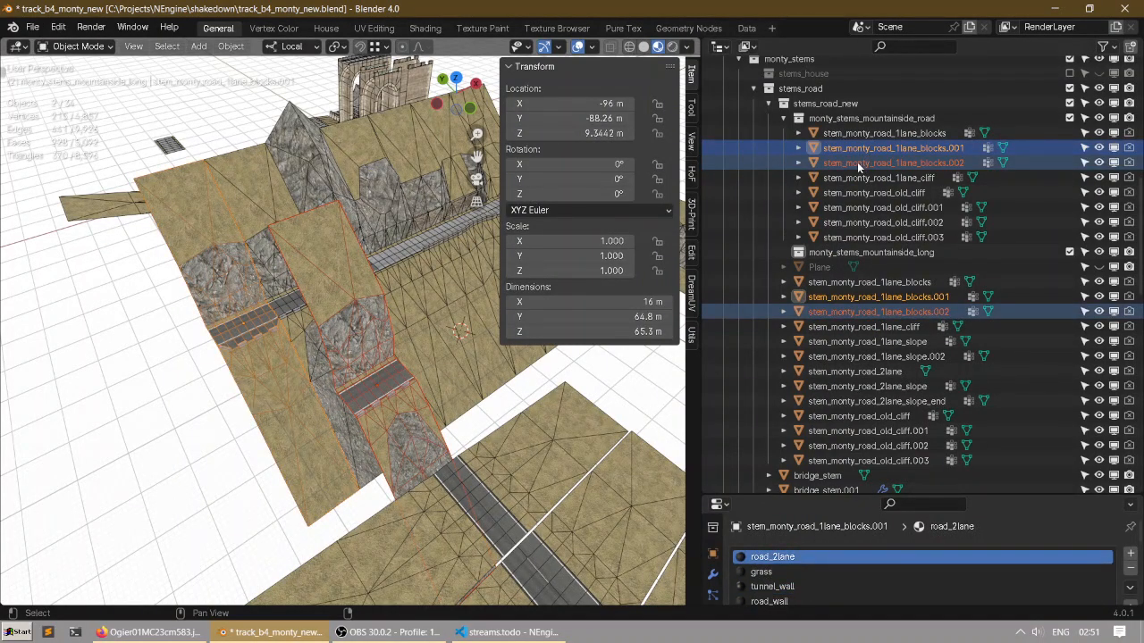
{"action": "left_click", "coordinate": [856, 164]}
{"action": "left_click", "coordinate": [856, 164], "text": "ctrl"}
{"action": "left_click", "coordinate": [856, 165], "text": "ctrl"}
{"action": "left_click", "coordinate": [856, 164], "text": "ctrl"}
{"action": "left_click", "coordinate": [856, 165], "text": "ctrl"}
{"action": "left_click", "coordinate": [856, 164], "text": "ctrl"}
{"action": "right_click", "coordinate": [856, 164]}
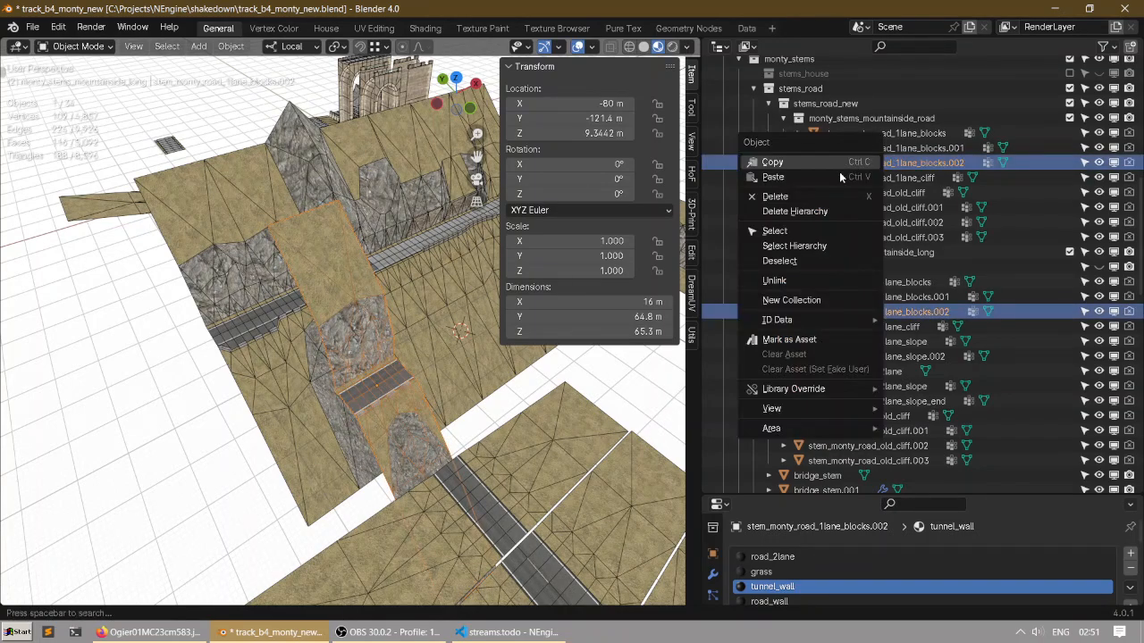
{"action": "left_click", "coordinate": [776, 282]}
{"action": "key", "text": "ctrl+z"}
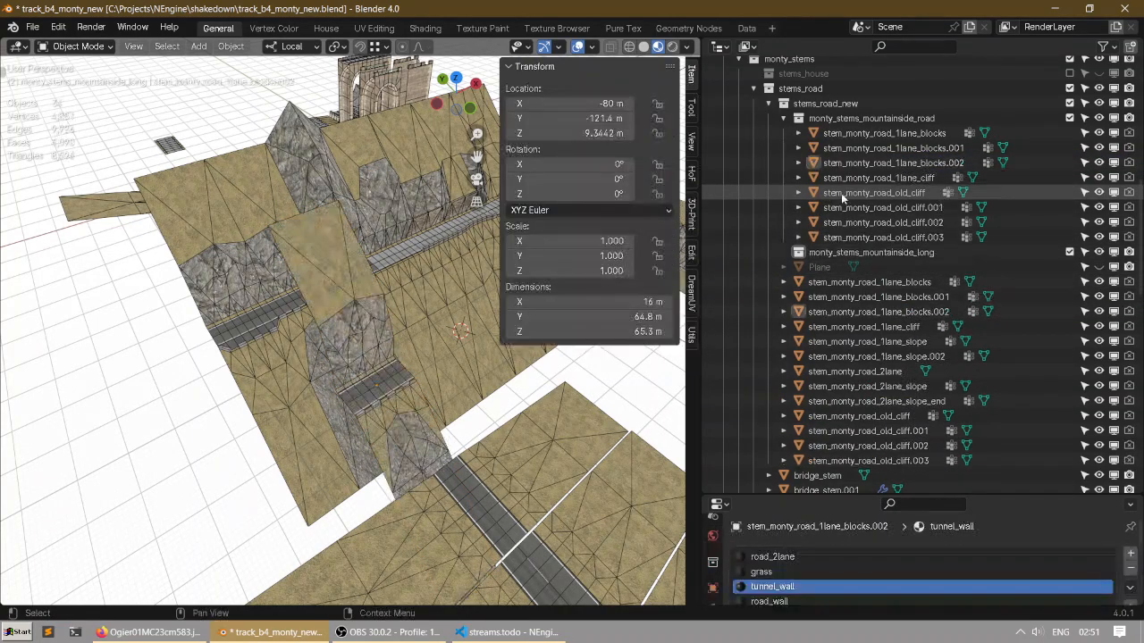
Step: Unlink stem_monty_road_1lane_blocks.002 from monty_stems_mountainside_road and move it into the monty_stems_mountainside_long collection
{"action": "left_click", "coordinate": [858, 164]}
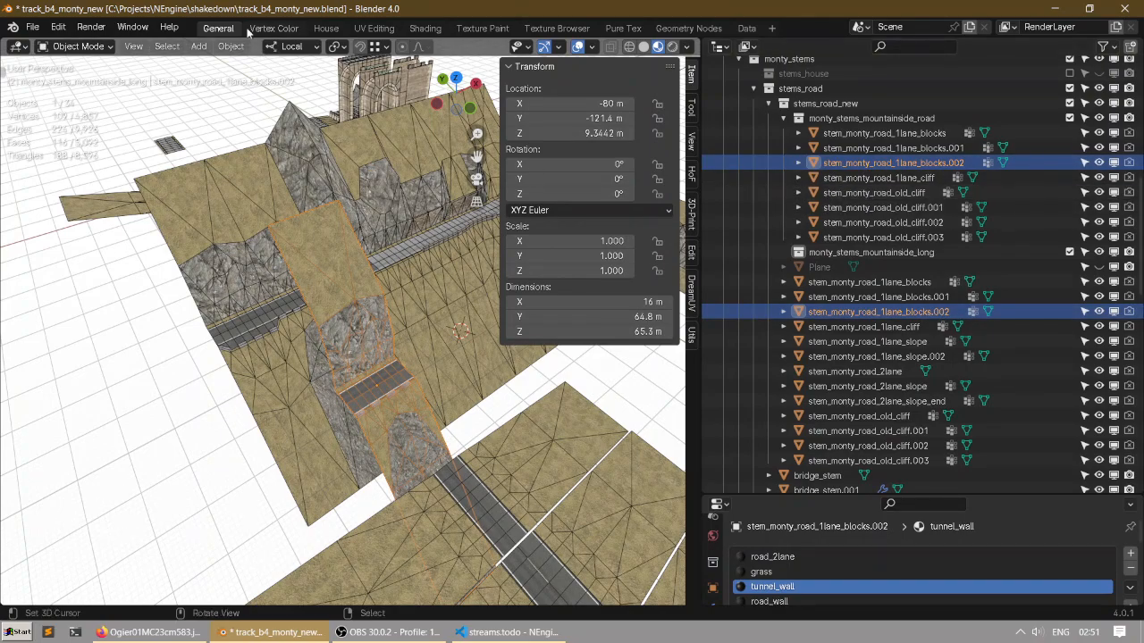
{"action": "left_click", "coordinate": [272, 28]}
{"action": "left_click", "coordinate": [220, 29]}
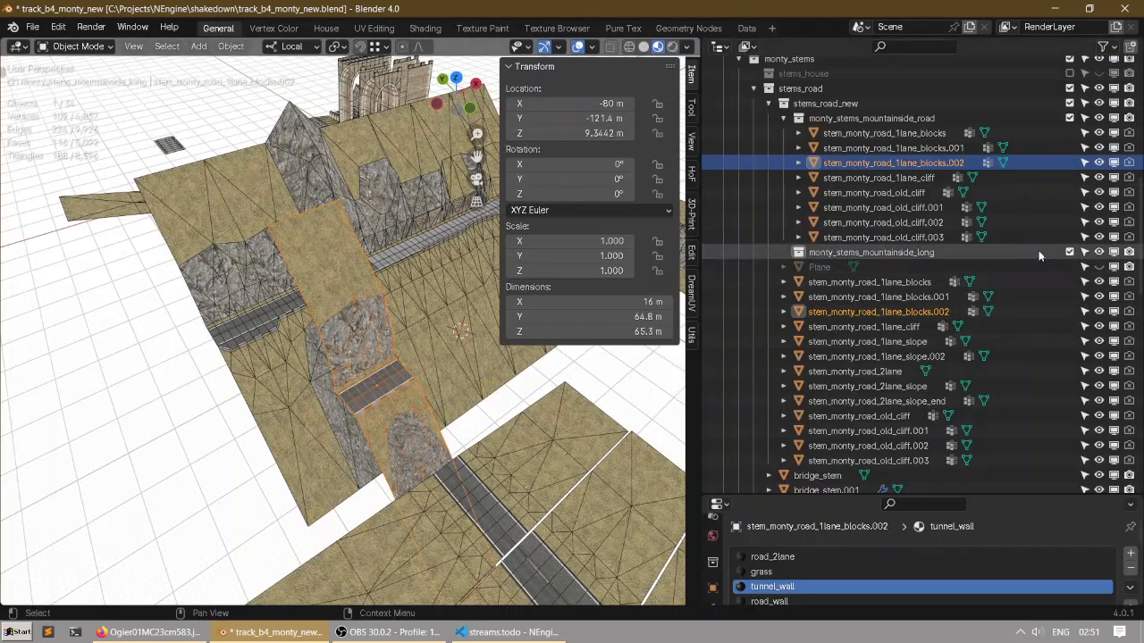
{"action": "right_click", "coordinate": [890, 163]}
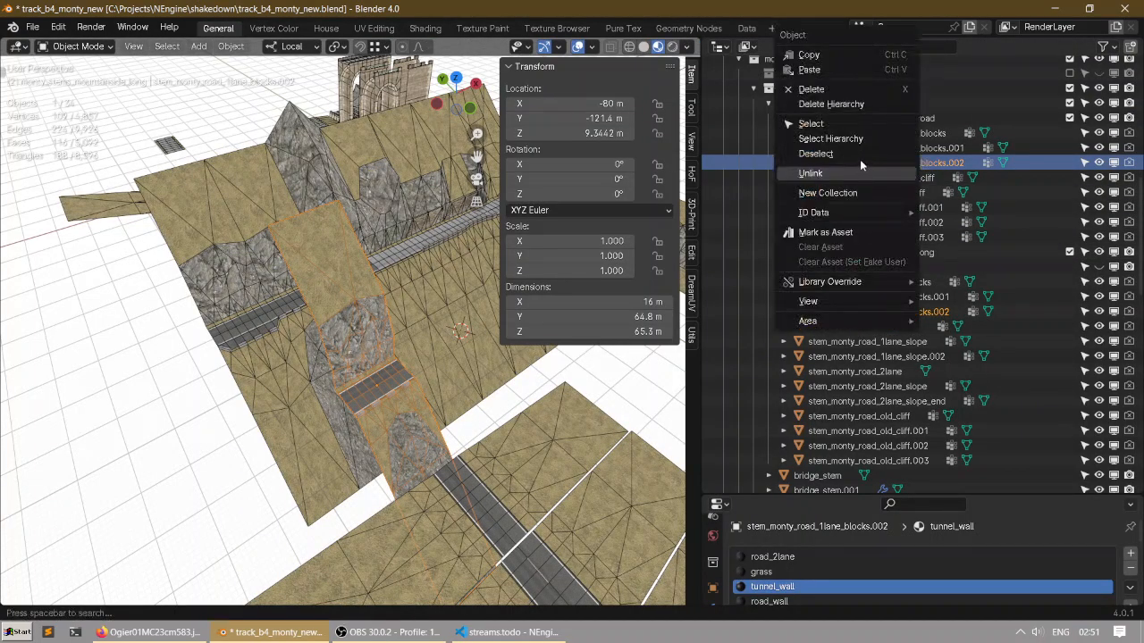
{"action": "left_click", "coordinate": [851, 167]}
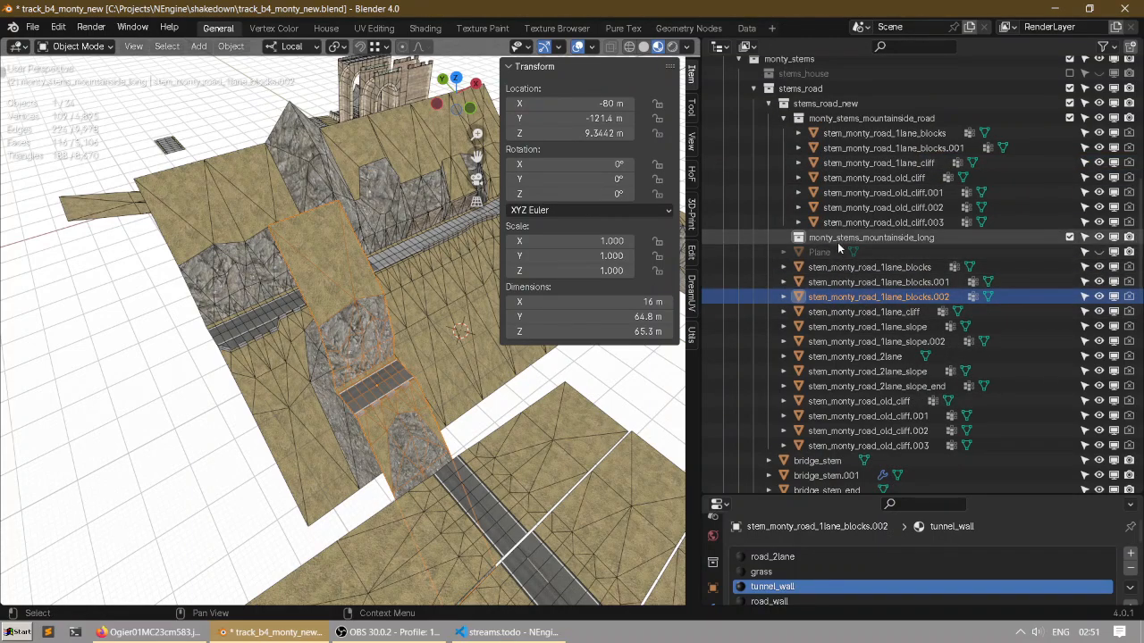
{"action": "left_click_drag", "start_coordinate": [849, 241], "coordinate": [826, 242]}
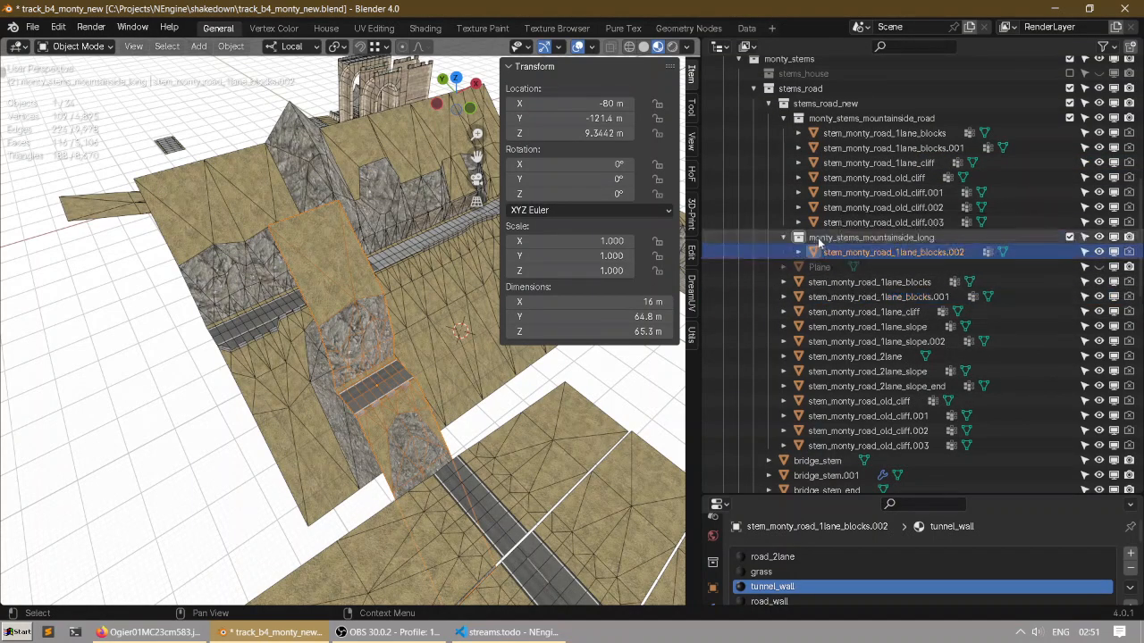
Step: Examine the copied blocks piece from above and at an angle against the neighbouring road modules
{"action": "key", "text": "KP_7"}
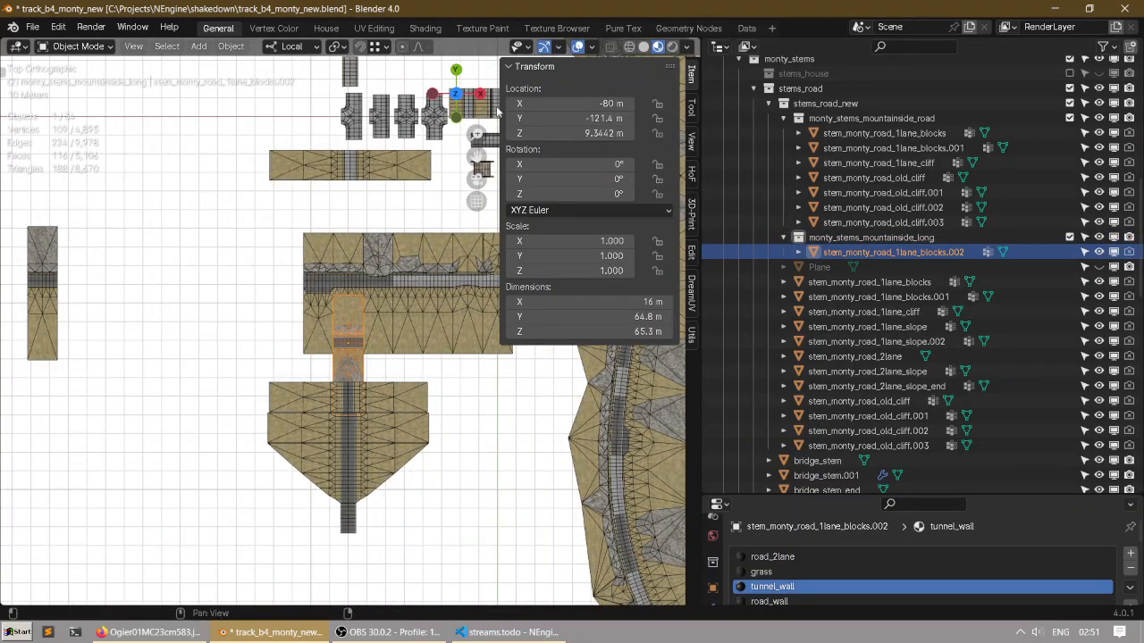
{"action": "key", "text": "n"}
{"action": "key", "text": "KP_Decimal"}
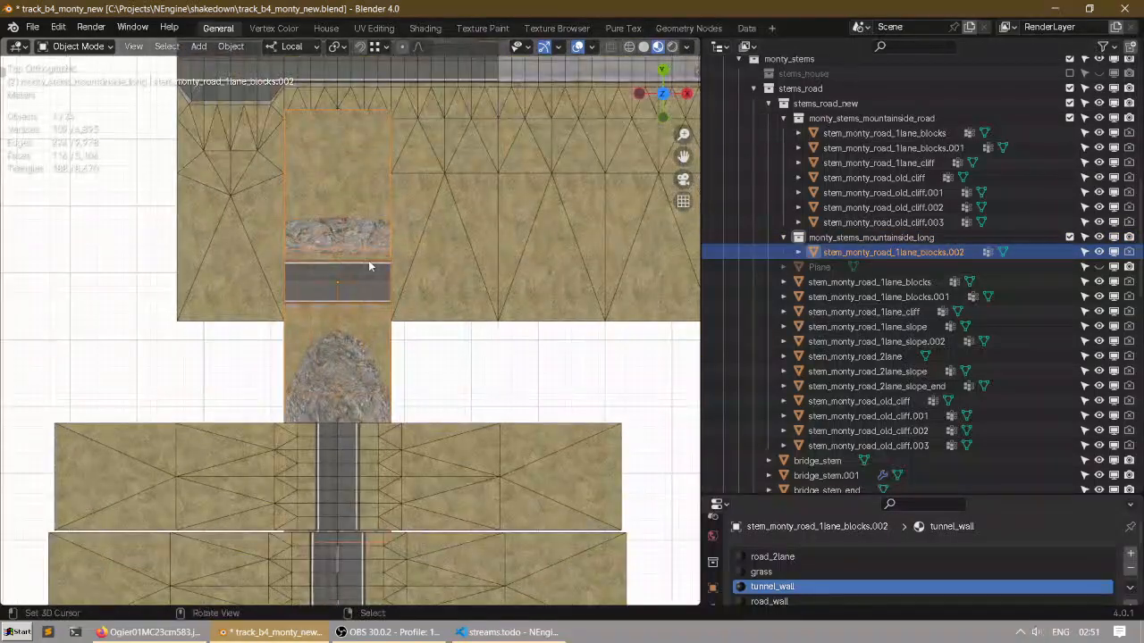
{"action": "scroll", "coordinate": [370, 264], "scroll_direction": "down", "scroll_amount": 2}
{"action": "middle_click_drag", "start_coordinate": [432, 267], "coordinate": [376, 279]}
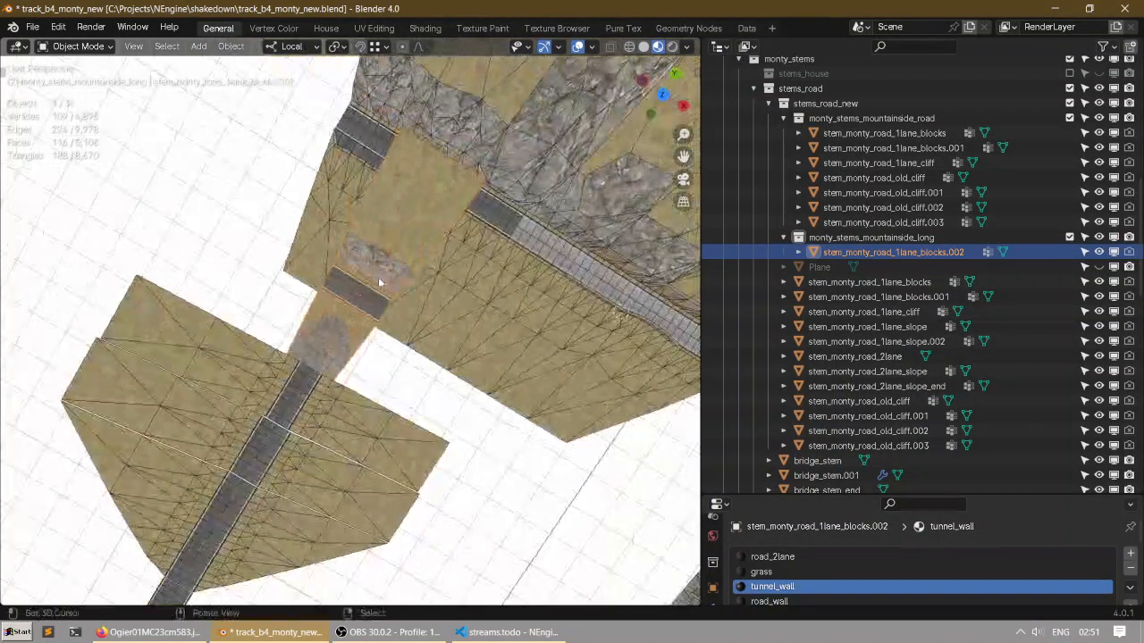
{"action": "key", "text": "KP_7"}
{"action": "scroll", "coordinate": [387, 289], "scroll_direction": "up", "scroll_amount": 4}
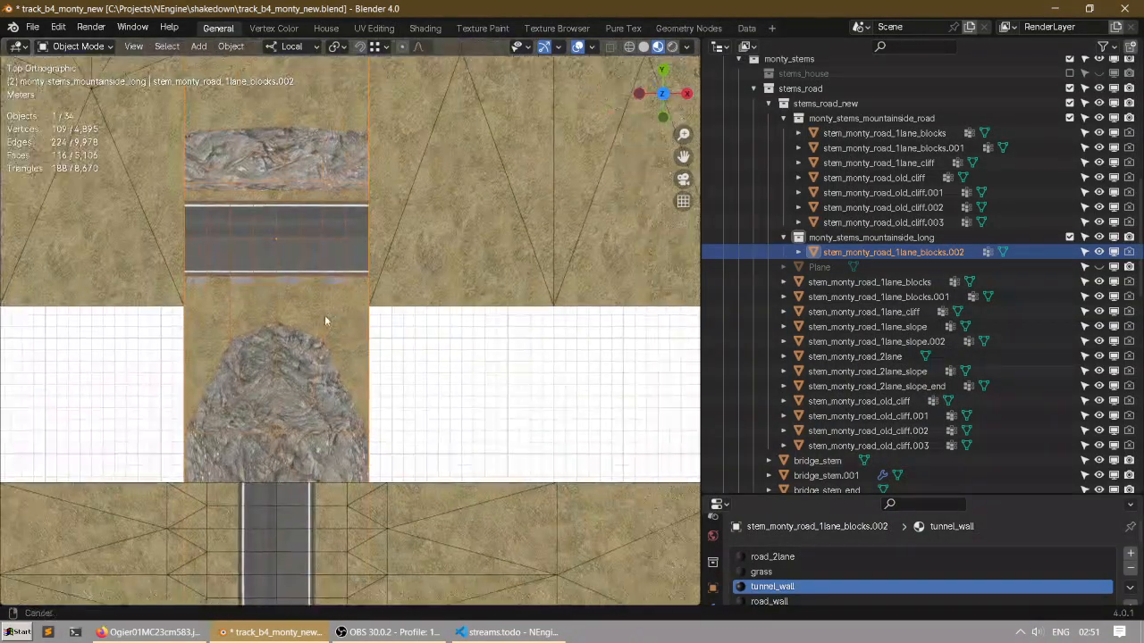
{"action": "key", "text": "ctrl+Tab"}
{"action": "left_click", "coordinate": [557, 271]}
{"action": "scroll", "coordinate": [393, 258], "scroll_direction": "down", "scroll_amount": 3}
{"action": "middle_click_drag", "start_coordinate": [244, 229], "coordinate": [291, 254], "text": "shift"}
{"action": "left_click", "coordinate": [124, 237]}
{"action": "scroll", "coordinate": [190, 222], "scroll_direction": "down", "scroll_amount": 2}
{"action": "middle_click_drag", "start_coordinate": [190, 221], "coordinate": [295, 316], "text": "shift"}
{"action": "left_click", "coordinate": [691, 78]}
{"action": "scroll", "coordinate": [249, 252], "scroll_direction": "down", "scroll_amount": 1}
Step: Select the neighbouring one-lane mountainside pieces one after another in the enlarged viewport and compare their shapes and dimensions
{"action": "right_click", "coordinate": [302, 314]}
{"action": "key", "text": "ctrl+space"}
{"action": "right_click", "coordinate": [467, 265]}
{"action": "middle_click_drag", "start_coordinate": [467, 265], "coordinate": [408, 300]}
{"action": "right_click", "coordinate": [530, 293]}
{"action": "middle_click_drag", "start_coordinate": [530, 293], "coordinate": [629, 374]}
{"action": "right_click", "coordinate": [414, 321]}
{"action": "middle_click_drag", "start_coordinate": [417, 313], "coordinate": [504, 371]}
{"action": "scroll", "coordinate": [501, 248], "scroll_direction": "up", "scroll_amount": 1}
{"action": "right_click", "coordinate": [482, 313]}
{"action": "right_click", "coordinate": [505, 371]}
{"action": "middle_click_drag", "start_coordinate": [401, 363], "coordinate": [729, 380]}
{"action": "right_click", "coordinate": [540, 281]}
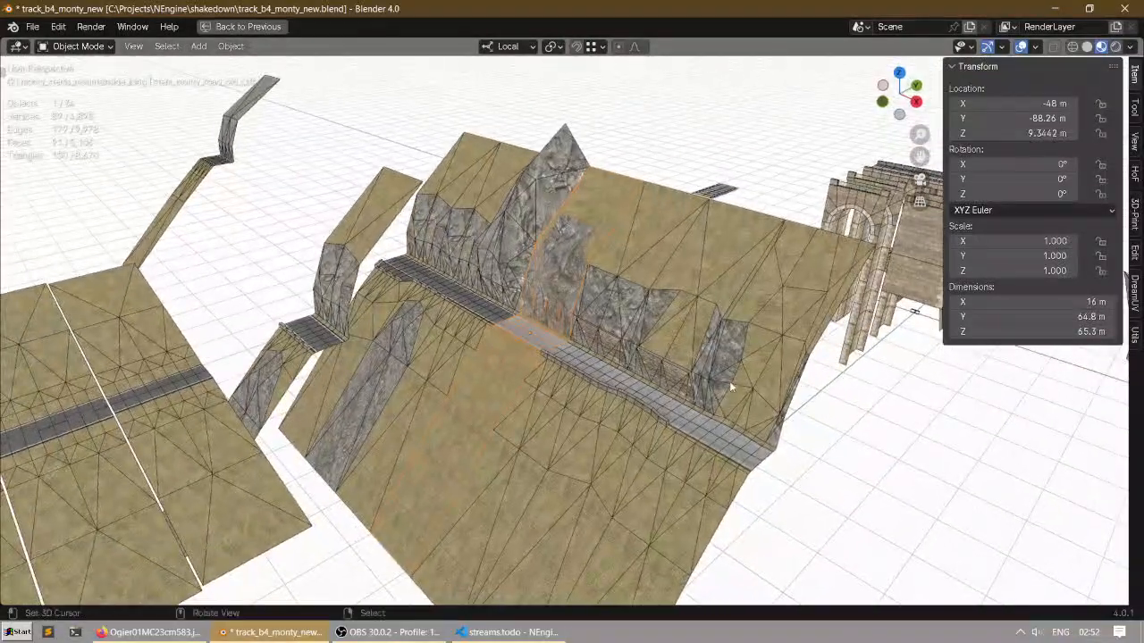
Step: Delete the copied blocks piece that stands in front of the mountainside road
{"action": "middle_click_drag", "start_coordinate": [547, 303], "coordinate": [445, 349]}
{"action": "scroll", "coordinate": [444, 330], "scroll_direction": "up", "scroll_amount": 2}
{"action": "scroll", "coordinate": [468, 339], "scroll_direction": "down", "scroll_amount": 5}
{"action": "key", "text": "Return"}
Step: Duplicate the one-lane cliff piece and move the copy along Y to -113.84 m, in front of the existing row
{"action": "middle_click_drag", "start_coordinate": [715, 234], "coordinate": [552, 309], "text": "shift"}
{"action": "right_click", "coordinate": [657, 418]}
{"action": "middle_click_drag", "start_coordinate": [642, 389], "coordinate": [606, 321], "text": "shift"}
{"action": "key", "text": "g"}
{"action": "key", "text": "y"}
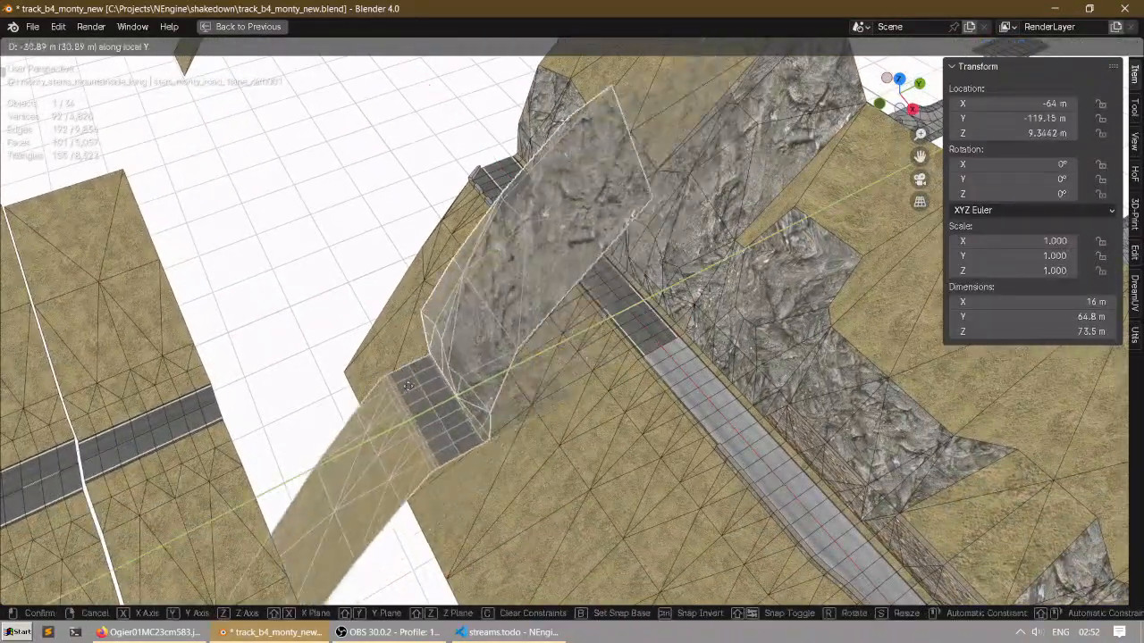
{"action": "left_click", "coordinate": [500, 268]}
{"action": "middle_click_drag", "start_coordinate": [501, 269], "coordinate": [432, 344]}
{"action": "scroll", "coordinate": [454, 309], "scroll_direction": "up", "scroll_amount": 2}
{"action": "left_click", "coordinate": [785, 290]}
{"action": "middle_click_drag", "start_coordinate": [785, 290], "coordinate": [504, 374]}
{"action": "right_click", "coordinate": [427, 393]}
{"action": "middle_click_drag", "start_coordinate": [428, 393], "coordinate": [505, 368]}
Step: Unlink stem_monty_road_1lane_cliff.001 from monty_stems_mountainside_road and move it into the monty_stems_mountainside_long collection
{"action": "key", "text": "ctrl+space"}
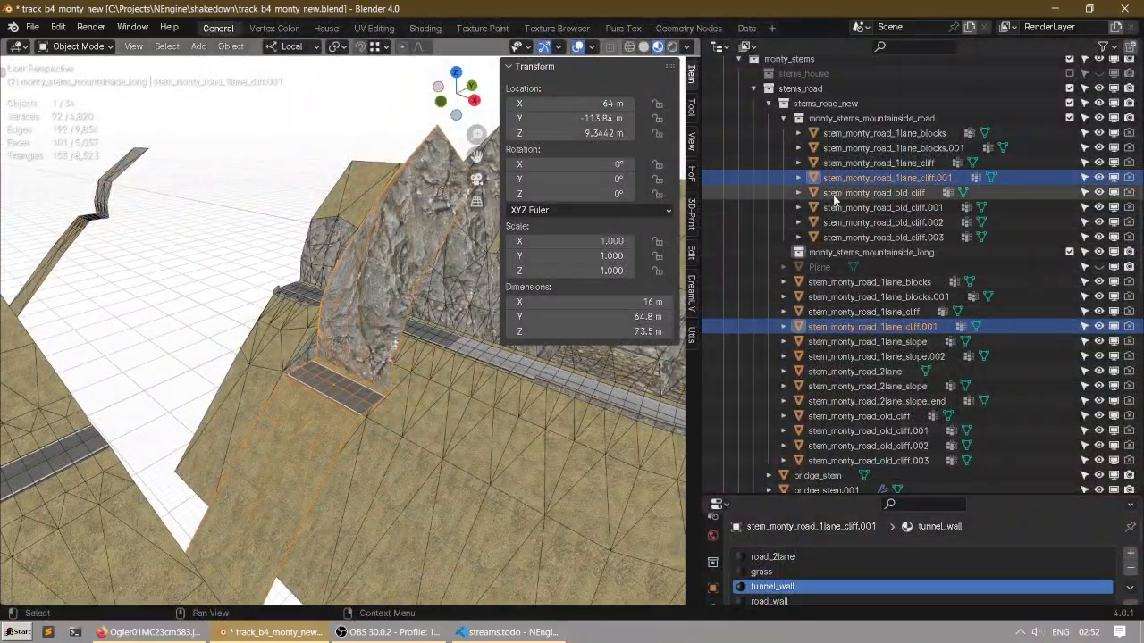
{"action": "left_click", "coordinate": [853, 177]}
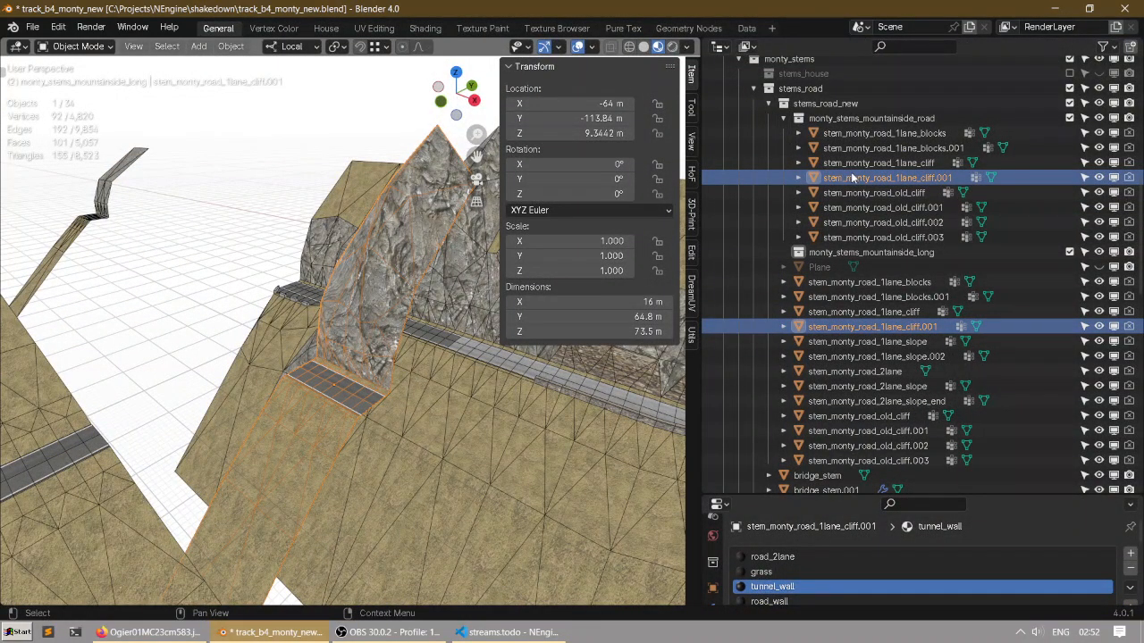
{"action": "key", "text": "ctrl+space"}
{"action": "middle_click_drag", "start_coordinate": [420, 344], "coordinate": [613, 339]}
{"action": "key", "text": "ctrl+space"}
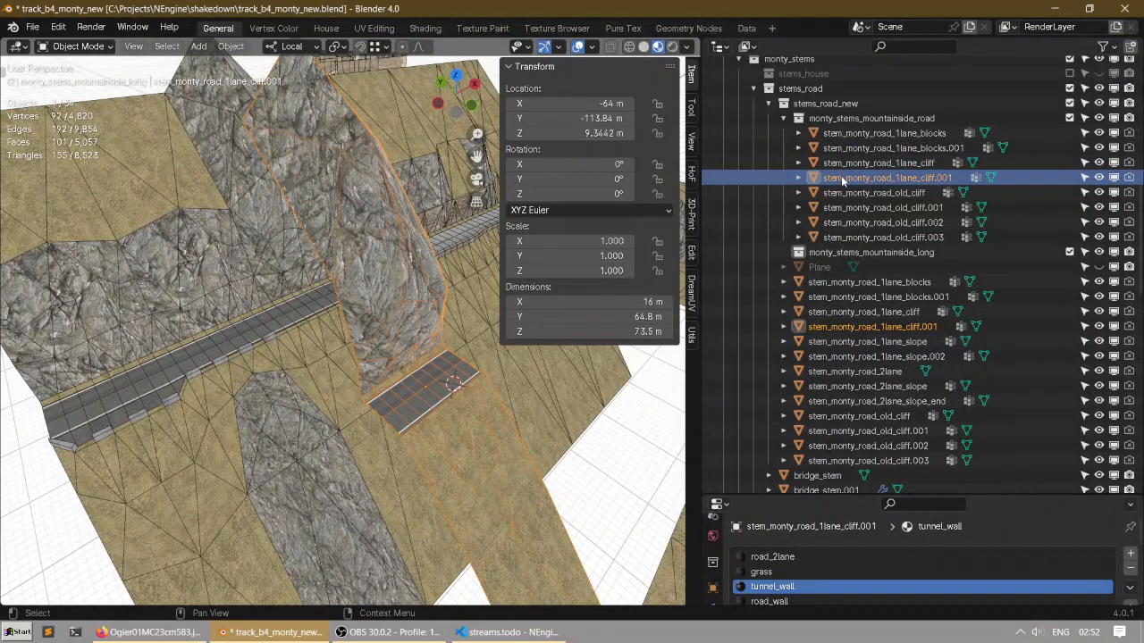
{"action": "right_click", "coordinate": [841, 178]}
{"action": "left_click", "coordinate": [786, 176]}
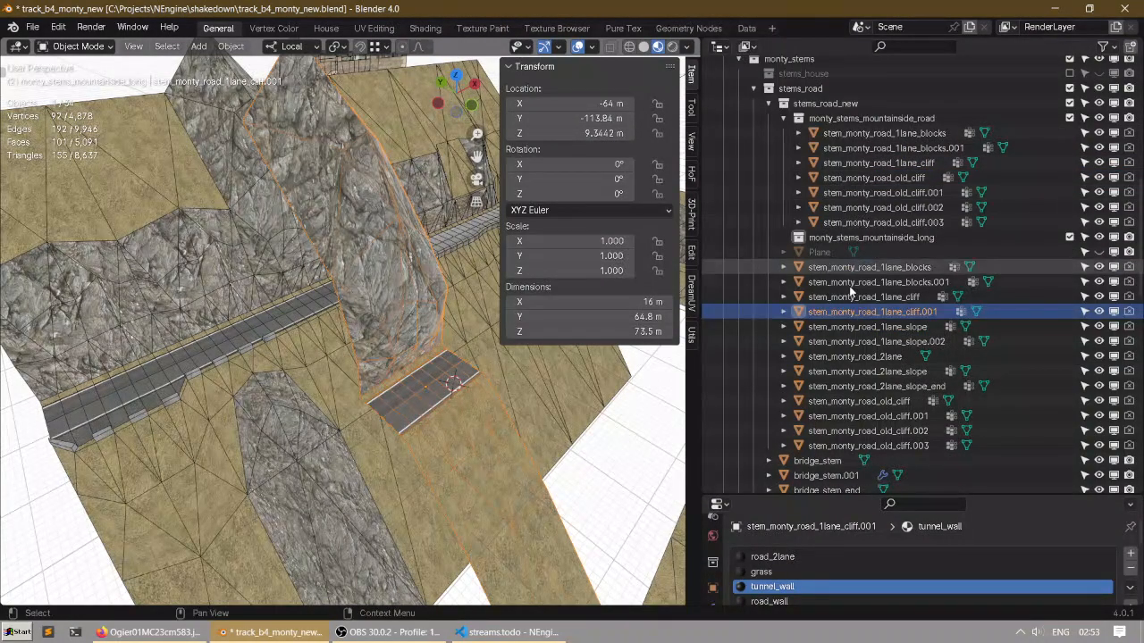
{"action": "middle_click_drag", "start_coordinate": [384, 360], "coordinate": [340, 371]}
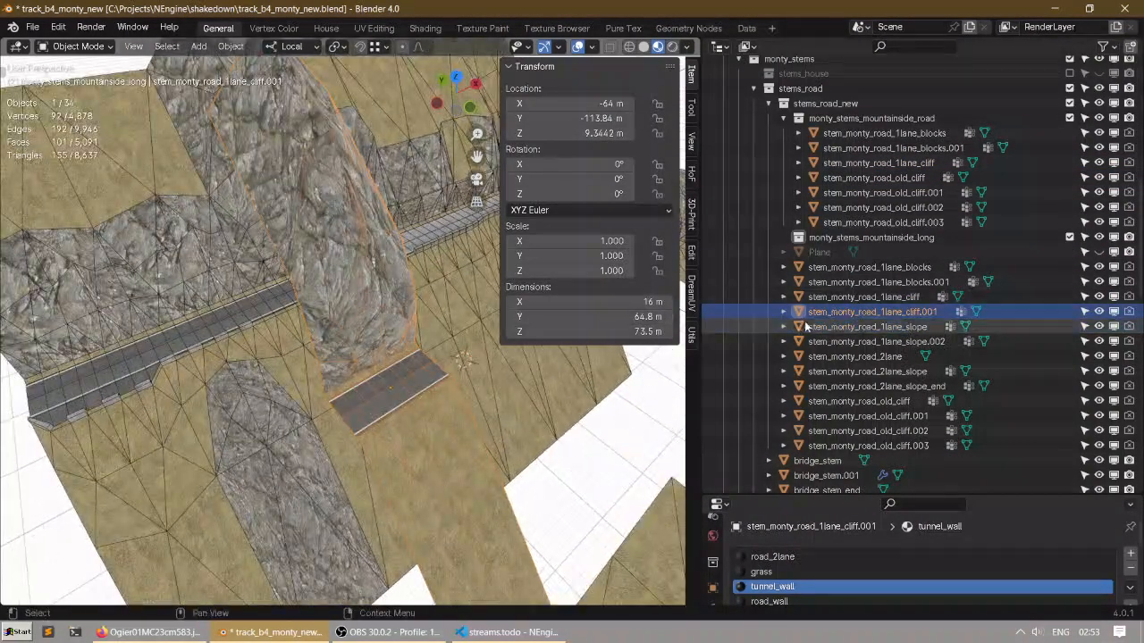
{"action": "left_click_drag", "start_coordinate": [834, 312], "coordinate": [850, 238]}
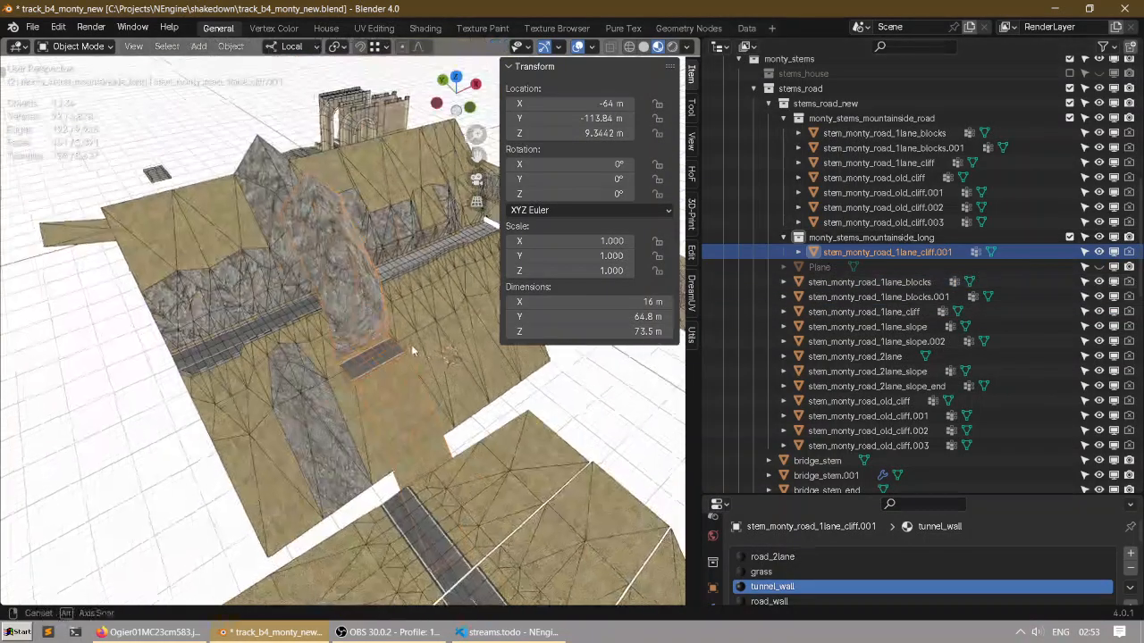
Step: Edit the cliff copy's mesh and delete vertices from the middle of its tall rock face
{"action": "key", "text": "ctrl+space"}
{"action": "middle_click_drag", "start_coordinate": [404, 340], "coordinate": [560, 311]}
{"action": "key", "text": "Tab"}
{"action": "right_click", "coordinate": [539, 242]}
{"action": "key", "text": "ctrl+KP_Add"}
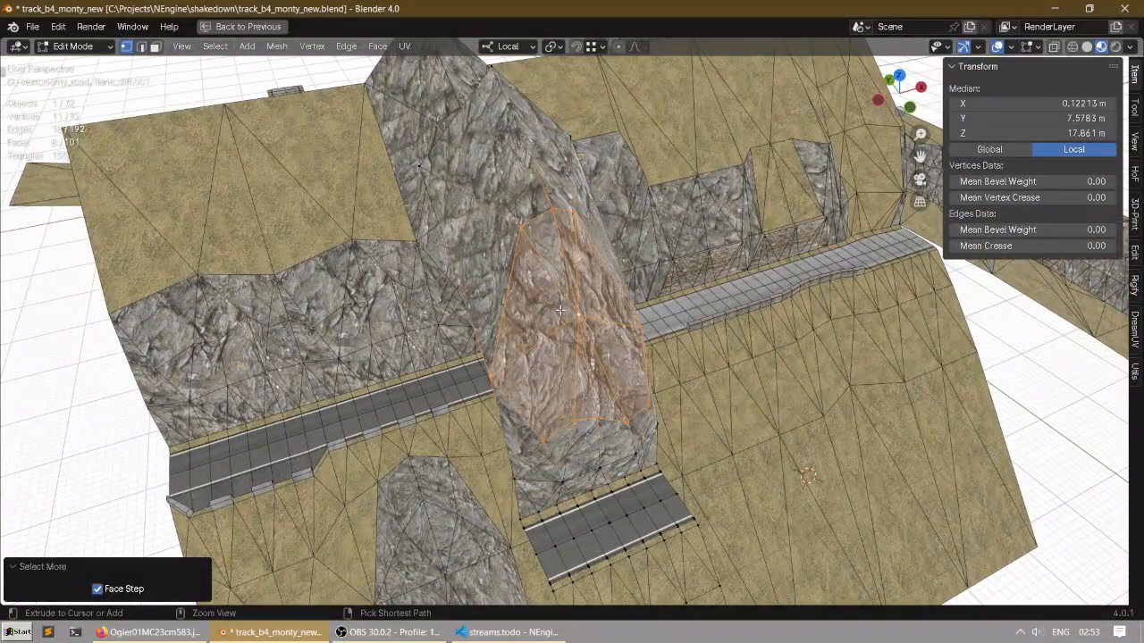
{"action": "right_click", "coordinate": [589, 313]}
{"action": "key", "text": "x"}
{"action": "left_click", "coordinate": [540, 229]}
Step: Delete further vertices of the cliff copy's upper rock face, leaving only a low rock band above the road
{"action": "middle_click_drag", "start_coordinate": [541, 230], "coordinate": [478, 85]}
{"action": "left_click_drag", "start_coordinate": [562, 227], "coordinate": [559, 227]}
{"action": "key", "text": "x"}
{"action": "left_click", "coordinate": [551, 227]}
{"action": "middle_click_drag", "start_coordinate": [551, 227], "coordinate": [524, 225]}
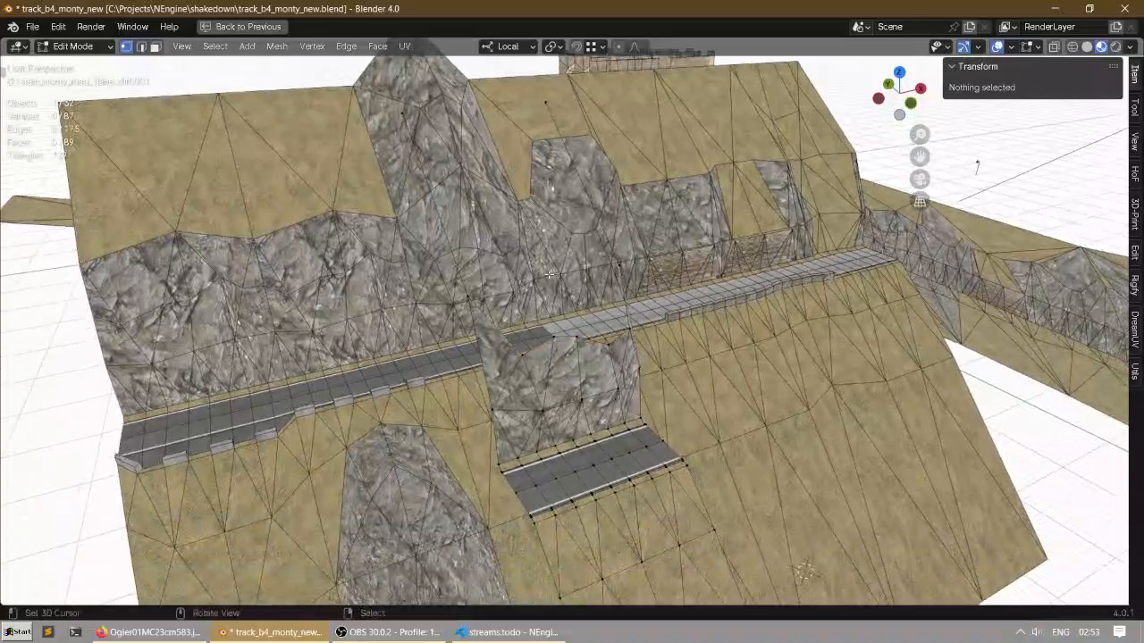
Step: Delete the four vertices along the ragged top edge of the remaining rock band
{"action": "middle_click_drag", "start_coordinate": [451, 353], "coordinate": [438, 306]}
{"action": "scroll", "coordinate": [437, 306], "scroll_direction": "up", "scroll_amount": 2}
{"action": "left_click_drag", "start_coordinate": [406, 242], "coordinate": [583, 364]}
{"action": "key", "text": "x"}
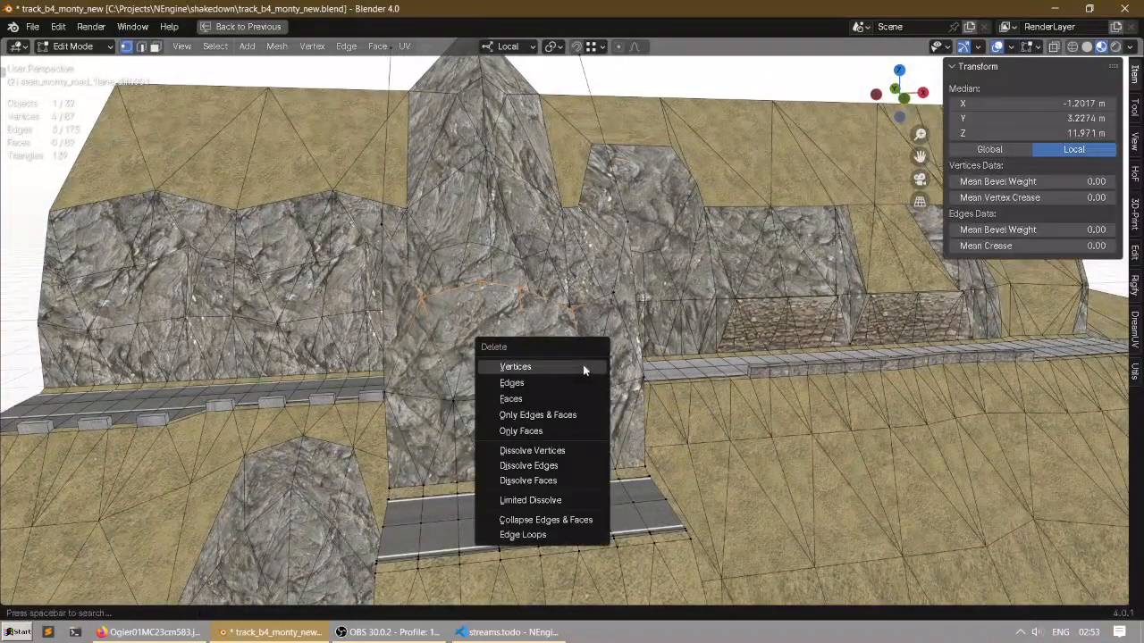
{"action": "left_click", "coordinate": [567, 367]}
Step: Delete the three inner vertices along the top edge of the lowered rock wall beside the road
{"action": "middle_click_drag", "start_coordinate": [567, 366], "coordinate": [382, 278]}
{"action": "scroll", "coordinate": [381, 278], "scroll_direction": "up", "scroll_amount": 3}
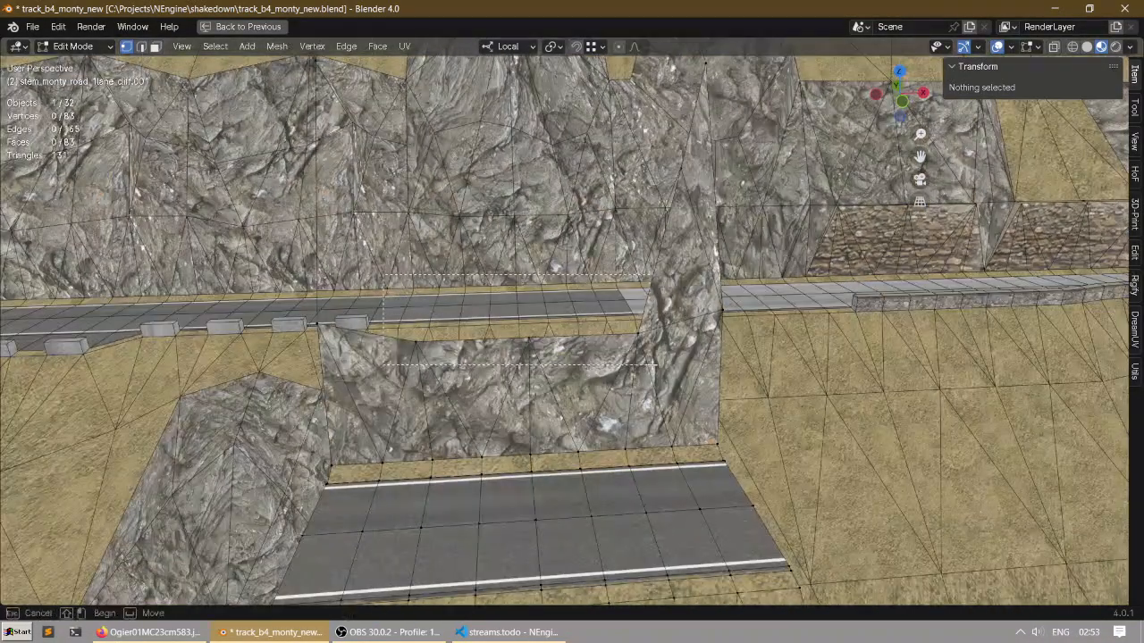
{"action": "left_click_drag", "start_coordinate": [657, 364], "coordinate": [660, 366]}
{"action": "key", "text": "x"}
{"action": "left_click", "coordinate": [613, 277]}
Step: Delete the single leftover vertex sticking up above one end of the rock wall
{"action": "scroll", "coordinate": [613, 279], "scroll_direction": "down", "scroll_amount": 3}
{"action": "middle_click_drag", "start_coordinate": [613, 297], "coordinate": [561, 275]}
{"action": "left_click_drag", "start_coordinate": [599, 189], "coordinate": [598, 191]}
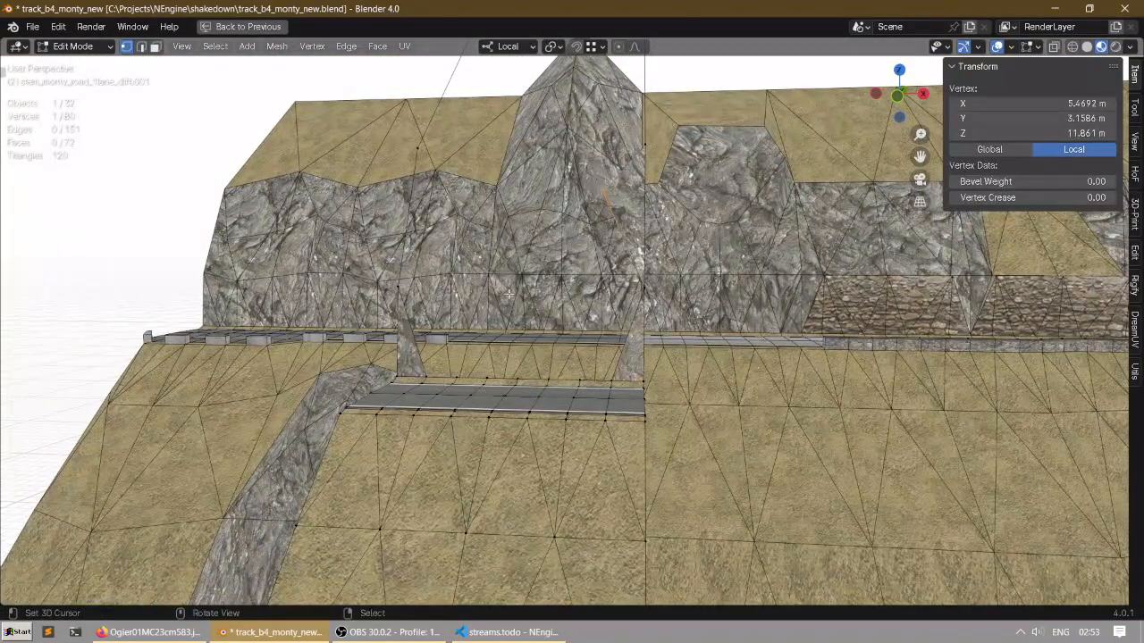
{"action": "key", "text": "x"}
{"action": "left_click", "coordinate": [424, 335]}
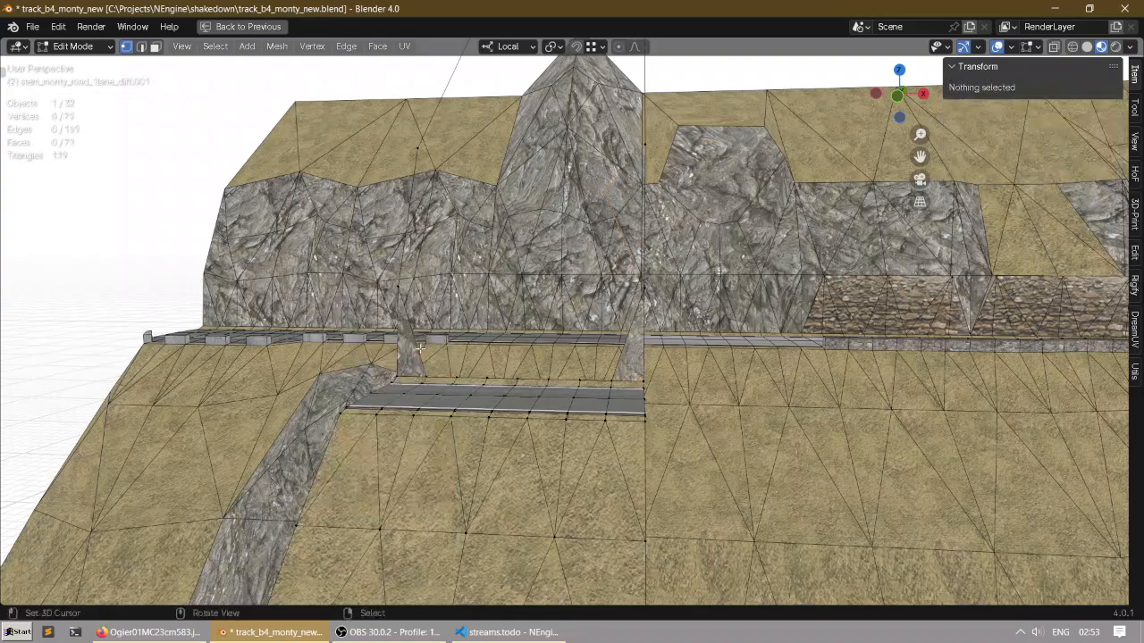
Step: Try to delete the two leftover triangular rock faces at the ends of the roadside wall
{"action": "key", "text": "3"}
{"action": "left_click", "coordinate": [412, 353]}
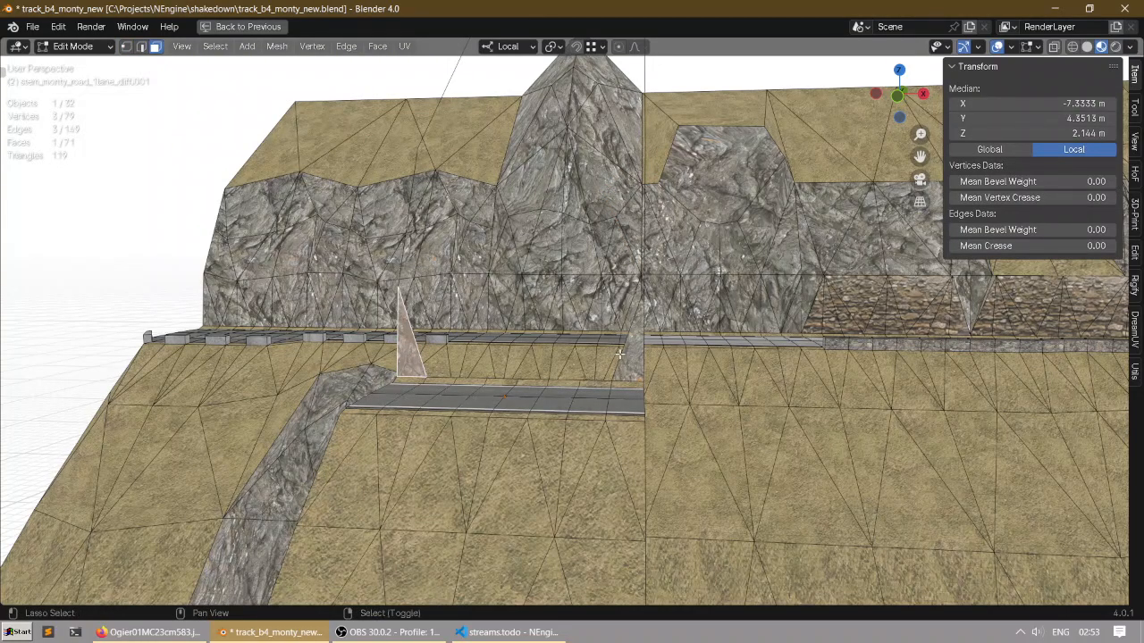
{"action": "key", "text": "x"}
{"action": "left_click", "coordinate": [563, 389]}
{"action": "middle_click_drag", "start_coordinate": [563, 388], "coordinate": [421, 204]}
{"action": "key", "text": "ctrl+z"}
{"action": "key", "text": "ctrl+z"}
Step: Extrude from the leftover rock edges and fill the opening between them with a new face beside the road
{"action": "left_click", "coordinate": [429, 304], "text": "ctrl"}
{"action": "key", "text": "e"}
{"action": "left_click", "coordinate": [601, 336]}
{"action": "middle_click_drag", "start_coordinate": [601, 336], "coordinate": [350, 319]}
{"action": "left_click", "coordinate": [350, 319]}
{"action": "left_click", "coordinate": [691, 357], "text": "shift"}
{"action": "key", "text": "f"}
{"action": "middle_click_drag", "start_coordinate": [692, 358], "coordinate": [516, 310]}
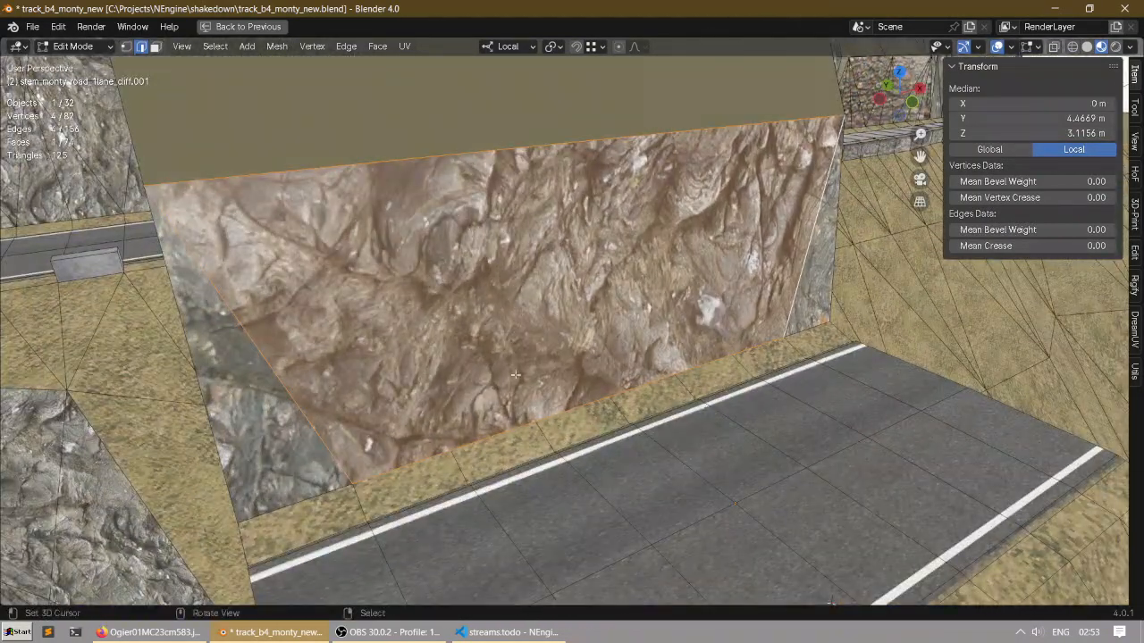
Step: Try to move a vertex on the lower edge of the new rock face, and undo the latest mesh changes
{"action": "key", "text": "1"}
{"action": "right_click", "coordinate": [535, 420]}
{"action": "key", "text": "g"}
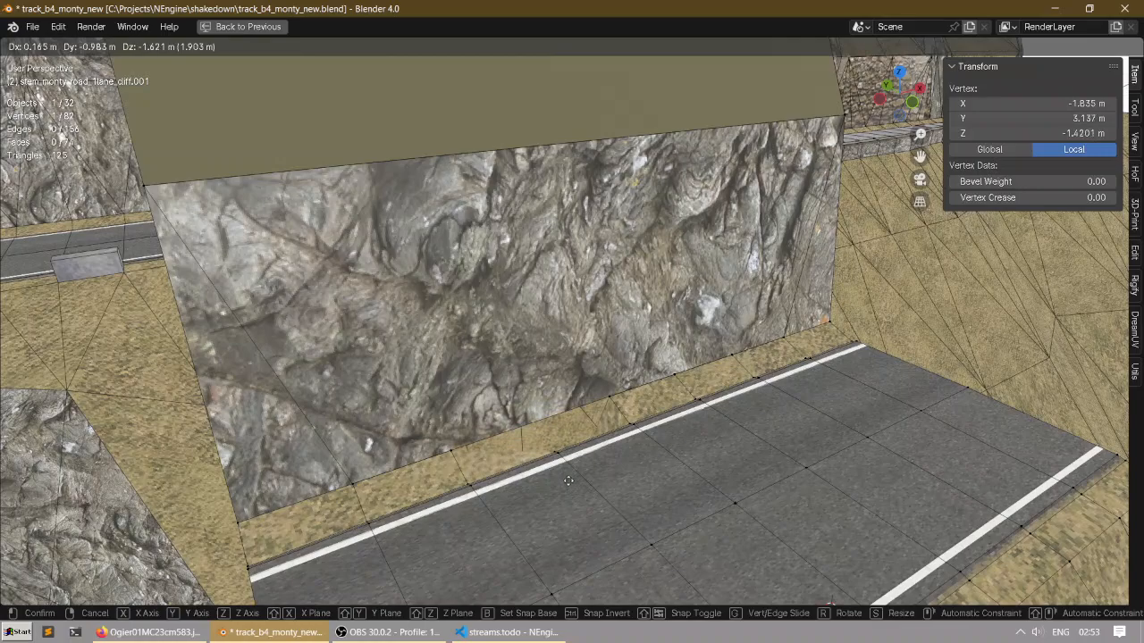
{"action": "right_click", "coordinate": [544, 421]}
{"action": "middle_click_drag", "start_coordinate": [543, 421], "coordinate": [544, 327]}
{"action": "key", "text": "ctrl+z"}
{"action": "key", "text": "ctrl+z"}
{"action": "key", "text": "ctrl+z"}
Step: Clear the mesh selection on the cliff copy and return to Object Mode
{"action": "key", "text": "alt+a"}
{"action": "left_click", "coordinate": [565, 308]}
{"action": "right_click", "coordinate": [555, 307]}
{"action": "key", "text": "ctrl+Tab"}
{"action": "left_click", "coordinate": [428, 336]}
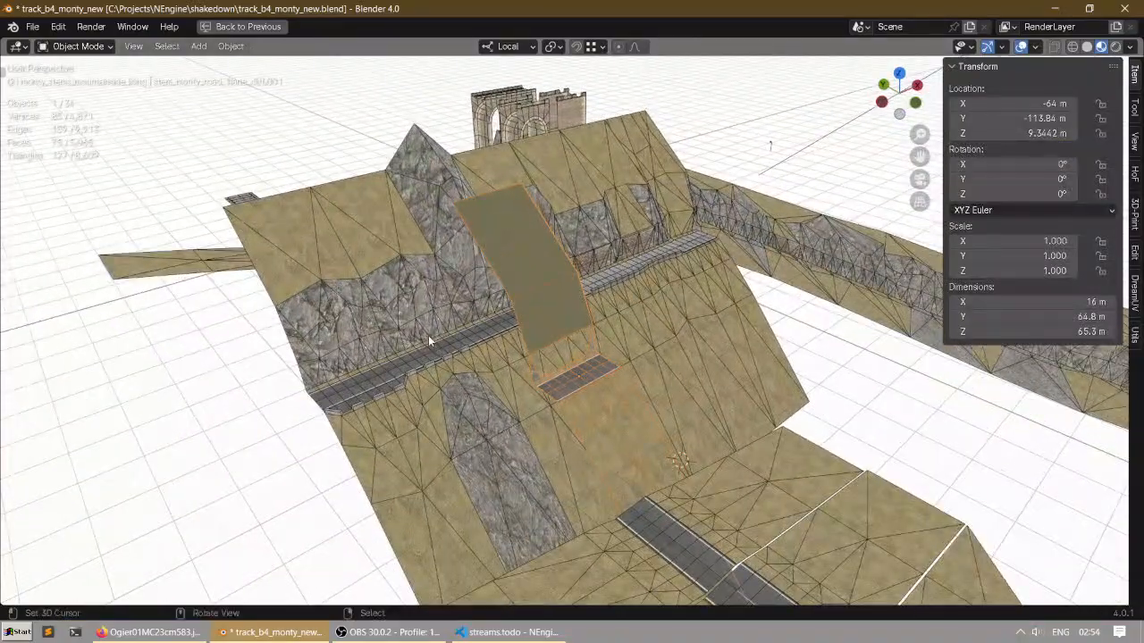
Step: Isolate the cliff copy in a right orthographic view and add a mesh plane
{"action": "key", "text": "KP_Divide"}
{"action": "key", "text": "KP_7"}
{"action": "key", "text": "KP_3"}
{"action": "scroll", "coordinate": [546, 286], "scroll_direction": "up", "scroll_amount": 3}
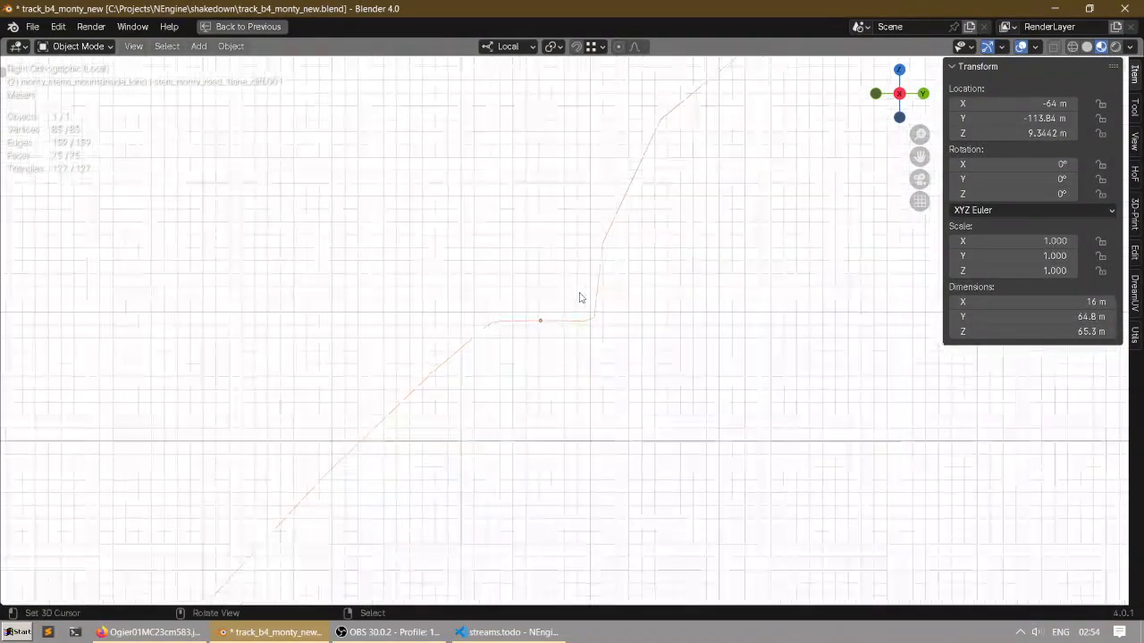
{"action": "scroll", "coordinate": [551, 316], "scroll_direction": "up", "scroll_amount": 4}
{"action": "key", "text": "shift+a"}
{"action": "mouse_move", "coordinate": [516, 316]}
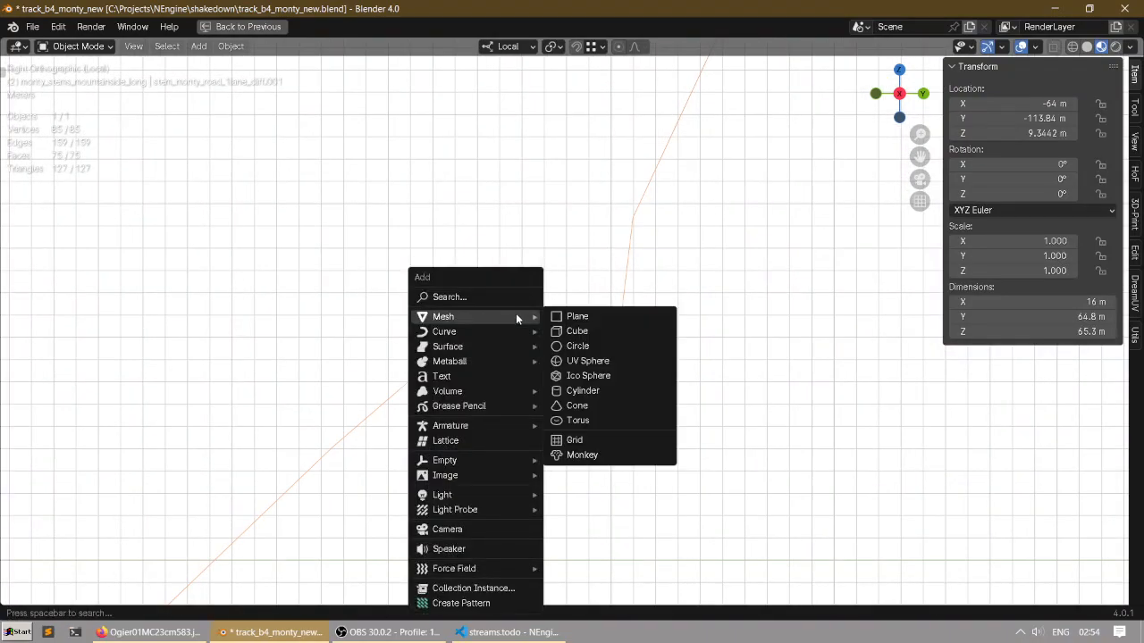
{"action": "left_click", "coordinate": [565, 317]}
Step: Scale the new plane up to about 98 m per side
{"action": "scroll", "coordinate": [566, 316], "scroll_direction": "down", "scroll_amount": 4}
{"action": "key", "text": "s"}
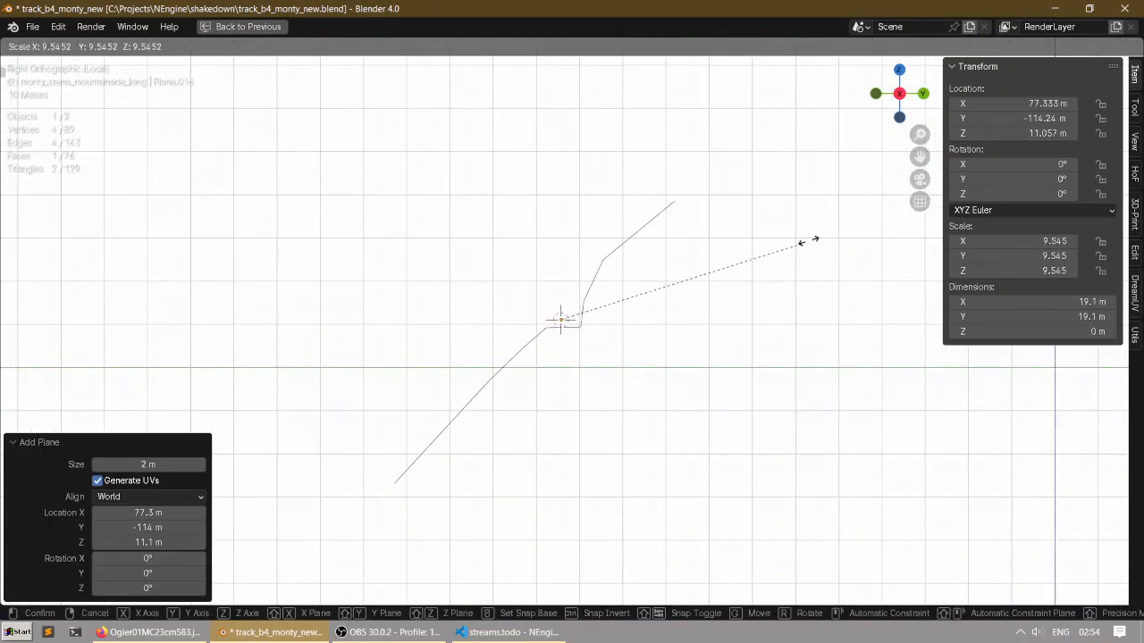
{"action": "left_click", "coordinate": [753, 265]}
{"action": "key", "text": "s"}
{"action": "left_click", "coordinate": [2, 226]}
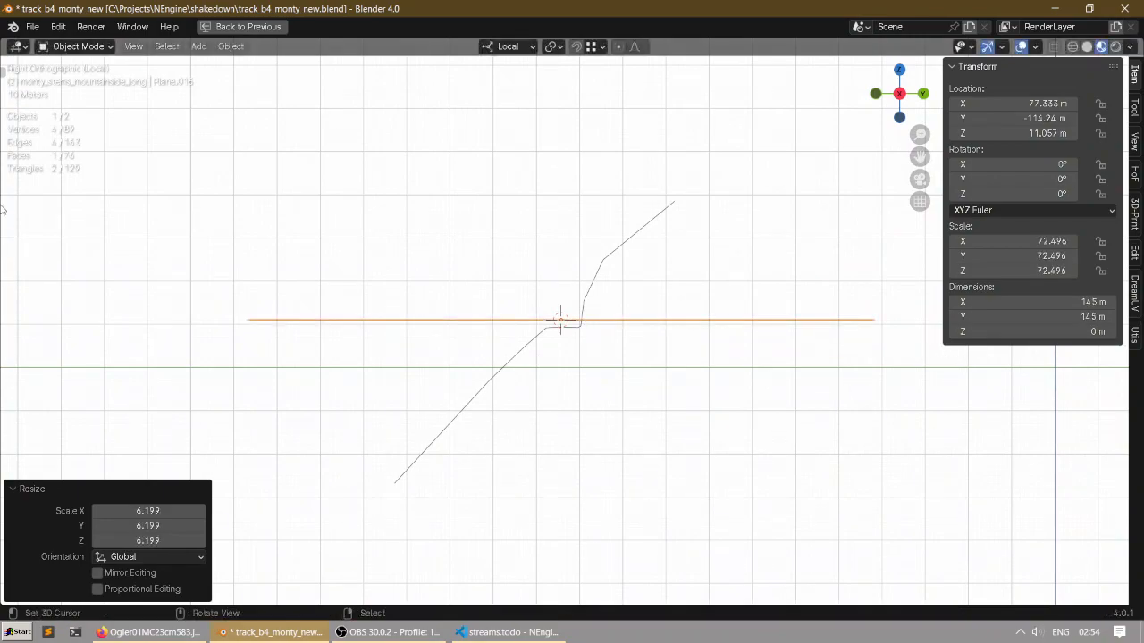
{"action": "key", "text": "s"}
{"action": "left_click", "coordinate": [207, 214]}
Step: Rotate the plane to about 44.6° around X so it follows the slope of the cliff profile
{"action": "key", "text": "r"}
{"action": "left_click", "coordinate": [288, 392]}
{"action": "key", "text": "r"}
{"action": "left_click", "coordinate": [302, 362]}
{"action": "key", "text": "r"}
{"action": "left_click", "coordinate": [307, 372]}
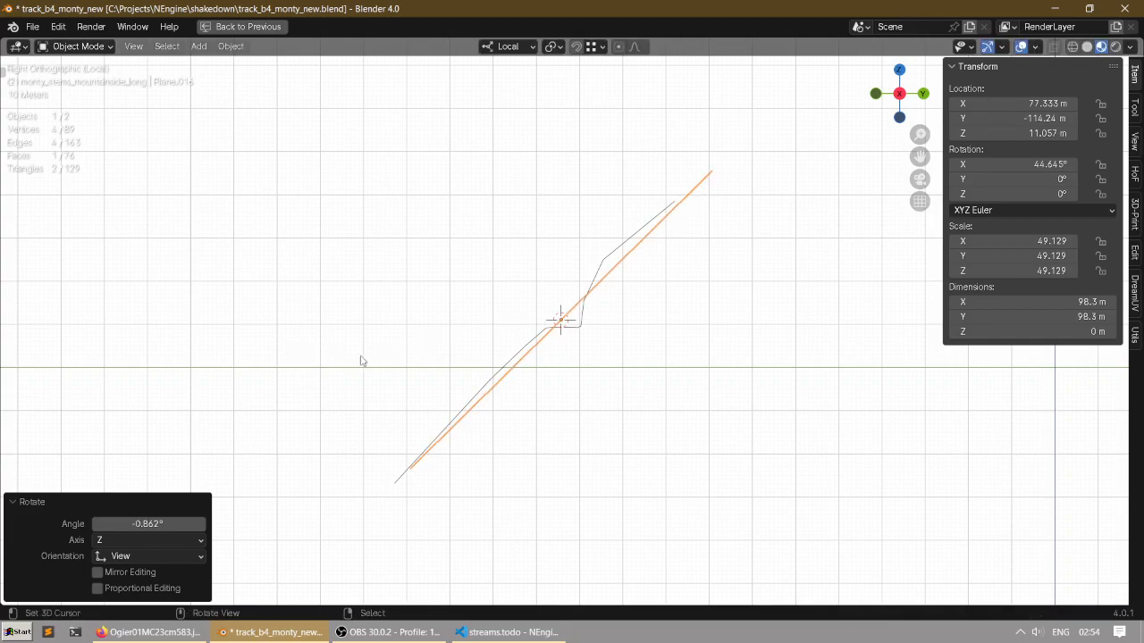
Step: Move the plane onto the middle of the road in the cliff profile, at about Z 9.35 m, and leave the isolated view
{"action": "scroll", "coordinate": [349, 363], "scroll_direction": "up", "scroll_amount": 9}
{"action": "key", "text": "g"}
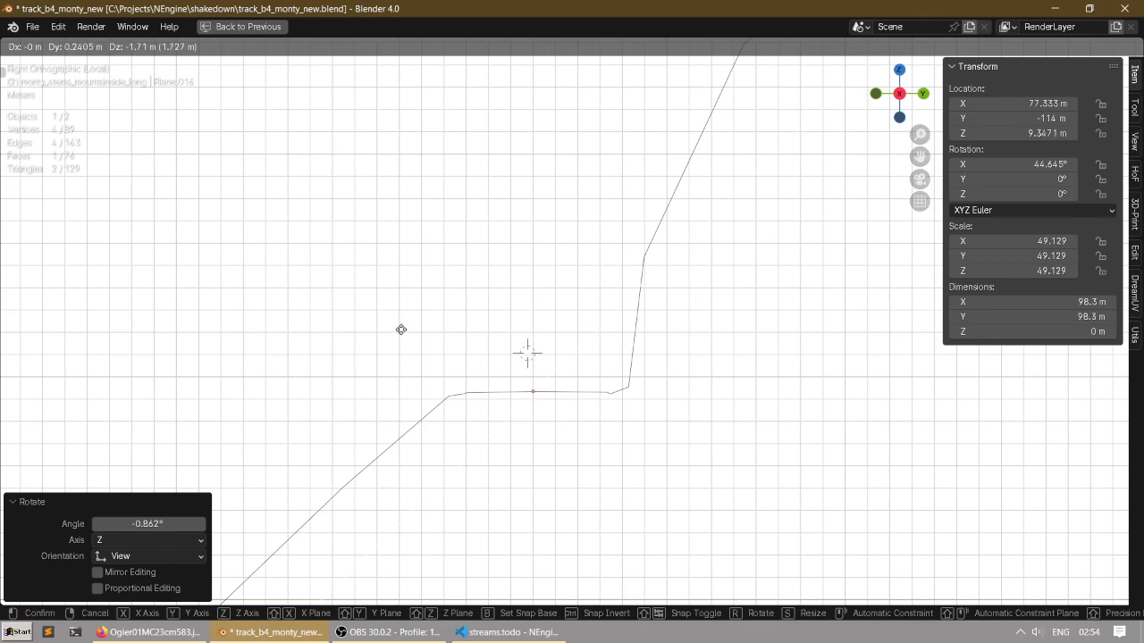
{"action": "left_click", "coordinate": [402, 331]}
{"action": "scroll", "coordinate": [400, 325], "scroll_direction": "down", "scroll_amount": 5}
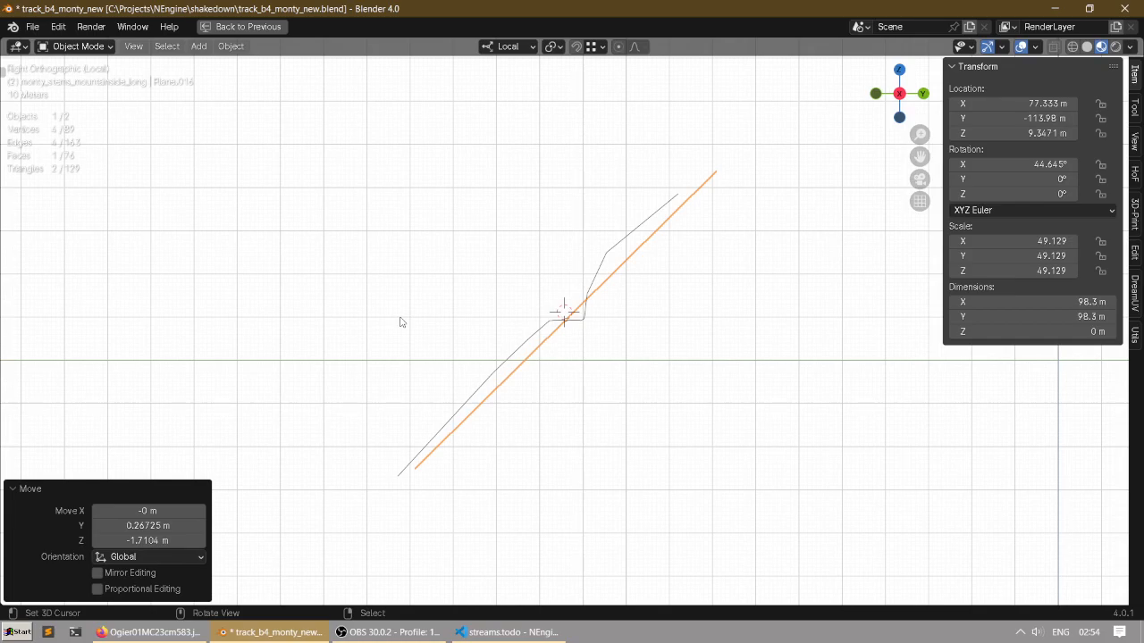
{"action": "mouse_move", "coordinate": [401, 323]}
{"action": "middle_mouse_down"}
{"action": "mouse_move", "coordinate": [455, 289]}
{"action": "mouse_move", "coordinate": [447, 271]}
{"action": "mouse_move", "coordinate": [544, 325]}
{"action": "middle_mouse_up"}
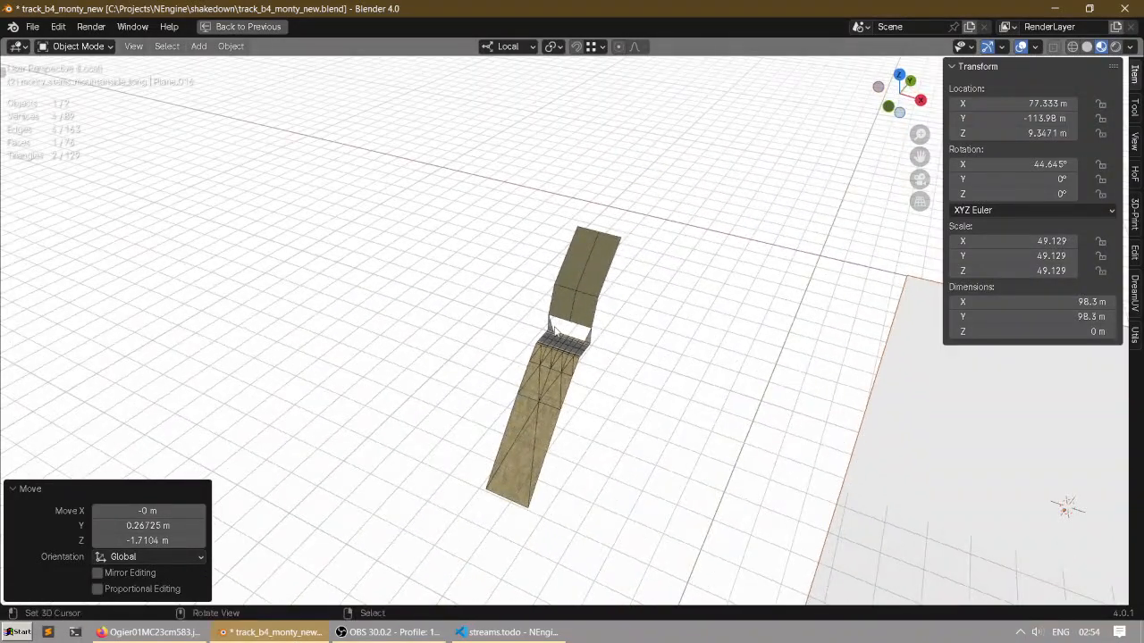
{"action": "key", "text": "KP_Divide"}
{"action": "scroll", "coordinate": [484, 378], "scroll_direction": "down", "scroll_amount": 3}
Step: Try linking Plane.016 into the monty_stems_mountainside_road collection, and undo it
{"action": "key", "text": "ctrl+space"}
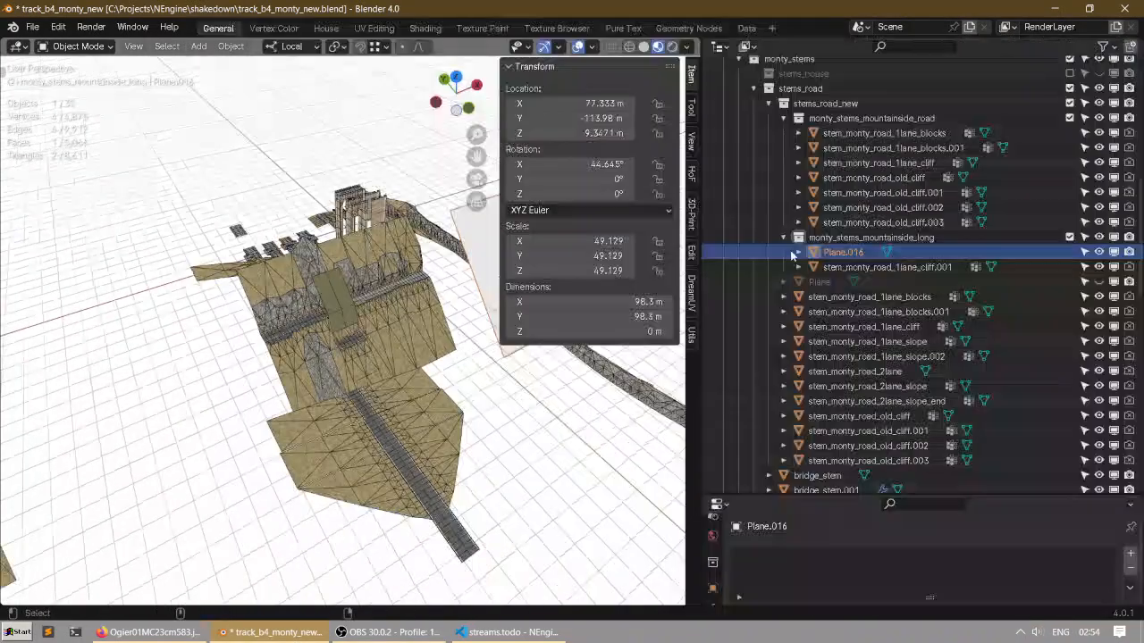
{"action": "middle_click_drag", "start_coordinate": [331, 294], "coordinate": [362, 272]}
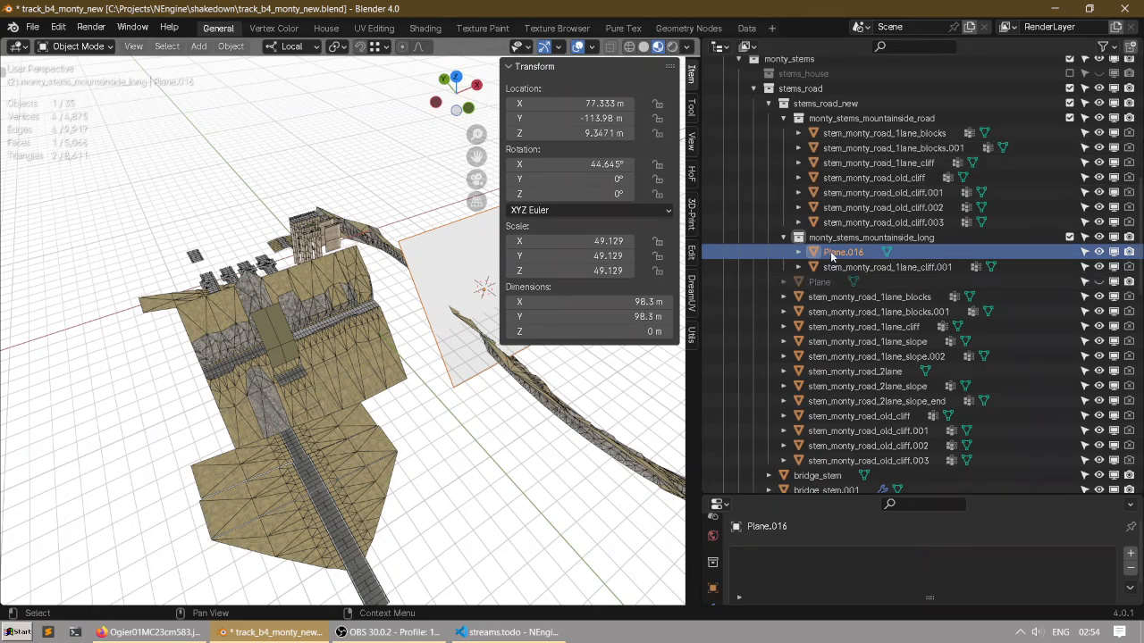
{"action": "left_click_drag", "start_coordinate": [836, 254], "coordinate": [787, 181]}
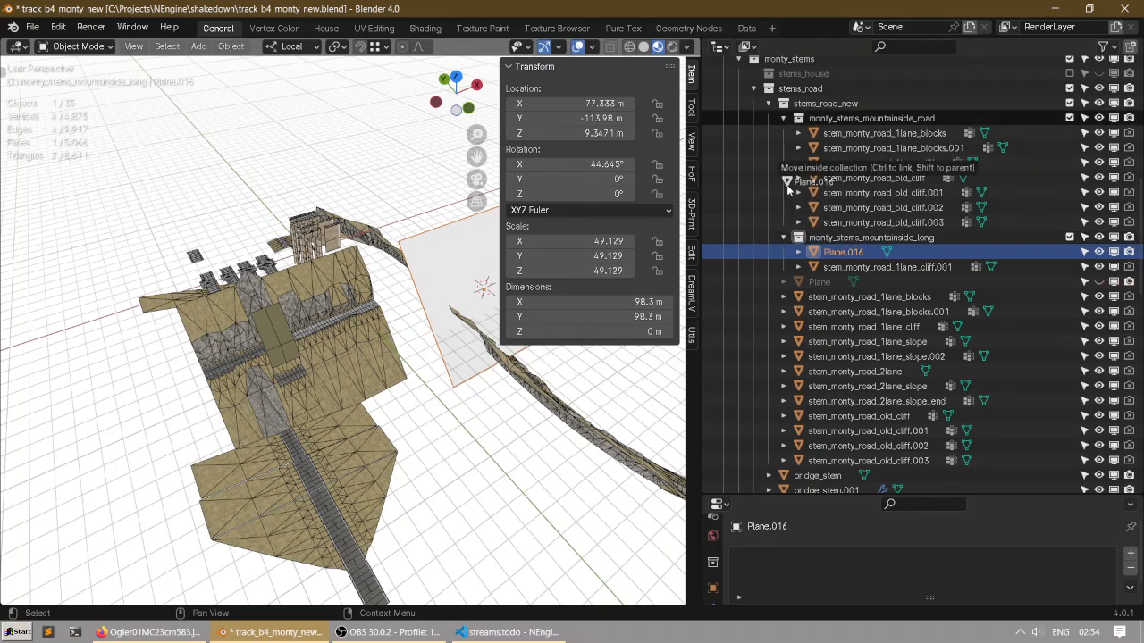
{"action": "left_click_drag", "start_coordinate": [787, 183], "coordinate": [822, 179]}
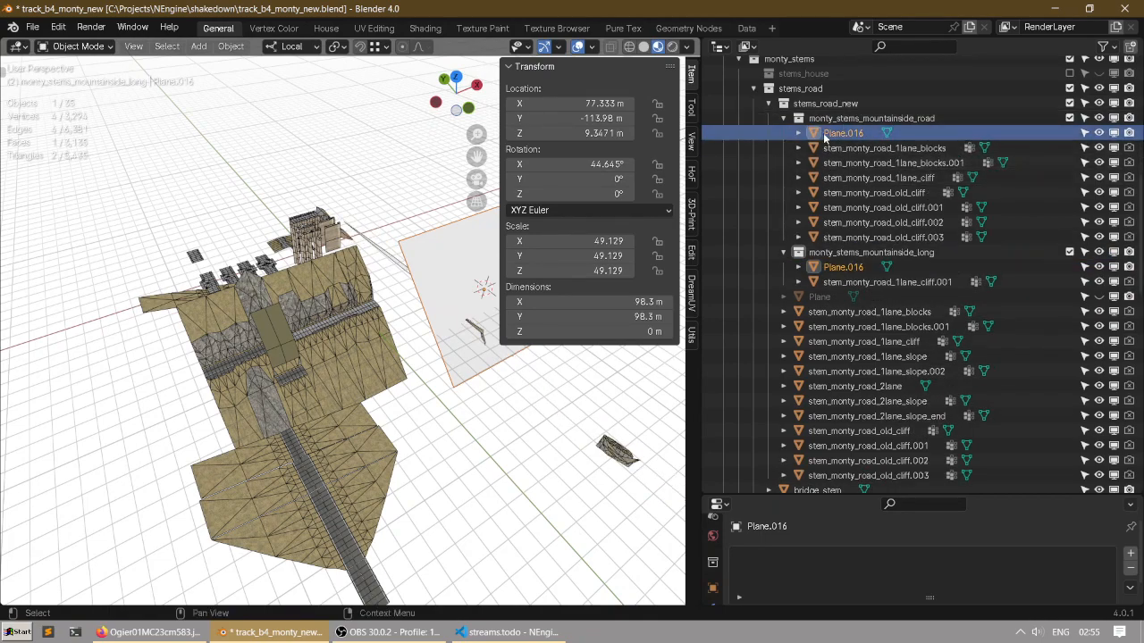
{"action": "key", "text": "ctrl+z"}
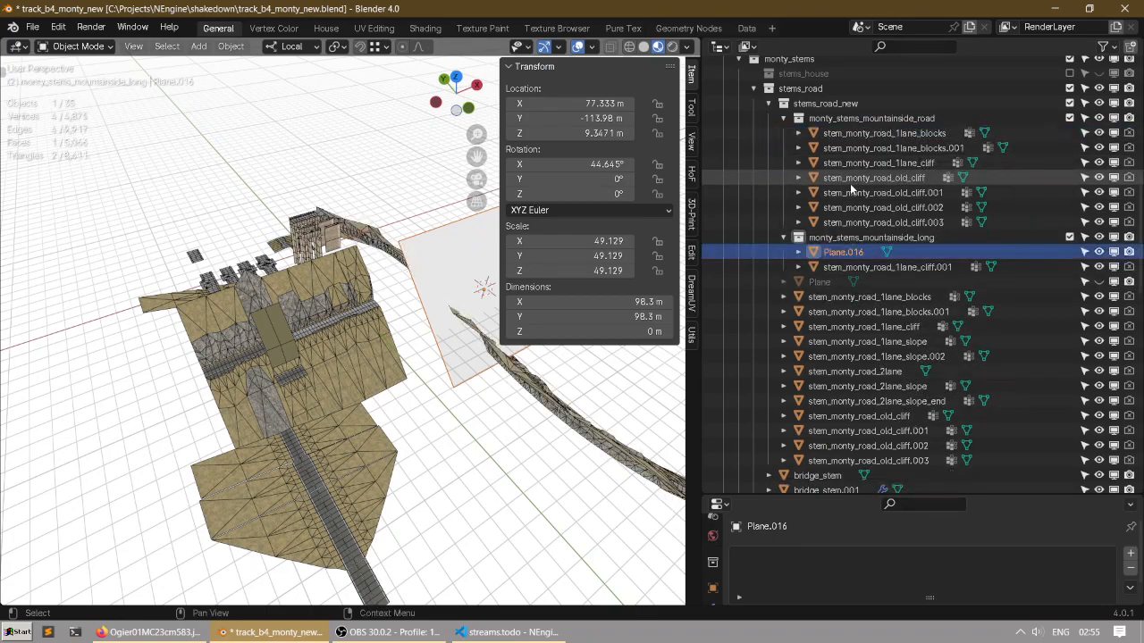
Step: Make a linked duplicate of the cliff copy, offset about 19.5 m in X, -3.8 m in Y and 8.7 m in Z
{"action": "middle_click_drag", "start_coordinate": [498, 289], "coordinate": [456, 282]}
{"action": "scroll", "coordinate": [456, 283], "scroll_direction": "up", "scroll_amount": 1}
{"action": "scroll", "coordinate": [457, 284], "scroll_direction": "down", "scroll_amount": 2}
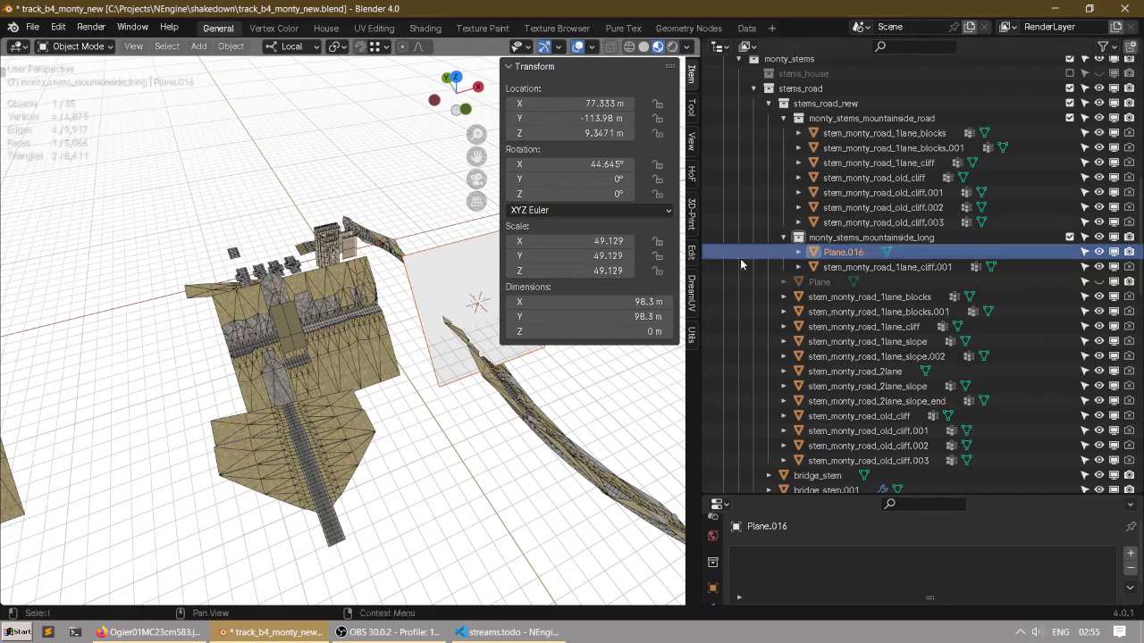
{"action": "middle_click_drag", "start_coordinate": [88, 420], "coordinate": [364, 398]}
{"action": "left_click", "coordinate": [365, 399]}
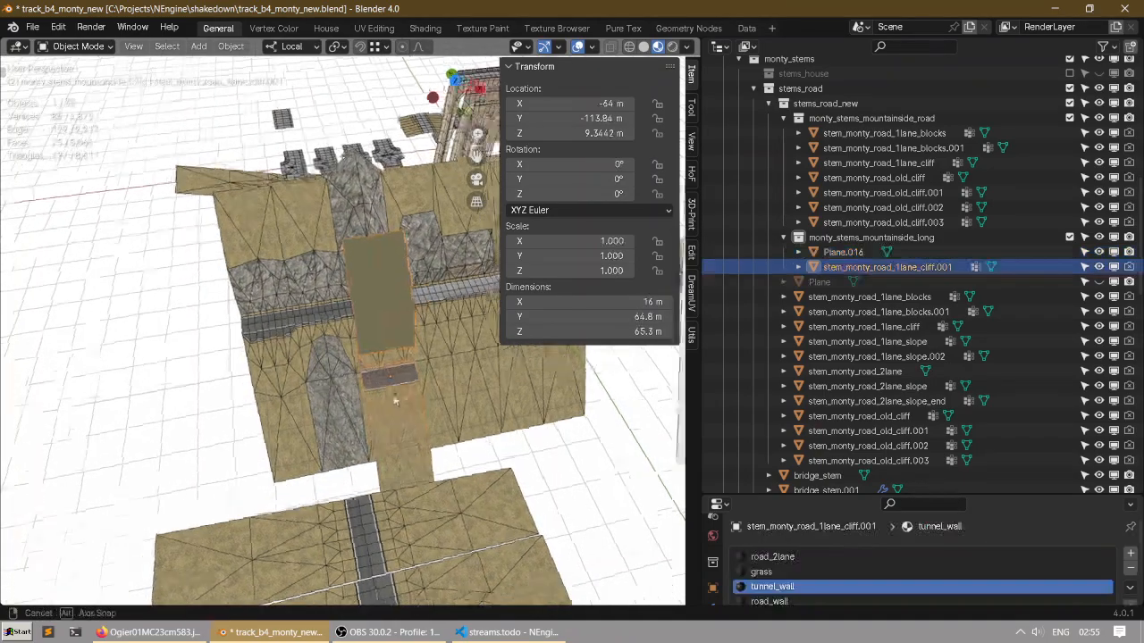
{"action": "scroll", "coordinate": [359, 384], "scroll_direction": "up", "scroll_amount": 5}
{"action": "key", "text": "alt+d"}
{"action": "left_click", "coordinate": [529, 360]}
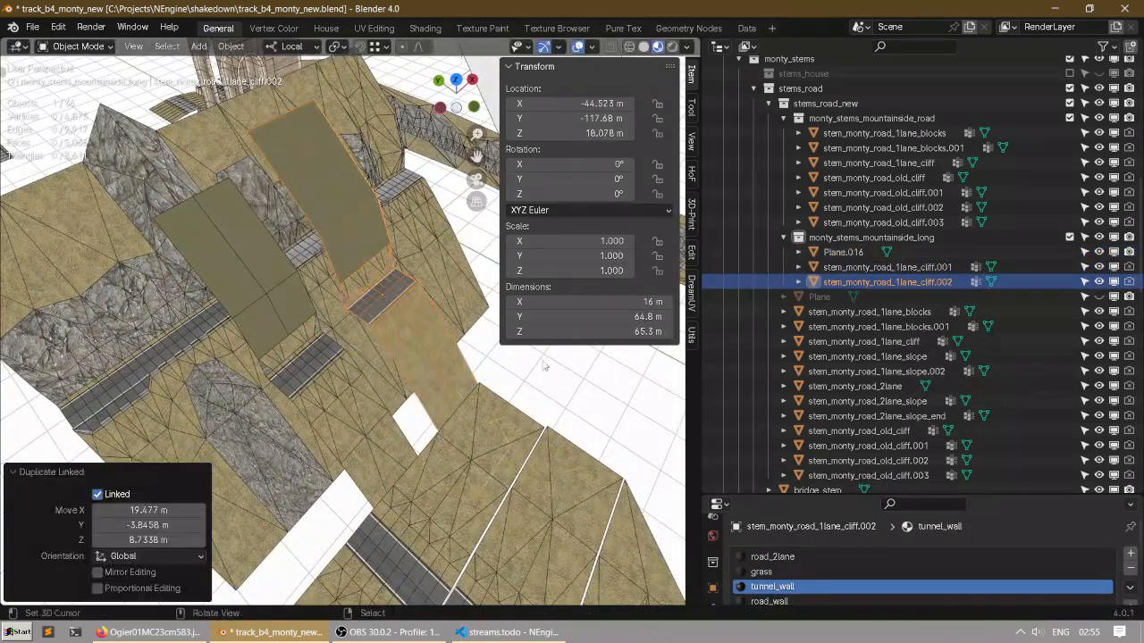
Step: Switch the selection between the cliff copy and its linked duplicate, and delete the duplicate
{"action": "left_click", "coordinate": [894, 268]}
{"action": "scroll", "coordinate": [357, 322], "scroll_direction": "down", "scroll_amount": 3}
{"action": "left_click", "coordinate": [901, 282]}
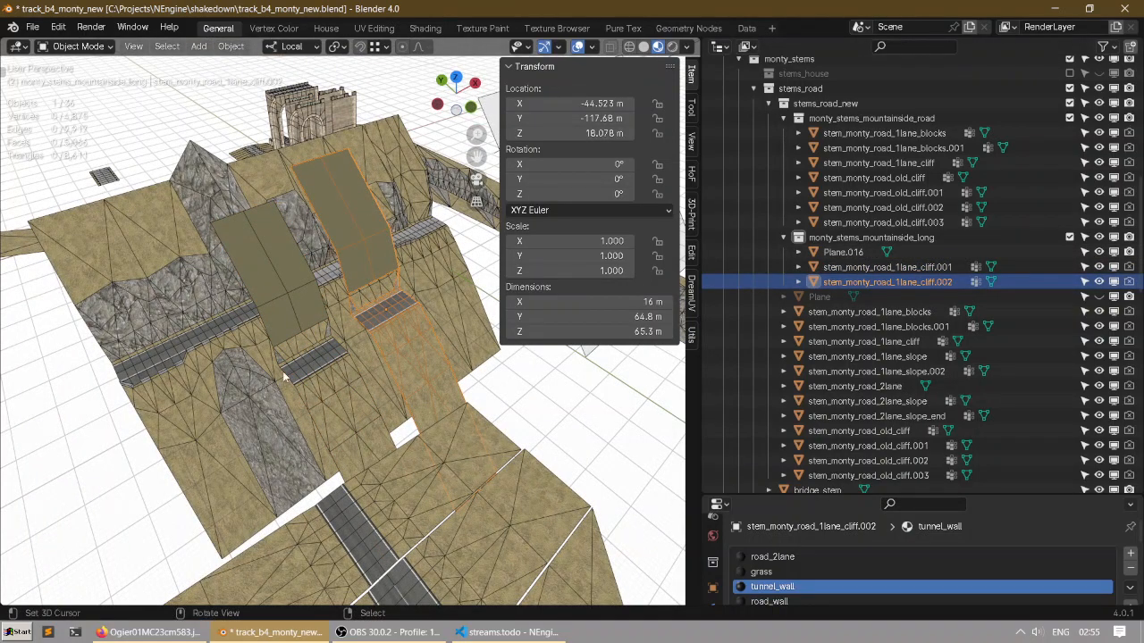
{"action": "left_click", "coordinate": [377, 346]}
{"action": "left_click", "coordinate": [402, 328]}
{"action": "left_click", "coordinate": [404, 347]}
{"action": "left_click", "coordinate": [404, 347]}
{"action": "left_click", "coordinate": [305, 375]}
{"action": "left_click", "coordinate": [392, 318]}
{"action": "key", "text": "x"}
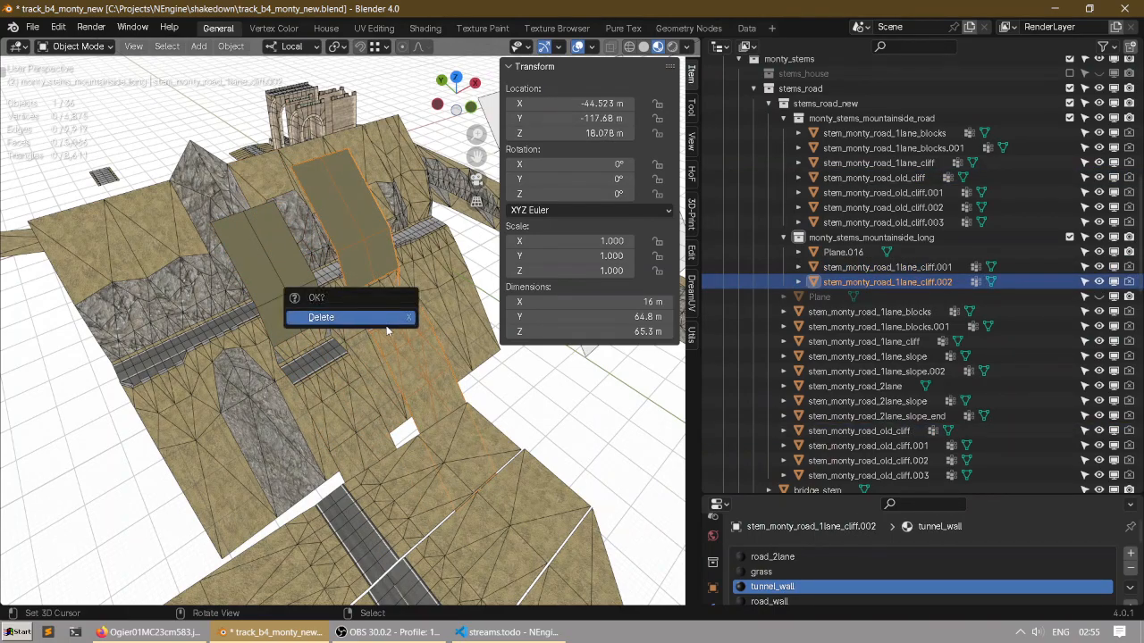
{"action": "left_click", "coordinate": [387, 331]}
Step: Select the original cliff copy together with the sloped plane and isolate both in a right orthographic view
{"action": "left_click", "coordinate": [363, 383]}
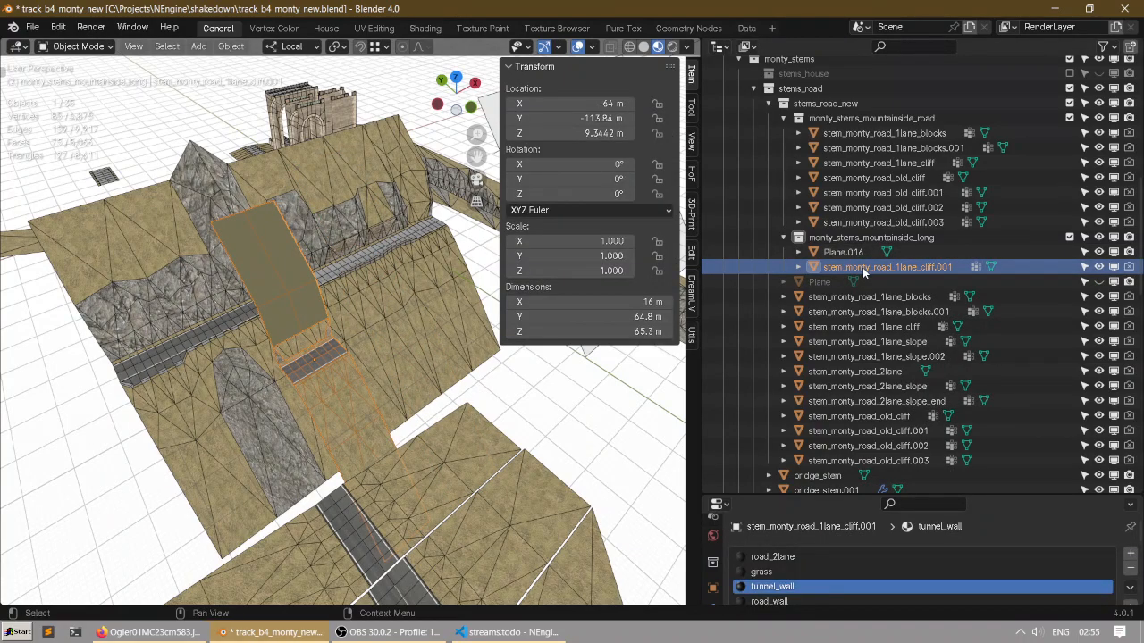
{"action": "middle_click_drag", "start_coordinate": [344, 404], "coordinate": [293, 351]}
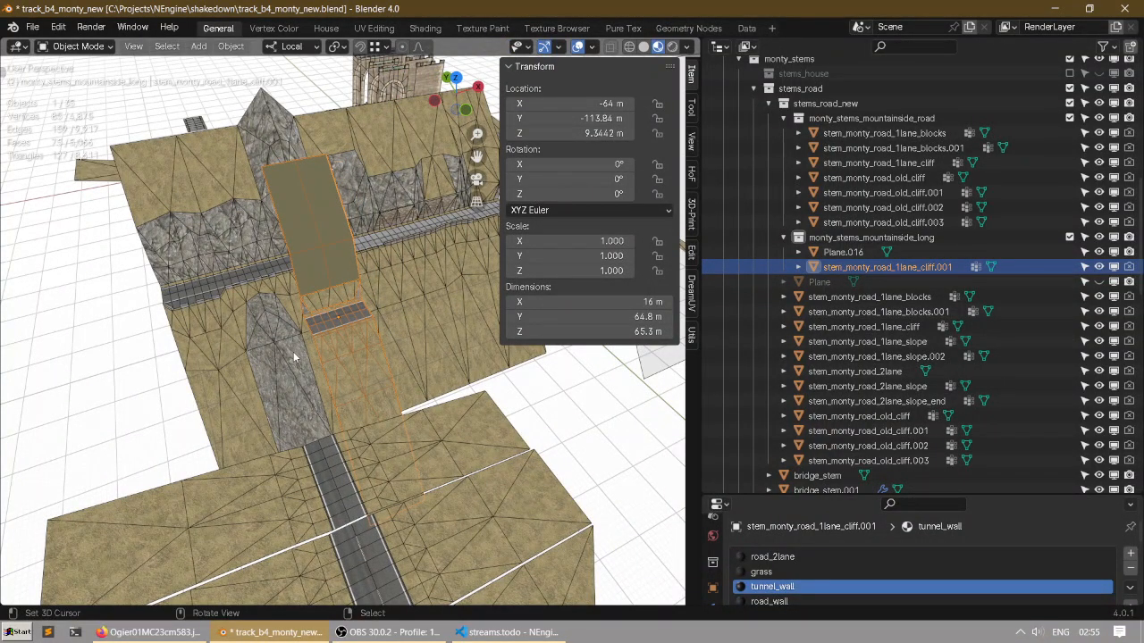
{"action": "middle_click_drag", "start_coordinate": [294, 351], "coordinate": [411, 339]}
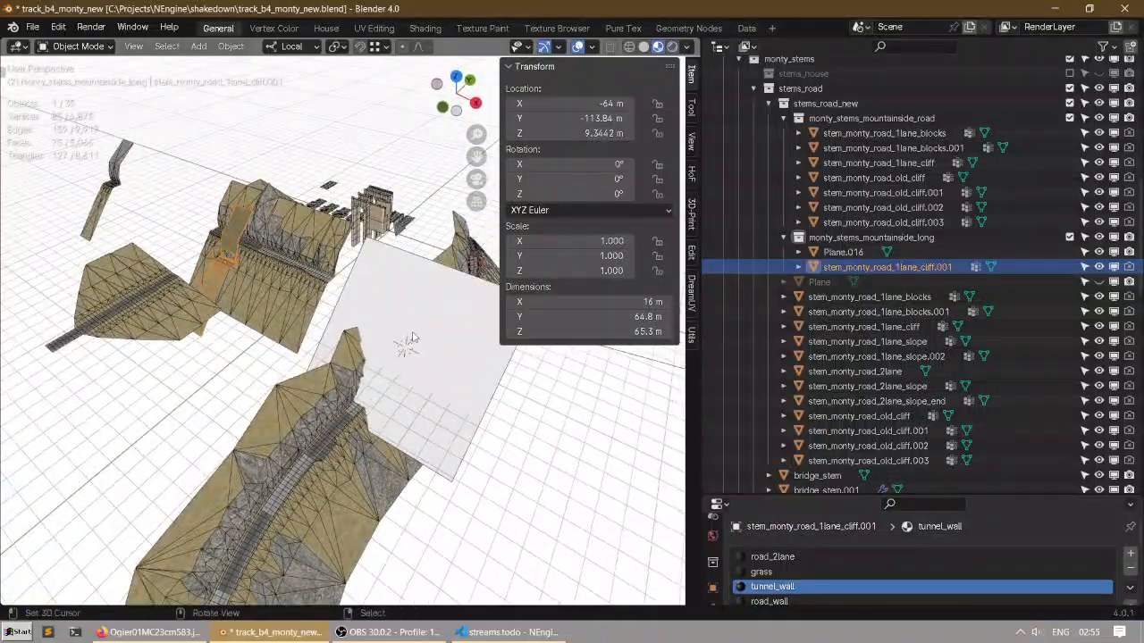
{"action": "left_click", "coordinate": [392, 252]}
{"action": "middle_click_drag", "start_coordinate": [392, 252], "coordinate": [349, 272]}
{"action": "key", "text": "KP_3"}
{"action": "key", "text": "KP_5"}
{"action": "key", "text": "KP_5"}
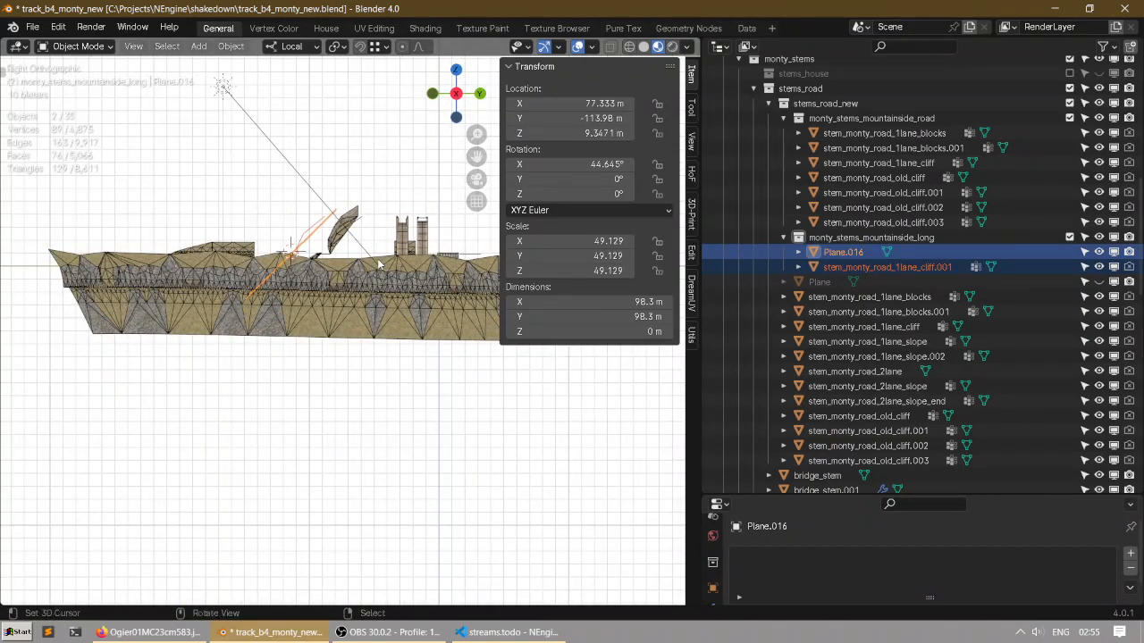
{"action": "scroll", "coordinate": [297, 263], "scroll_direction": "up", "scroll_amount": 3}
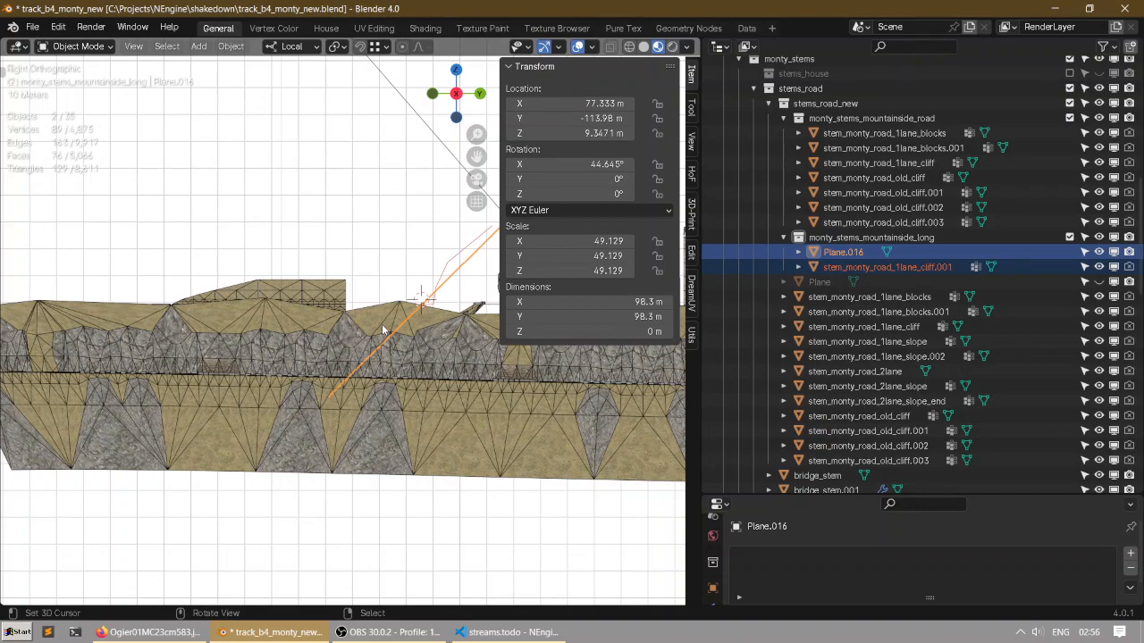
{"action": "key", "text": "KP_Divide"}
{"action": "scroll", "coordinate": [357, 319], "scroll_direction": "up", "scroll_amount": 4}
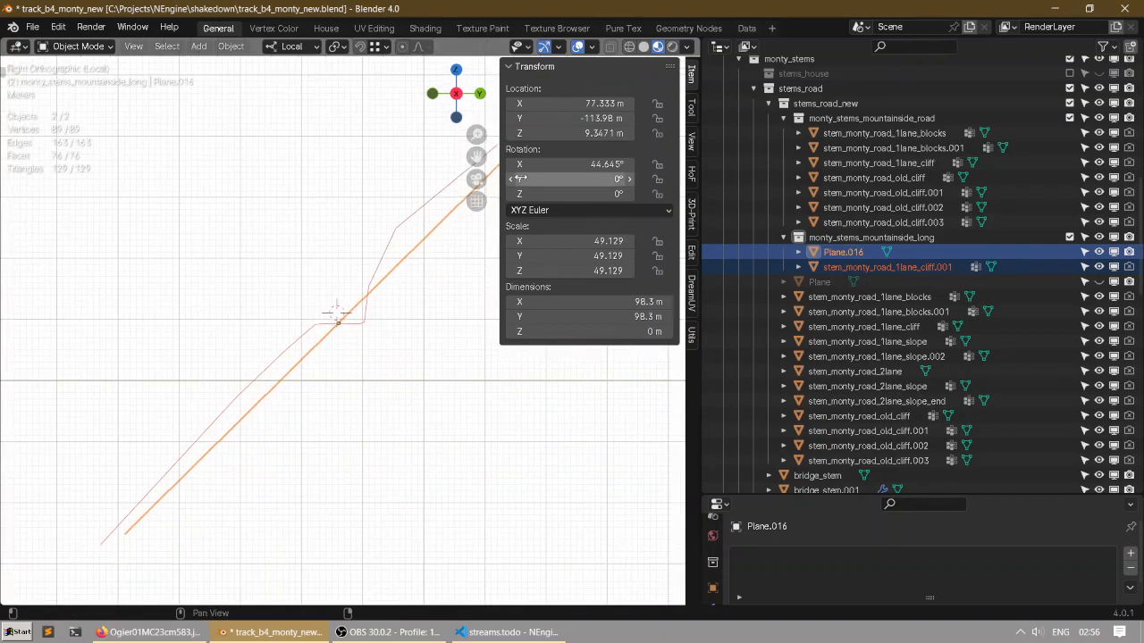
Step: Hide the transform sidebar and rotate only the plane by about -4.4°, correcting it by about 0.46° against the cliff profile
{"action": "key", "text": "n"}
{"action": "scroll", "coordinate": [230, 307], "scroll_direction": "up", "scroll_amount": 1}
{"action": "left_click", "coordinate": [475, 232]}
{"action": "key", "text": "r"}
{"action": "key", "text": "Escape"}
{"action": "key", "text": "r"}
{"action": "left_click", "coordinate": [332, 197]}
{"action": "scroll", "coordinate": [338, 190], "scroll_direction": "up", "scroll_amount": 2}
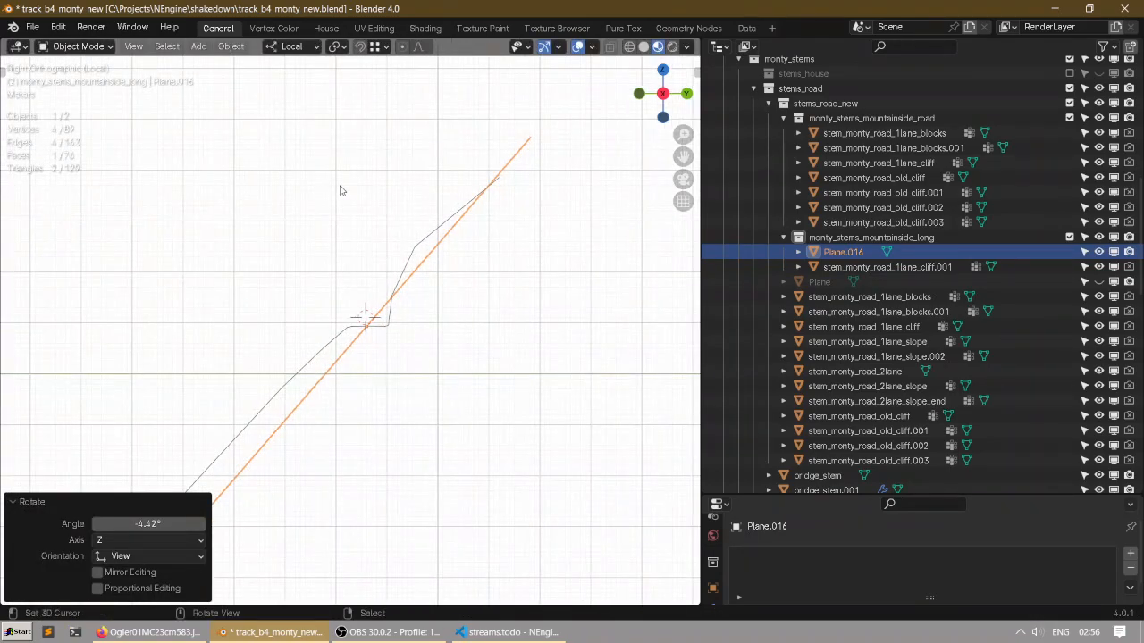
{"action": "scroll", "coordinate": [327, 277], "scroll_direction": "up", "scroll_amount": 3}
{"action": "scroll", "coordinate": [335, 278], "scroll_direction": "down", "scroll_amount": 6}
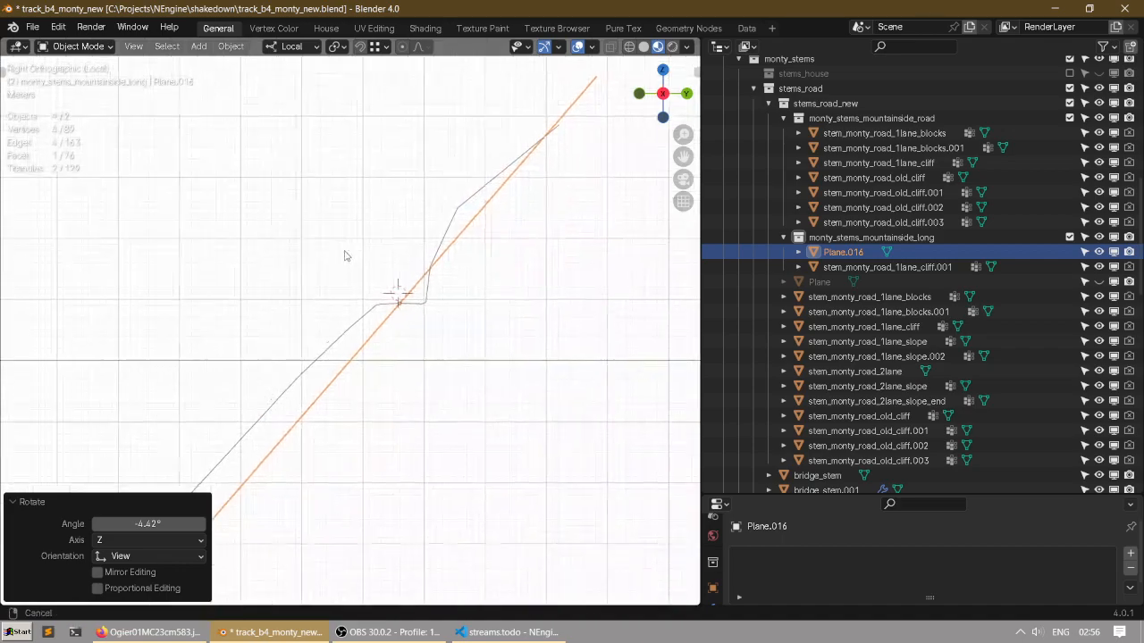
{"action": "key", "text": "r"}
{"action": "key", "text": "Escape"}
{"action": "key", "text": "r"}
{"action": "left_click", "coordinate": [232, 192]}
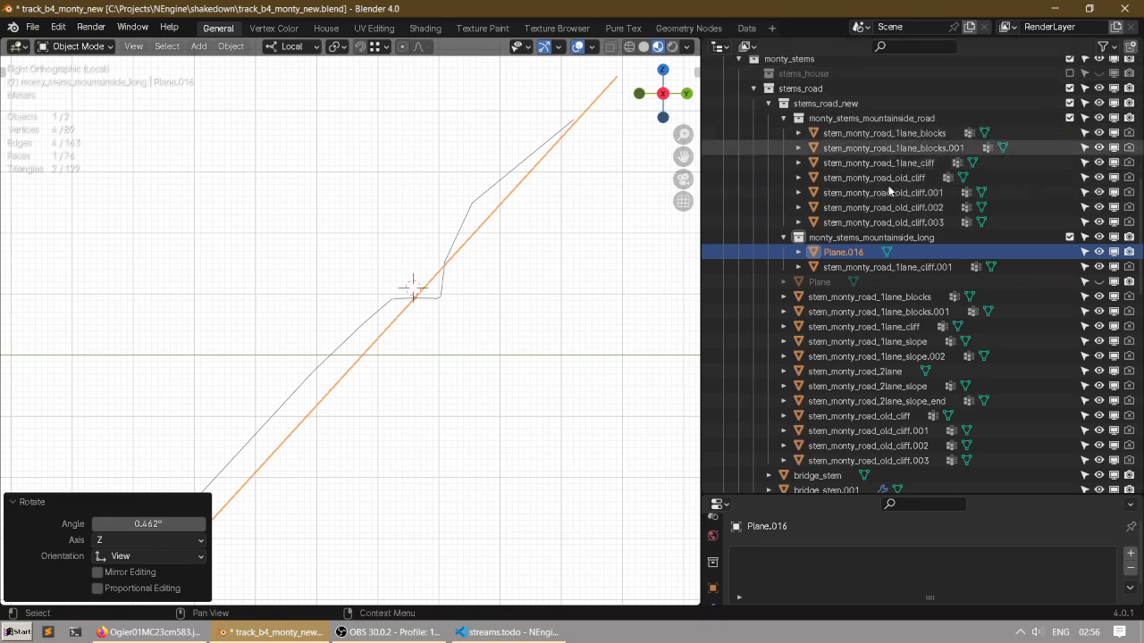
Step: Make the monty_stems_mountainside_road collection active
{"action": "scroll", "coordinate": [380, 229], "scroll_direction": "down", "scroll_amount": 2}
{"action": "scroll", "coordinate": [379, 225], "scroll_direction": "up", "scroll_amount": 2}
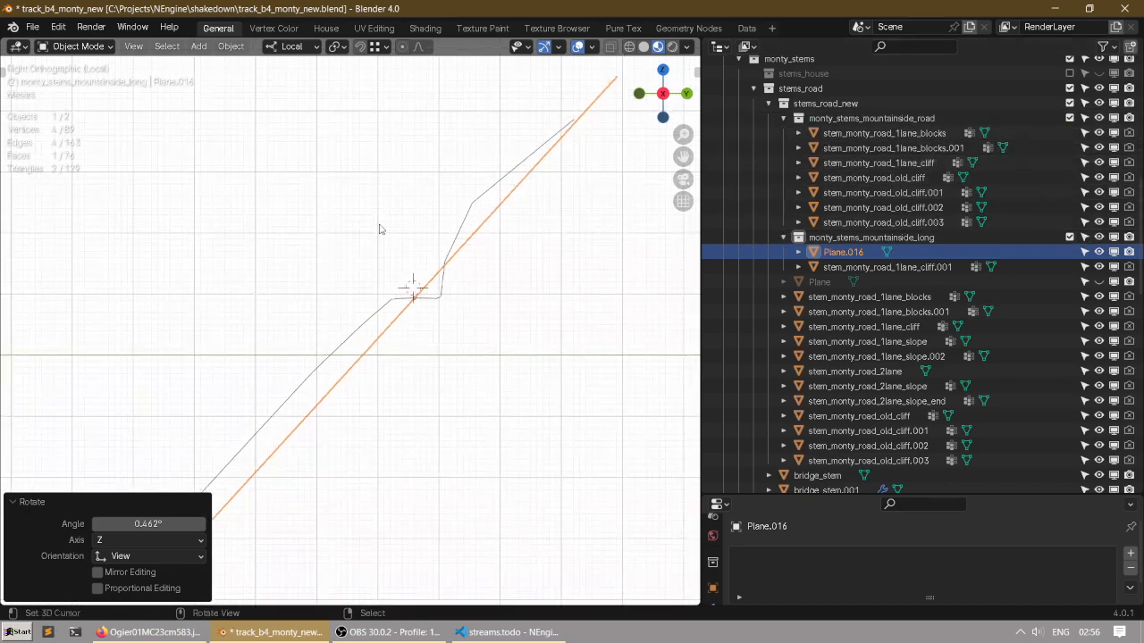
{"action": "left_click", "coordinate": [849, 118]}
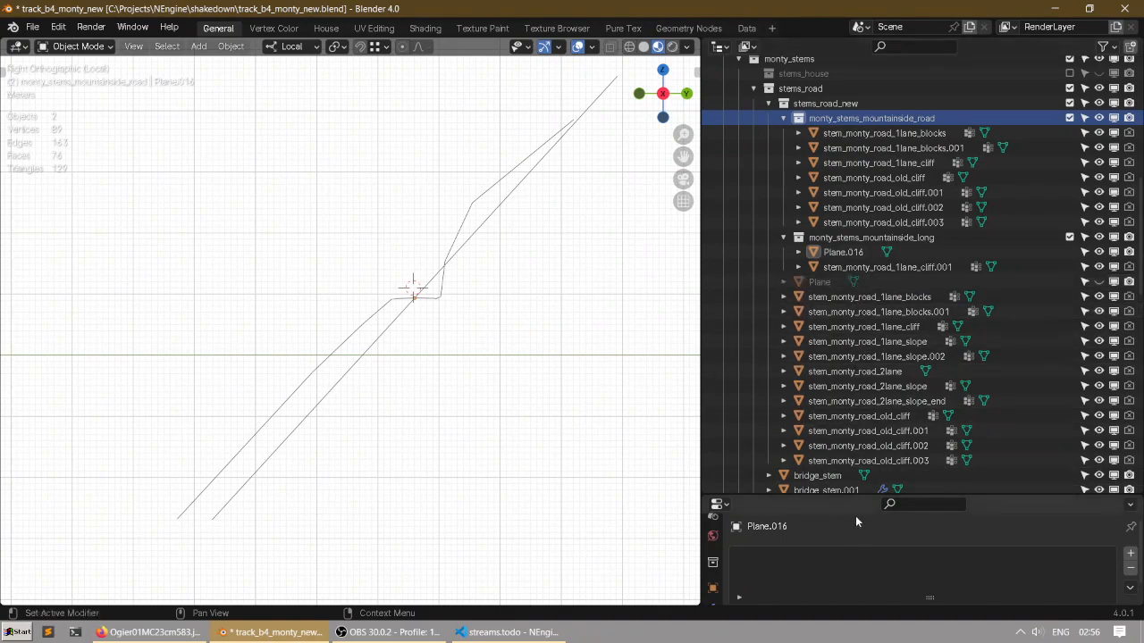
{"action": "scroll", "coordinate": [351, 320], "scroll_direction": "down", "scroll_amount": 3}
{"action": "scroll", "coordinate": [380, 243], "scroll_direction": "up", "scroll_amount": 2}
Step: Reselect the plane and fine-tune its tilt in small rotations, ending with about -1.5°, to match the cliff's overall slope
{"action": "left_click", "coordinate": [451, 280]}
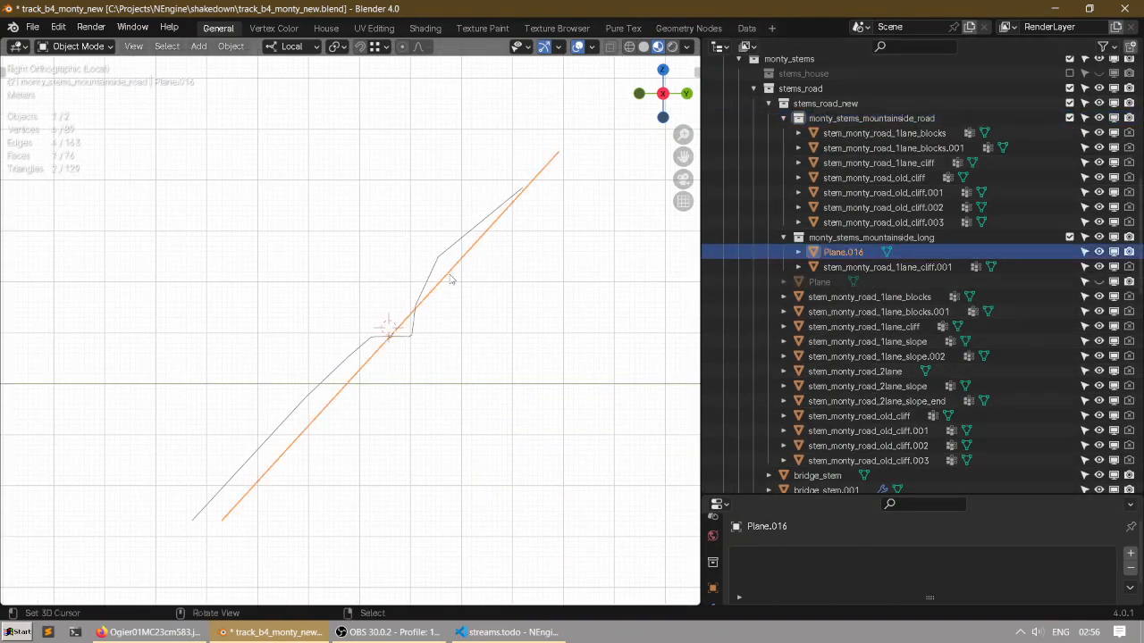
{"action": "key", "text": "r"}
{"action": "left_click", "coordinate": [397, 165]}
{"action": "key", "text": "r"}
{"action": "left_click", "coordinate": [391, 163]}
{"action": "key", "text": "r"}
{"action": "left_click", "coordinate": [384, 163]}
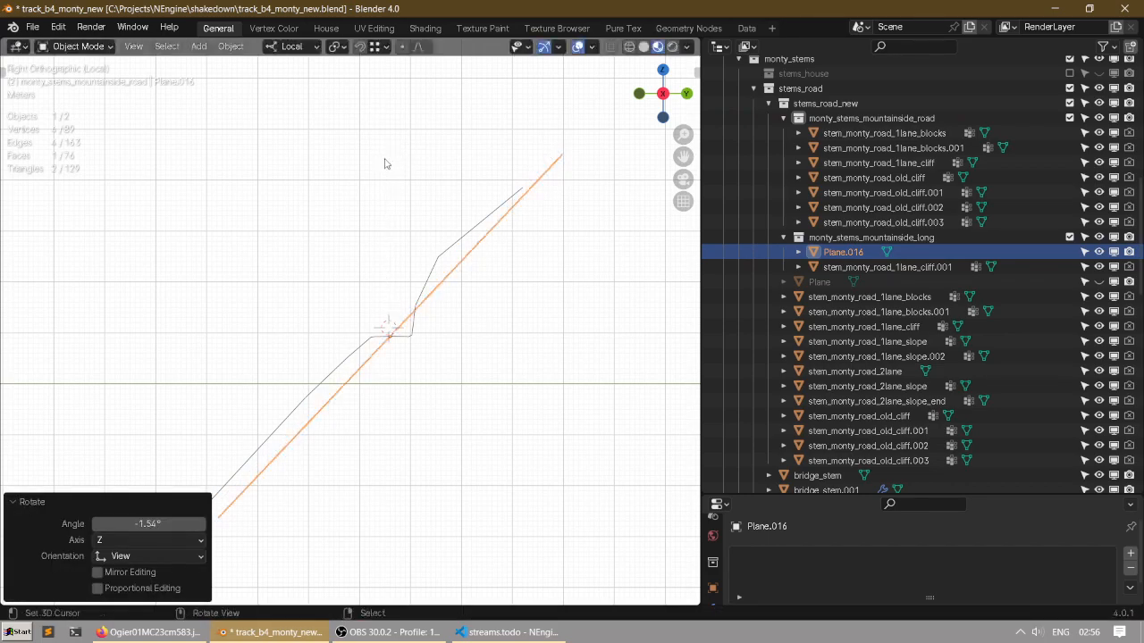
Step: Shift the plane toward the outer edge of the road in side view, finishing with about -0.34 m in Y and 0.14 m in Z
{"action": "scroll", "coordinate": [384, 163], "scroll_direction": "up", "scroll_amount": 5}
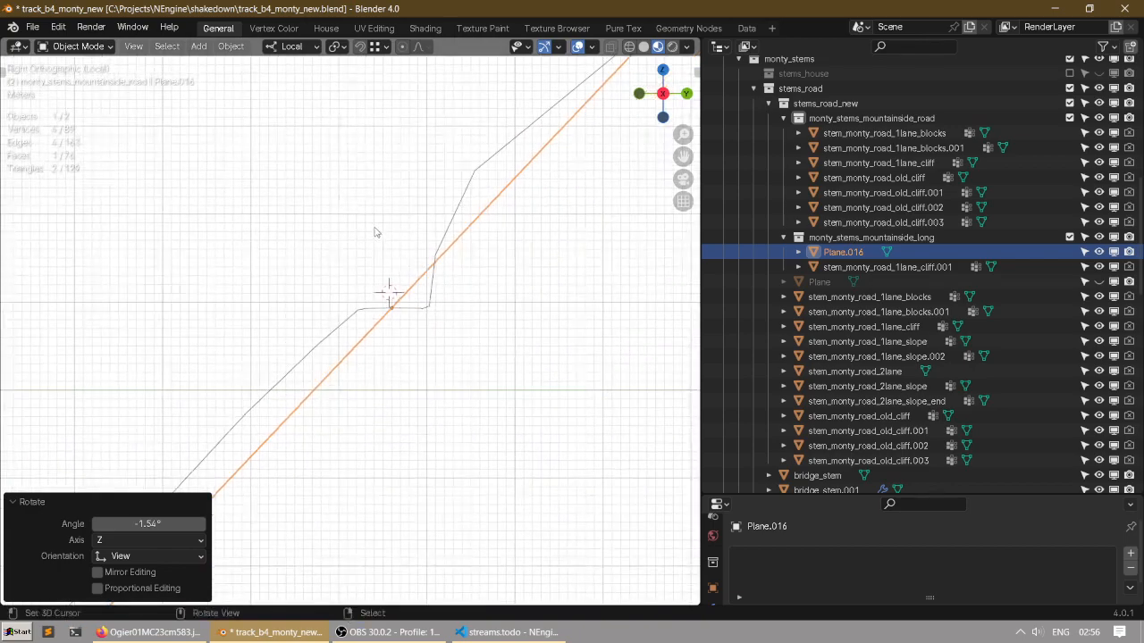
{"action": "left_click", "coordinate": [396, 309]}
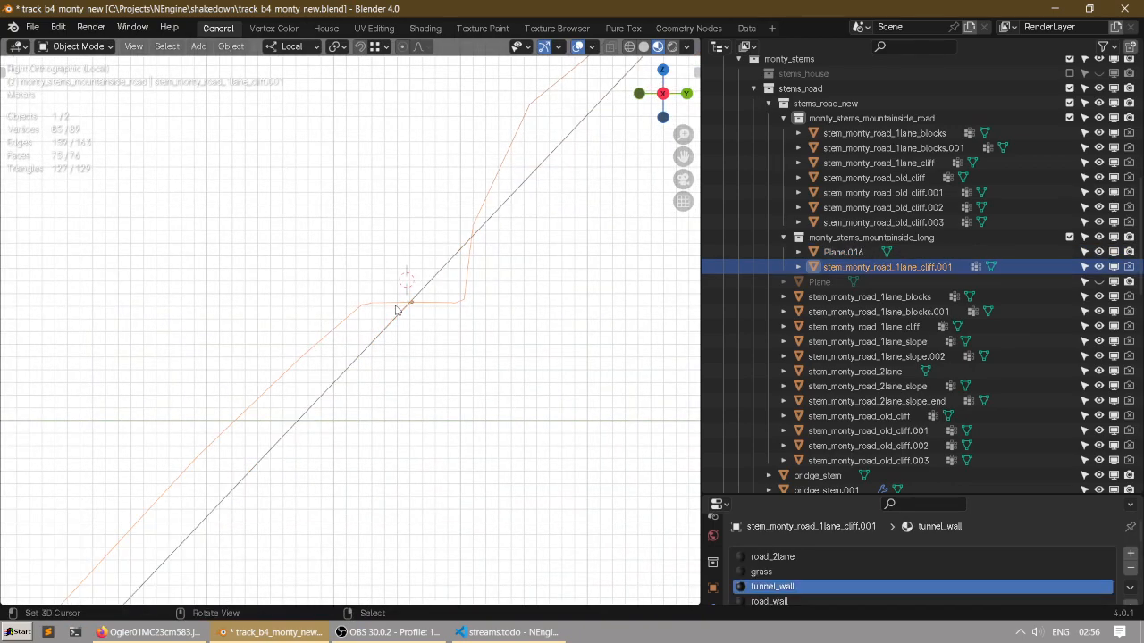
{"action": "scroll", "coordinate": [365, 309], "scroll_direction": "down", "scroll_amount": 2}
{"action": "middle_click_drag", "start_coordinate": [531, 163], "coordinate": [430, 277], "text": "shift"}
{"action": "left_click", "coordinate": [418, 278]}
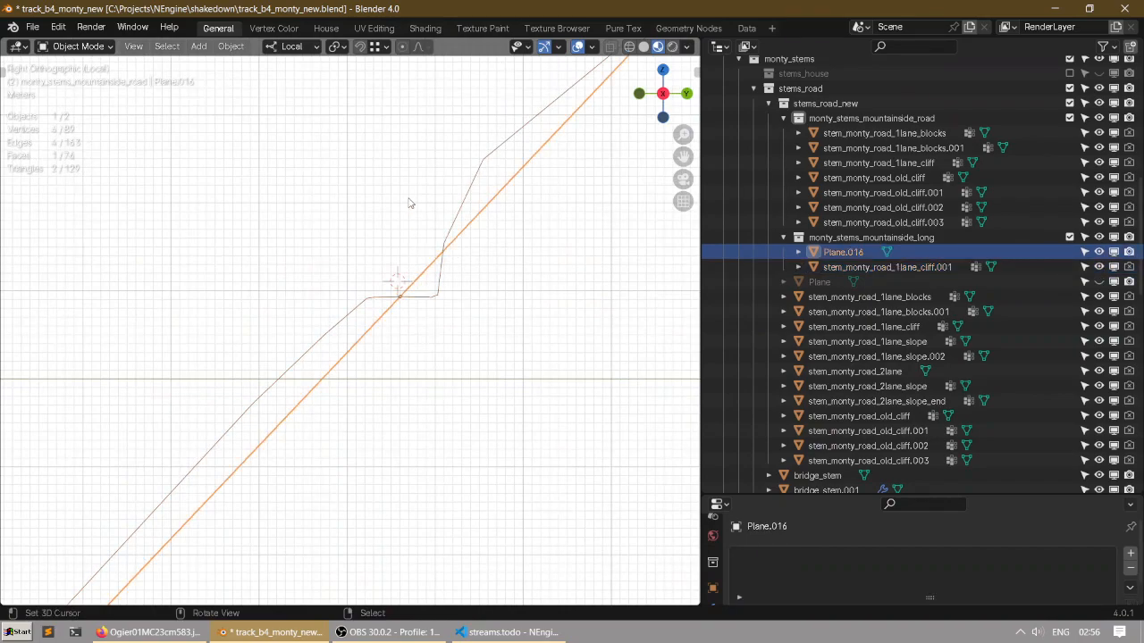
{"action": "key", "text": "g"}
{"action": "key", "text": "x"}
{"action": "right_click", "coordinate": [375, 196]}
{"action": "key", "text": "g"}
{"action": "left_click", "coordinate": [370, 197]}
{"action": "key", "text": "g"}
{"action": "left_click", "coordinate": [366, 191]}
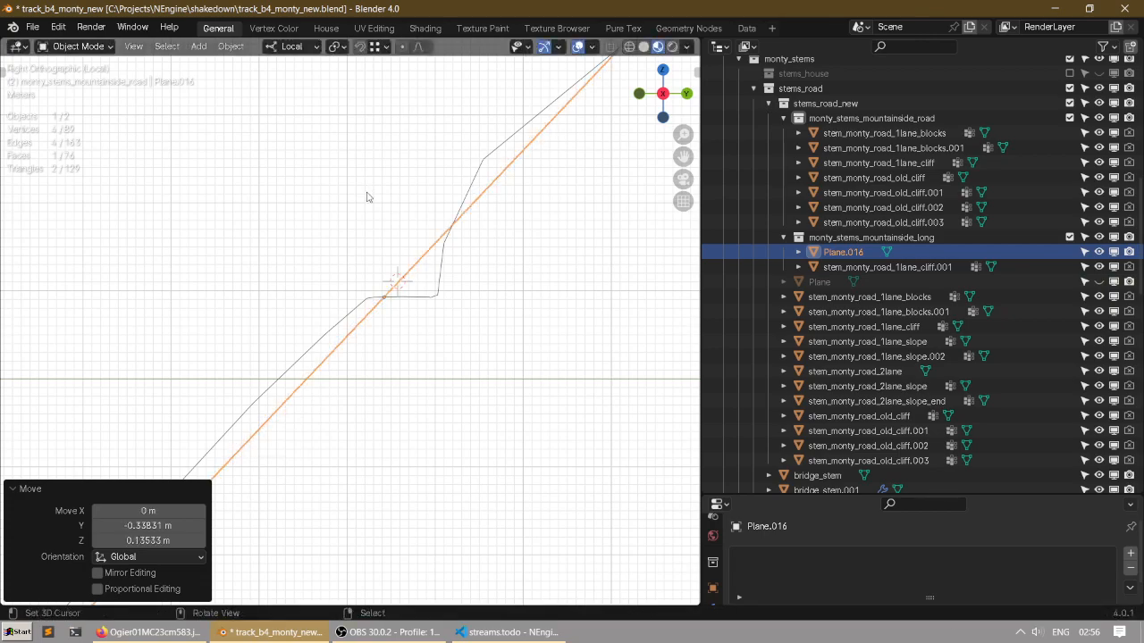
Step: Fine-tune the plane's position against the cliff profile in small moves, finishing with about 0.47 m in Y and -0.27 m in Z
{"action": "key", "text": "g"}
{"action": "left_click", "coordinate": [364, 191]}
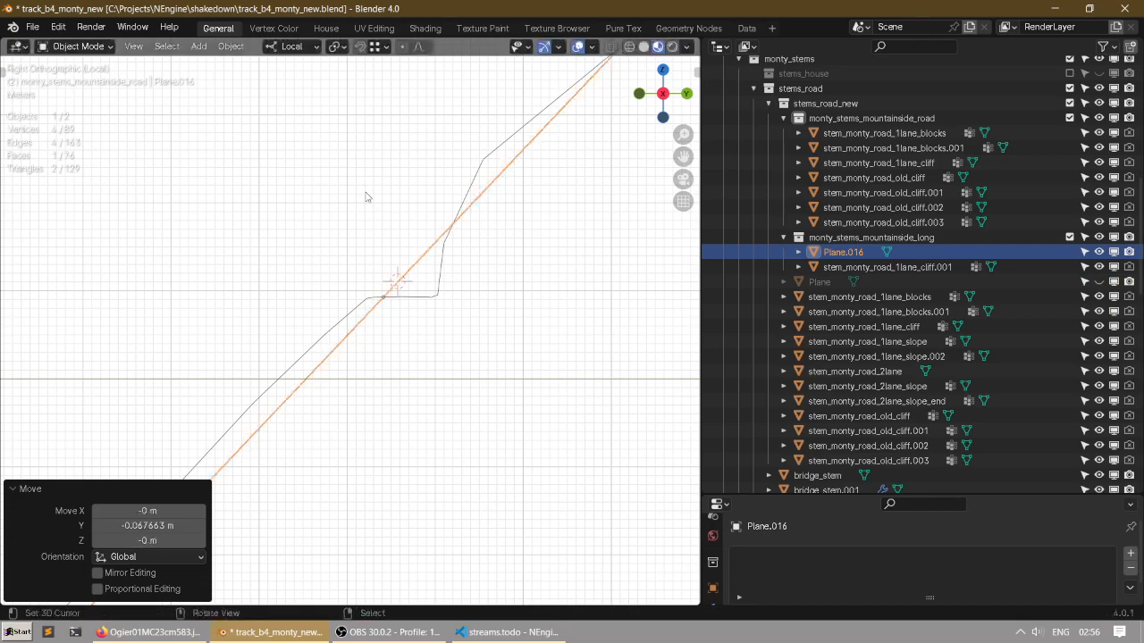
{"action": "key", "text": "g"}
{"action": "left_click", "coordinate": [359, 196]}
{"action": "key", "text": "g"}
{"action": "left_click", "coordinate": [358, 192]}
{"action": "key", "text": "g"}
{"action": "left_click", "coordinate": [361, 198]}
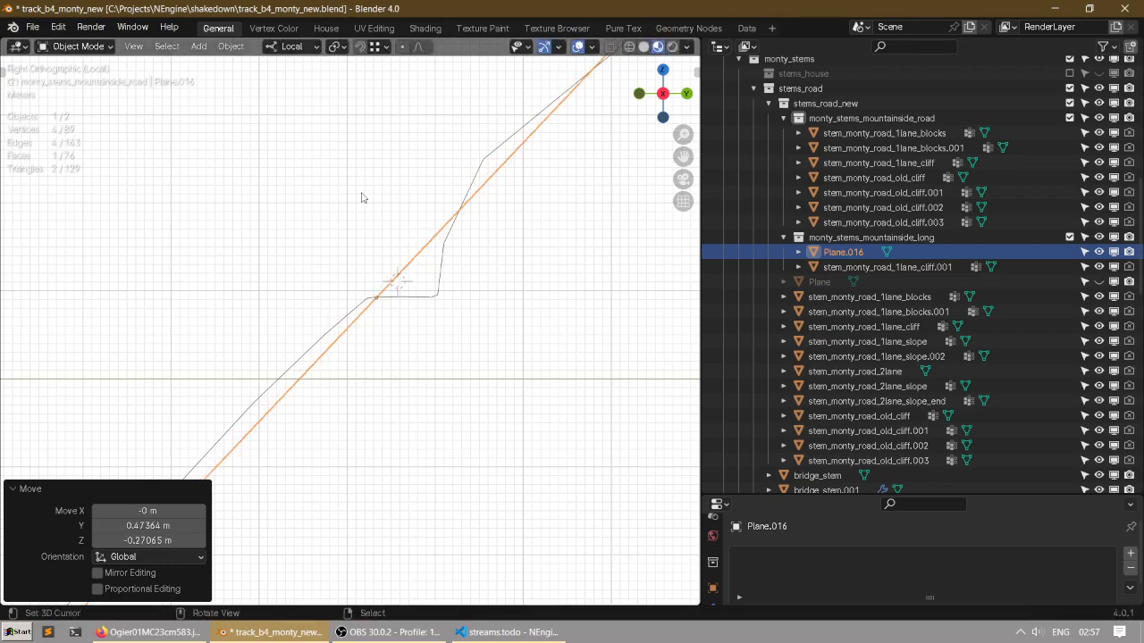
Step: Open stem_monty_road_1lane_cliff.001 for vertex editing and move the first cliff row below the road about 0.82 m in Y and -0.82 m in Z
{"action": "right_click", "coordinate": [356, 312]}
{"action": "key", "text": "Tab"}
{"action": "key", "text": "1"}
{"action": "scroll", "coordinate": [314, 299], "scroll_direction": "up", "scroll_amount": 3}
{"action": "middle_click_drag", "start_coordinate": [313, 298], "coordinate": [402, 258], "text": "shift"}
{"action": "left_click_drag", "start_coordinate": [327, 270], "coordinate": [470, 349], "text": "ctrl"}
{"action": "mouse_move", "coordinate": [389, 260]}
{"action": "left_mouse_down", "text": "ctrl"}
{"action": "mouse_move", "coordinate": [393, 289]}
{"action": "mouse_move", "coordinate": [431, 251]}
{"action": "left_mouse_up", "text": "ctrl"}
{"action": "key", "text": "g"}
{"action": "right_click", "coordinate": [455, 247]}
{"action": "key", "text": "z"}
{"action": "left_click", "coordinate": [375, 260]}
{"action": "left_click", "coordinate": [446, 260]}
{"action": "scroll", "coordinate": [655, 49], "scroll_direction": "down", "scroll_amount": 3}
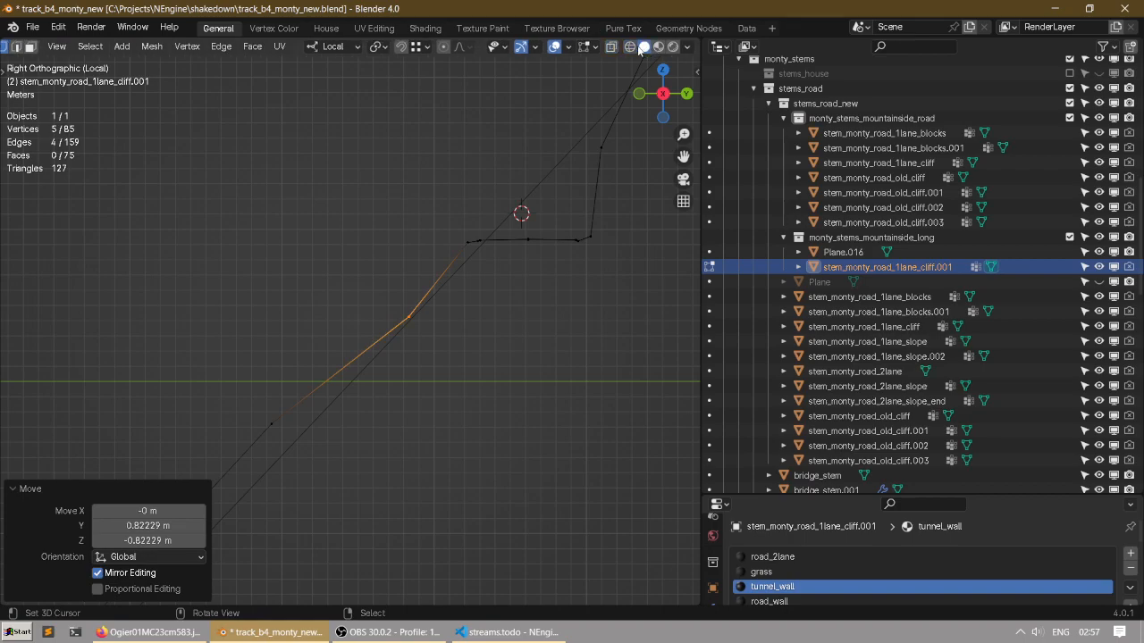
Step: Nudge the first row below the road by a further 0.16 m in Y and -0.22 m in Z
{"action": "scroll", "coordinate": [342, 258], "scroll_direction": "up", "scroll_amount": 2}
{"action": "key", "text": "g"}
{"action": "left_click", "coordinate": [346, 262]}
{"action": "scroll", "coordinate": [269, 330], "scroll_direction": "down", "scroll_amount": 3}
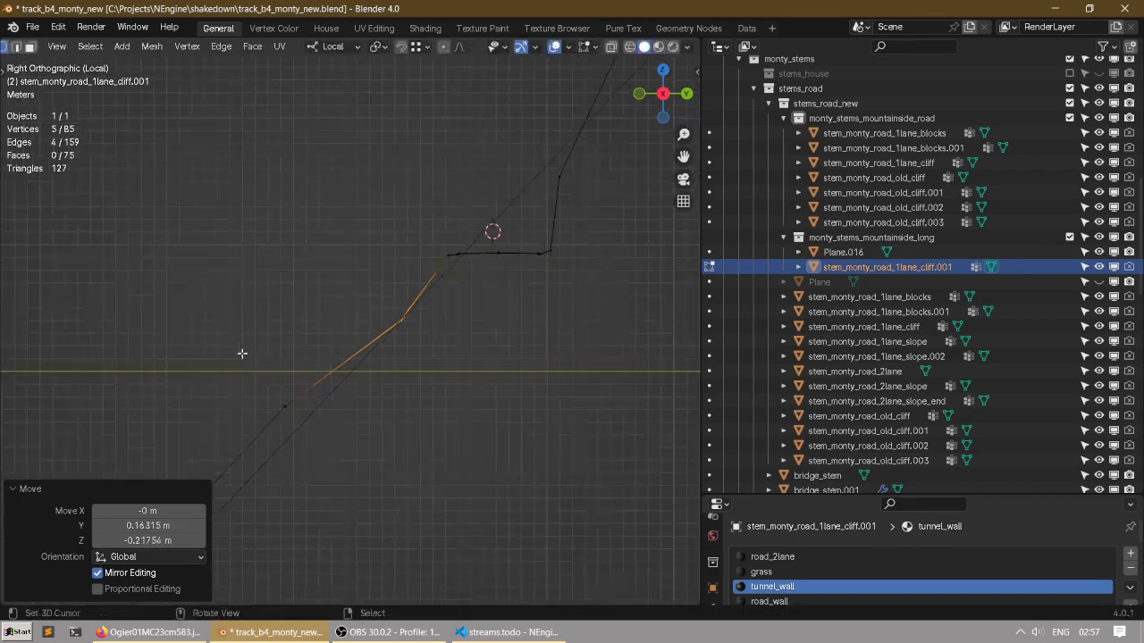
Step: In wireframe shading, move the second row below the road about 1.17 m in Y and -1.50 m in Z to meet the plane's slope
{"action": "middle_click_drag", "start_coordinate": [243, 351], "coordinate": [322, 236], "text": "shift"}
{"action": "key", "text": "alt+a"}
{"action": "left_click", "coordinate": [367, 288]}
{"action": "key", "text": "shift+z"}
{"action": "key", "text": "shift+z"}
{"action": "key", "text": "z"}
{"action": "left_click", "coordinate": [208, 243]}
{"action": "key", "text": "ctrl+KP_Add"}
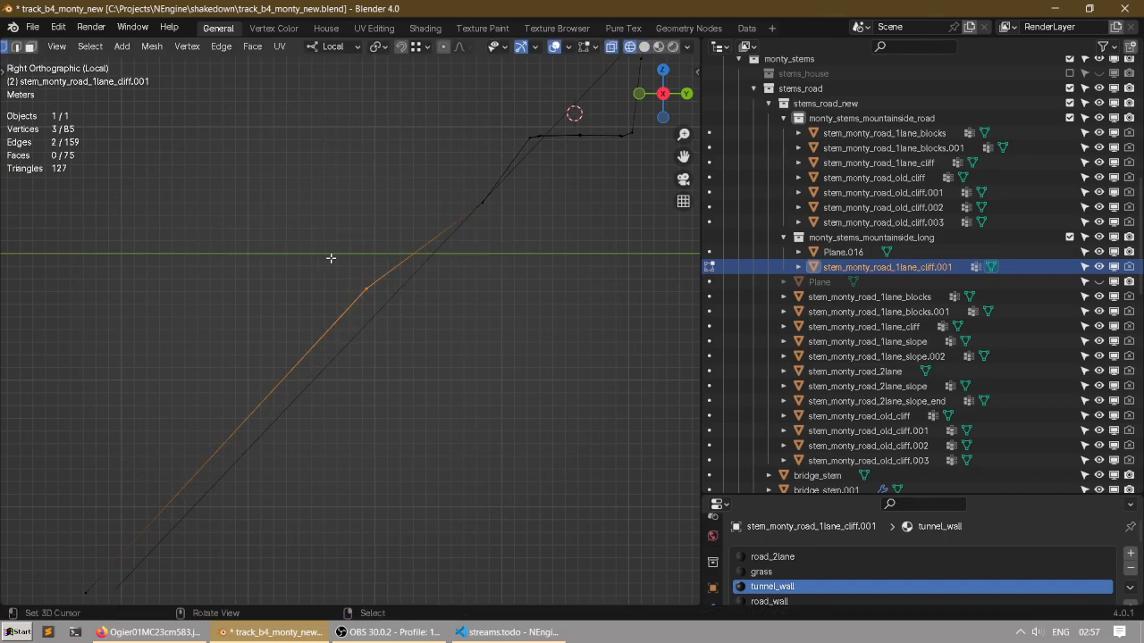
{"action": "key", "text": "g"}
{"action": "left_click", "coordinate": [347, 276]}
Step: Move the lowest cliff row about 1.74 m in Y and -0.23 m in Z onto the plane's line
{"action": "middle_click_drag", "start_coordinate": [202, 346], "coordinate": [408, 183], "text": "shift"}
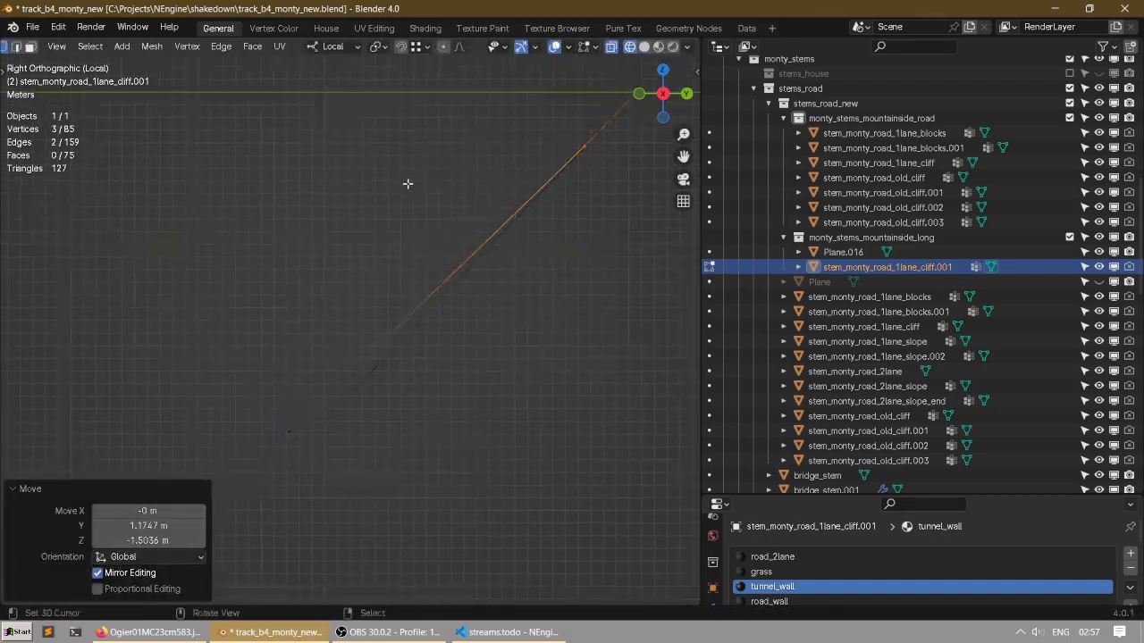
{"action": "key", "text": "a"}
{"action": "right_click_drag", "start_coordinate": [260, 496], "coordinate": [321, 347], "text": "ctrl"}
{"action": "key", "text": "g"}
{"action": "left_click", "coordinate": [344, 352]}
Step: Move the upper cliff rows onto the plane's slope, finishing with about -0.51 m in Y and 0.62 m in Z
{"action": "scroll", "coordinate": [447, 265], "scroll_direction": "up", "scroll_amount": 5, "text": "shift"}
{"action": "scroll", "coordinate": [454, 264], "scroll_direction": "up", "scroll_amount": 5}
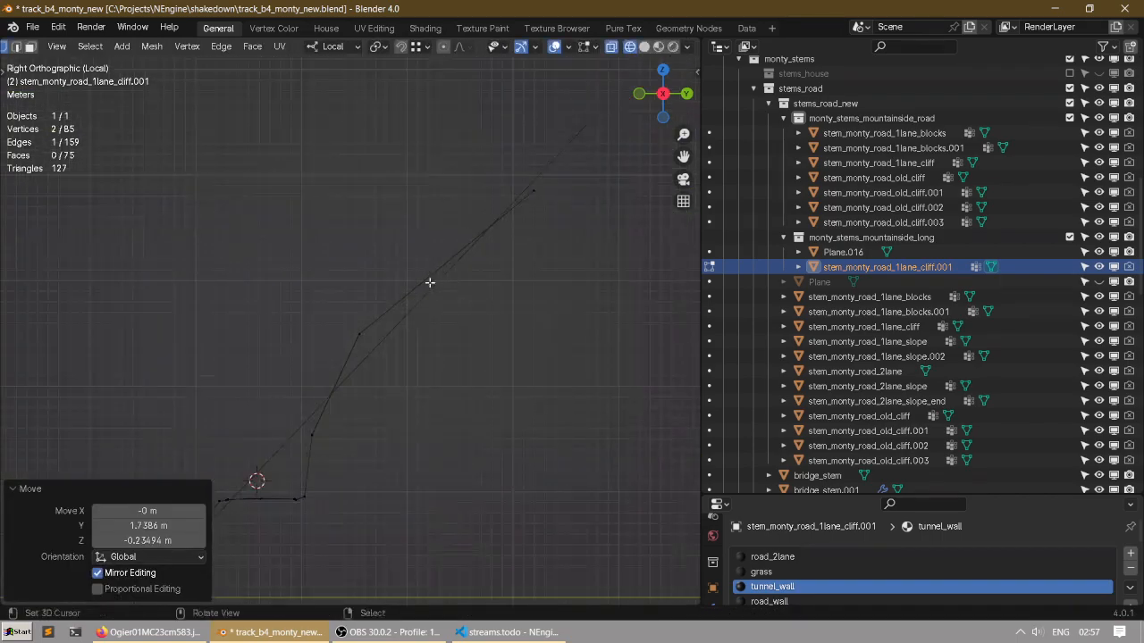
{"action": "right_click_drag", "start_coordinate": [344, 301], "coordinate": [353, 290], "text": "ctrl"}
{"action": "key", "text": "g"}
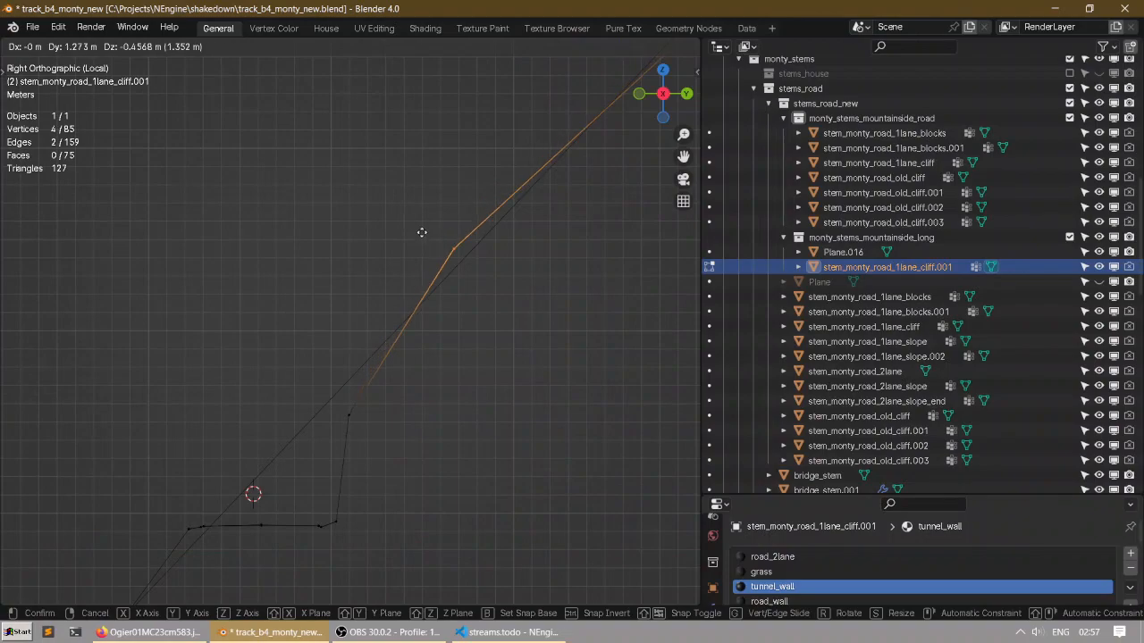
{"action": "left_click", "coordinate": [462, 219]}
{"action": "scroll", "coordinate": [483, 210], "scroll_direction": "down", "scroll_amount": 3}
{"action": "mouse_move", "coordinate": [487, 157]}
{"action": "right_mouse_down", "text": "ctrl"}
{"action": "mouse_move", "coordinate": [493, 248]}
{"action": "mouse_move", "coordinate": [503, 140]}
{"action": "right_mouse_up", "text": "ctrl"}
{"action": "key", "text": "g"}
{"action": "left_click", "coordinate": [498, 133]}
Step: Raise the top row of the wall beside the road by about 0.92 m in Y and 2.7 m in Z
{"action": "scroll", "coordinate": [492, 139], "scroll_direction": "down", "scroll_amount": 3}
{"action": "middle_click_drag", "start_coordinate": [268, 310], "coordinate": [420, 176], "text": "shift"}
{"action": "scroll", "coordinate": [426, 175], "scroll_direction": "up", "scroll_amount": 1}
{"action": "scroll", "coordinate": [422, 176], "scroll_direction": "up", "scroll_amount": 2}
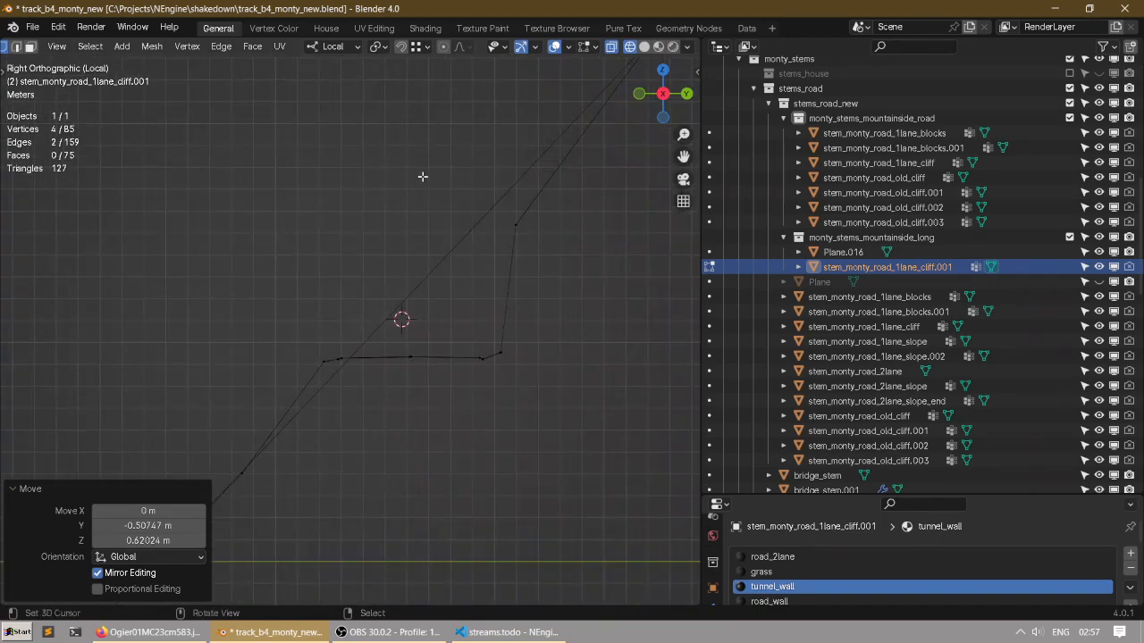
{"action": "left_click", "coordinate": [289, 334]}
{"action": "middle_click_drag", "start_coordinate": [289, 334], "coordinate": [344, 334], "text": "shift"}
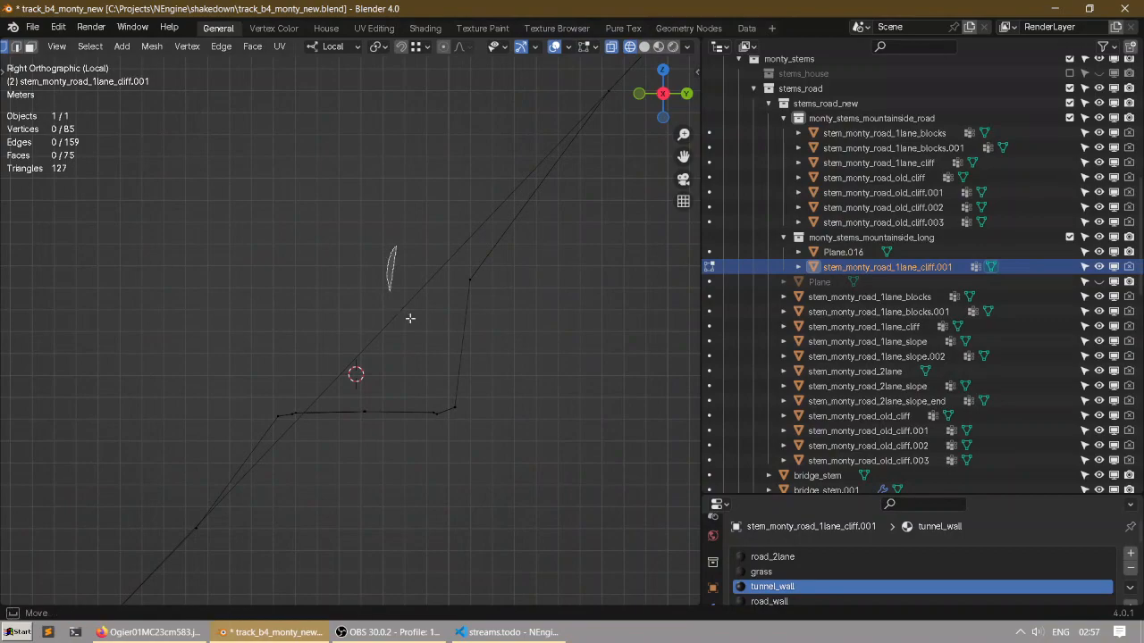
{"action": "key", "text": "g"}
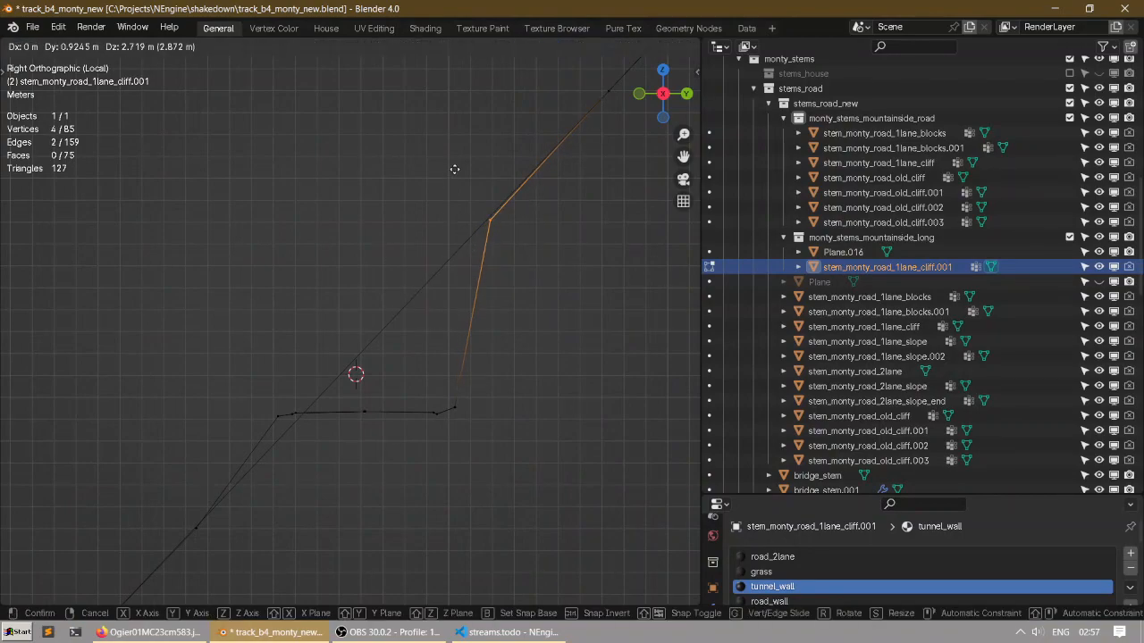
{"action": "left_click", "coordinate": [453, 173]}
Step: Refine the wall's top row by about -0.07 m in Y and -0.03 m in Z, plus about 0.16 m along Y only
{"action": "scroll", "coordinate": [456, 183], "scroll_direction": "down", "scroll_amount": 3}
{"action": "middle_click_drag", "start_coordinate": [473, 223], "coordinate": [429, 277], "text": "shift"}
{"action": "scroll", "coordinate": [425, 272], "scroll_direction": "up", "scroll_amount": 2}
{"action": "key", "text": "g"}
{"action": "left_click", "coordinate": [398, 212]}
{"action": "scroll", "coordinate": [398, 211], "scroll_direction": "down", "scroll_amount": 2}
{"action": "key", "text": "g"}
{"action": "key", "text": "y"}
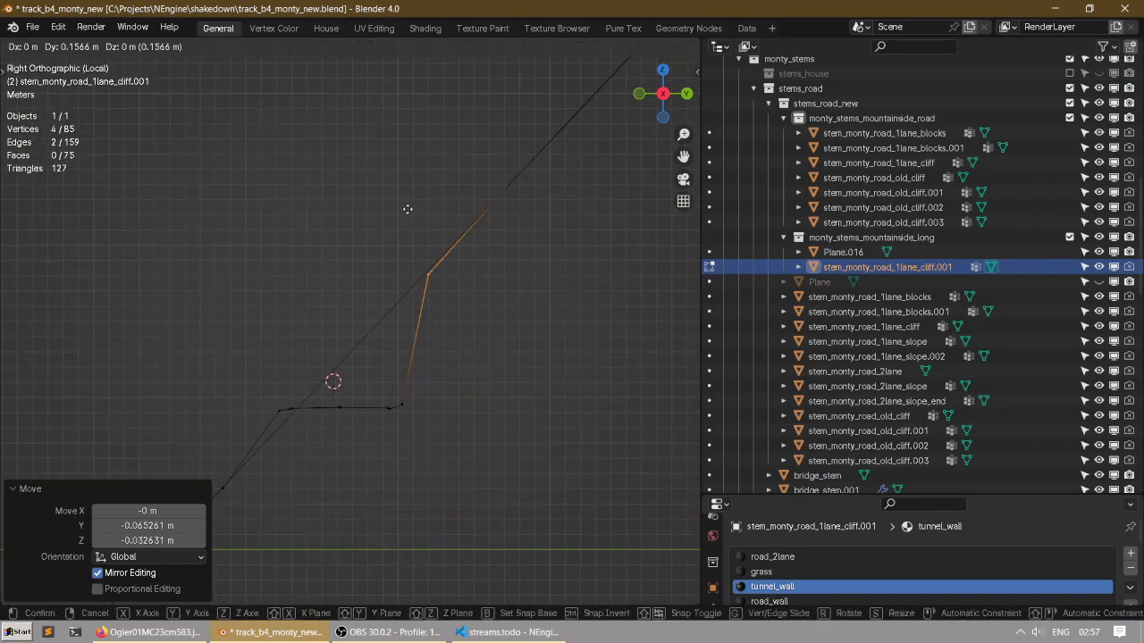
{"action": "left_click", "coordinate": [407, 208]}
Step: Show the cliff mesh with textured material preview shading in a maximized 3D viewport
{"action": "scroll", "coordinate": [364, 251], "scroll_direction": "down", "scroll_amount": 1}
{"action": "mouse_move", "coordinate": [395, 200]}
{"action": "middle_mouse_down"}
{"action": "mouse_move", "coordinate": [475, 230]}
{"action": "mouse_move", "coordinate": [342, 251]}
{"action": "mouse_move", "coordinate": [452, 271]}
{"action": "middle_mouse_up"}
{"action": "left_click", "coordinate": [660, 47]}
{"action": "mouse_move", "coordinate": [378, 291]}
{"action": "middle_mouse_down", "text": "shift"}
{"action": "mouse_move", "coordinate": [514, 252]}
{"action": "mouse_move", "coordinate": [468, 242]}
{"action": "mouse_move", "coordinate": [426, 298]}
{"action": "mouse_move", "coordinate": [519, 286]}
{"action": "mouse_move", "coordinate": [521, 312]}
{"action": "mouse_move", "coordinate": [569, 299]}
{"action": "mouse_move", "coordinate": [549, 255]}
{"action": "mouse_move", "coordinate": [556, 190]}
{"action": "middle_mouse_up", "text": "shift"}
{"action": "scroll", "coordinate": [475, 262], "scroll_direction": "up", "scroll_amount": 1}
{"action": "key", "text": "ctrl+space"}
{"action": "scroll", "coordinate": [514, 252], "scroll_direction": "up", "scroll_amount": 3}
{"action": "scroll", "coordinate": [529, 302], "scroll_direction": "up", "scroll_amount": 2}
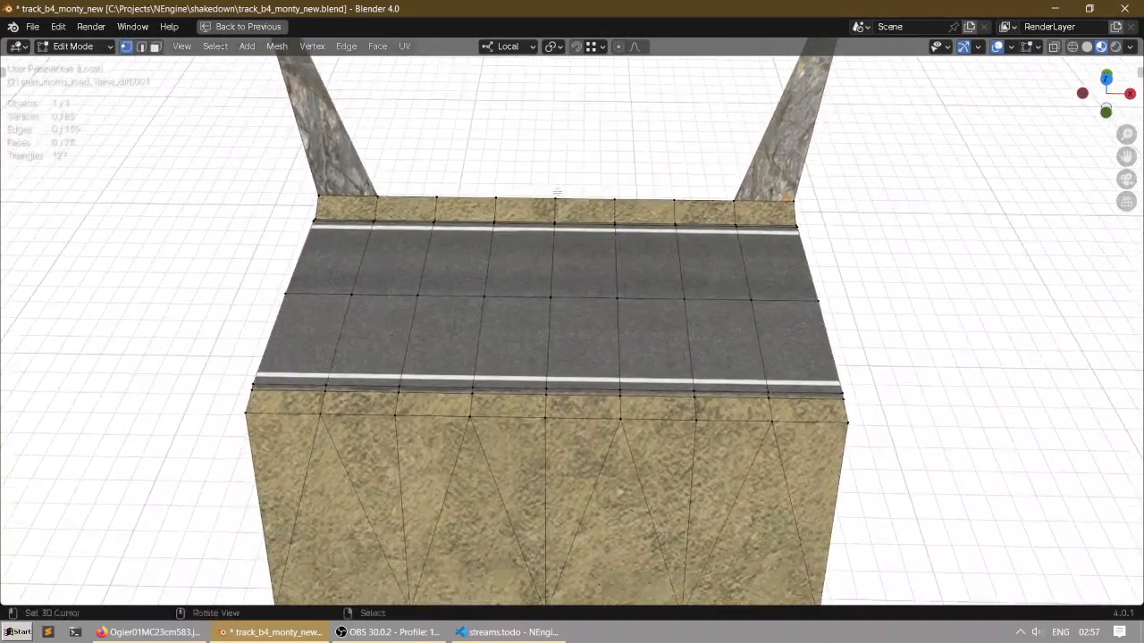
Step: Delete the two remaining triangular rock faces at either end of the gap between the road and the upper cliff
{"action": "middle_click_drag", "start_coordinate": [606, 297], "coordinate": [564, 304]}
{"action": "scroll", "coordinate": [536, 317], "scroll_direction": "up", "scroll_amount": 2}
{"action": "scroll", "coordinate": [486, 322], "scroll_direction": "up", "scroll_amount": 3}
{"action": "scroll", "coordinate": [523, 296], "scroll_direction": "up", "scroll_amount": 2}
{"action": "middle_click_drag", "start_coordinate": [462, 267], "coordinate": [506, 329]}
{"action": "scroll", "coordinate": [815, 300], "scroll_direction": "down", "scroll_amount": 4}
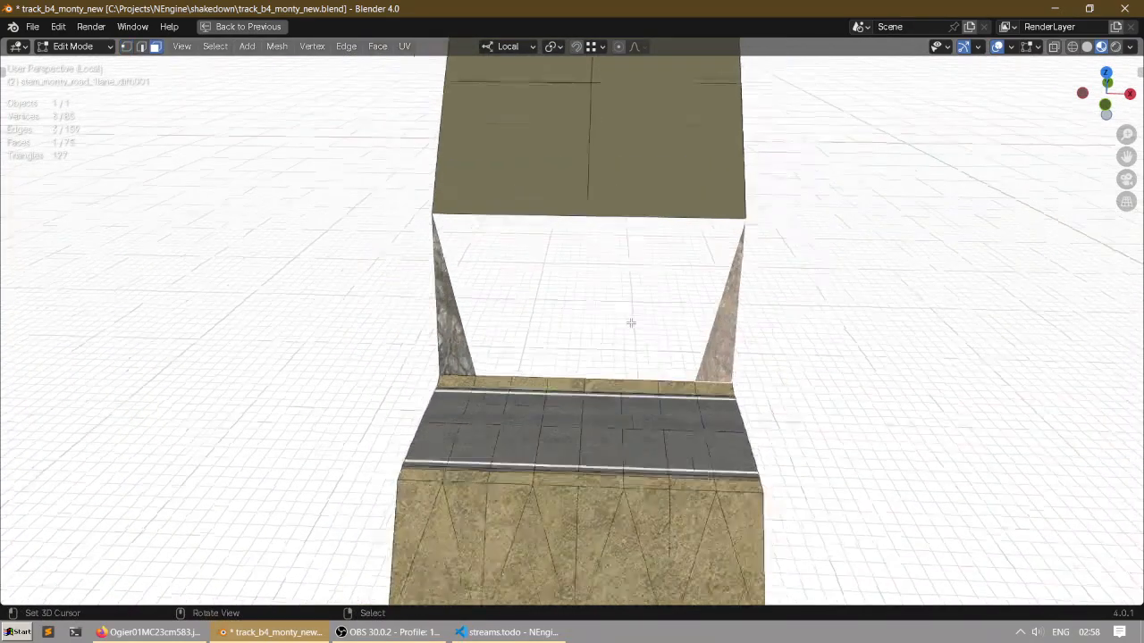
{"action": "key", "text": "x"}
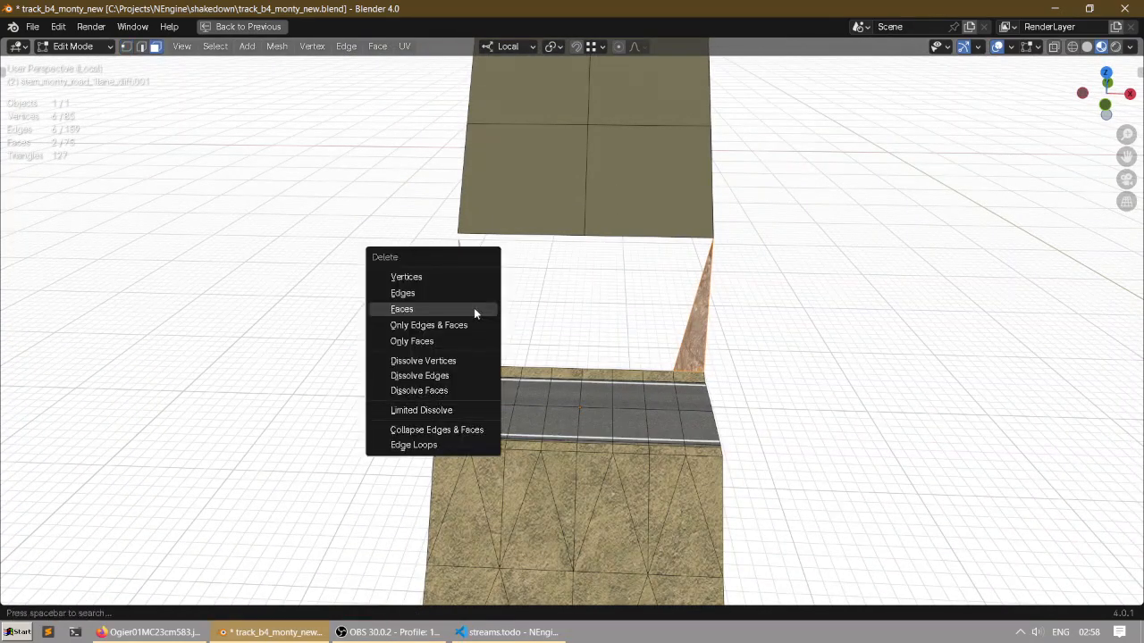
{"action": "left_click", "coordinate": [474, 312]}
Step: Add vertical loop cuts through the upper cliff section to divide it into four columns
{"action": "middle_click_drag", "start_coordinate": [528, 319], "coordinate": [514, 232]}
{"action": "left_click", "coordinate": [450, 387]}
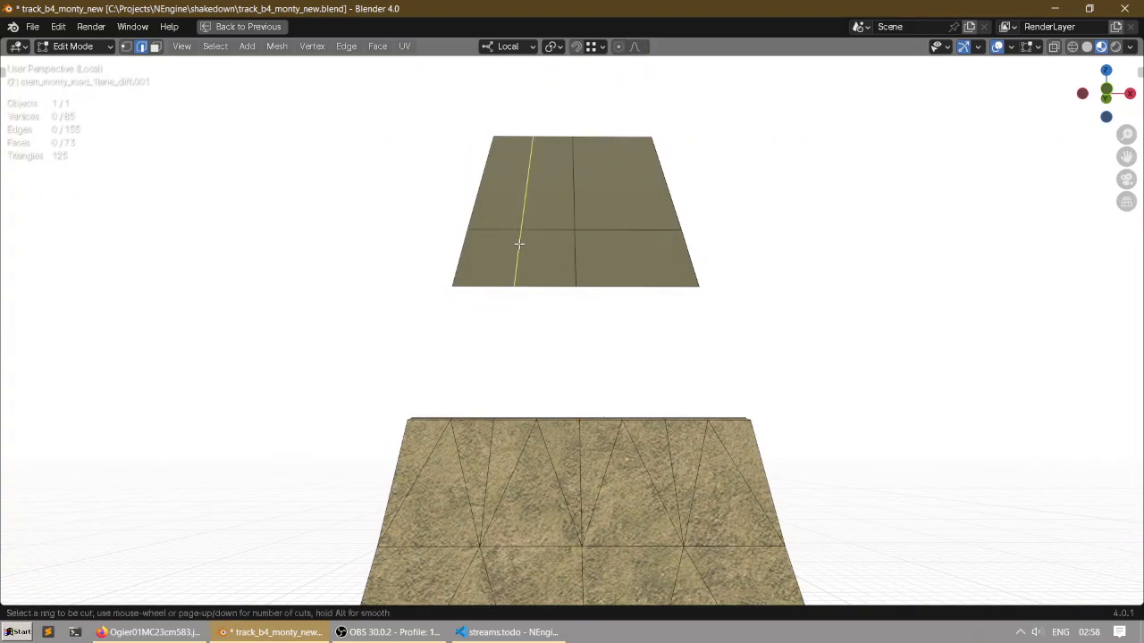
{"action": "left_click", "coordinate": [519, 243]}
{"action": "right_click", "coordinate": [520, 243]}
Step: Fill the first two columns of the gap between the road verge and the upper cliff with new faces
{"action": "middle_click_drag", "start_coordinate": [644, 240], "coordinate": [537, 339]}
{"action": "left_click", "coordinate": [474, 417]}
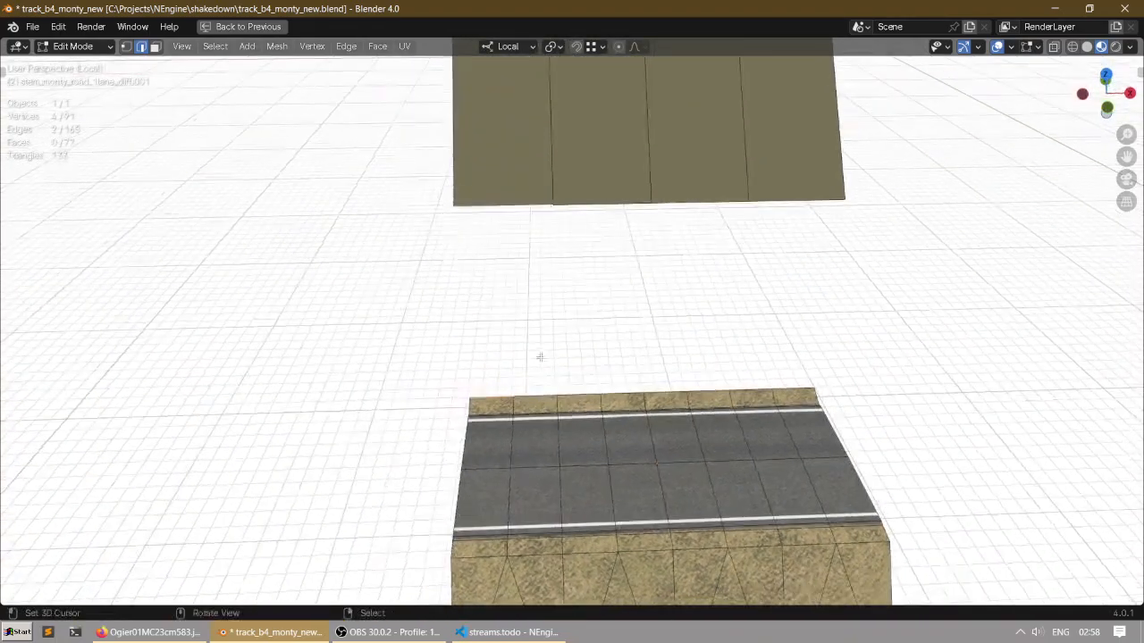
{"action": "key", "text": "f"}
{"action": "left_click", "coordinate": [556, 396], "text": "shift"}
{"action": "key", "text": "f"}
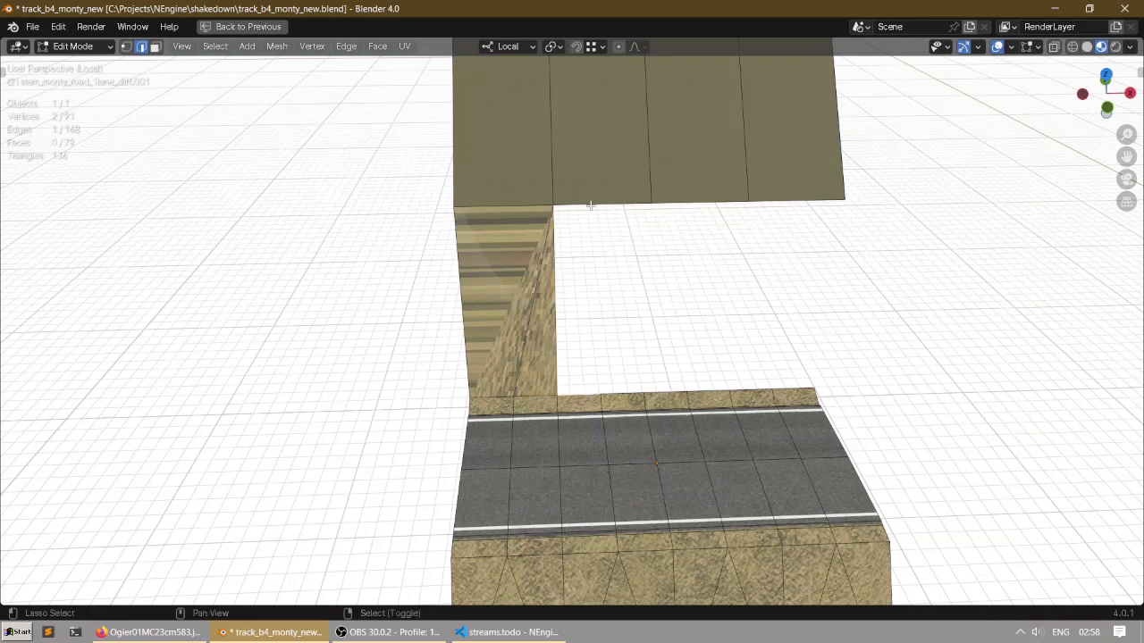
{"action": "left_click", "coordinate": [626, 390], "text": "shift"}
{"action": "key", "text": "f"}
{"action": "left_click", "coordinate": [665, 387], "text": "shift"}
{"action": "key", "text": "f"}
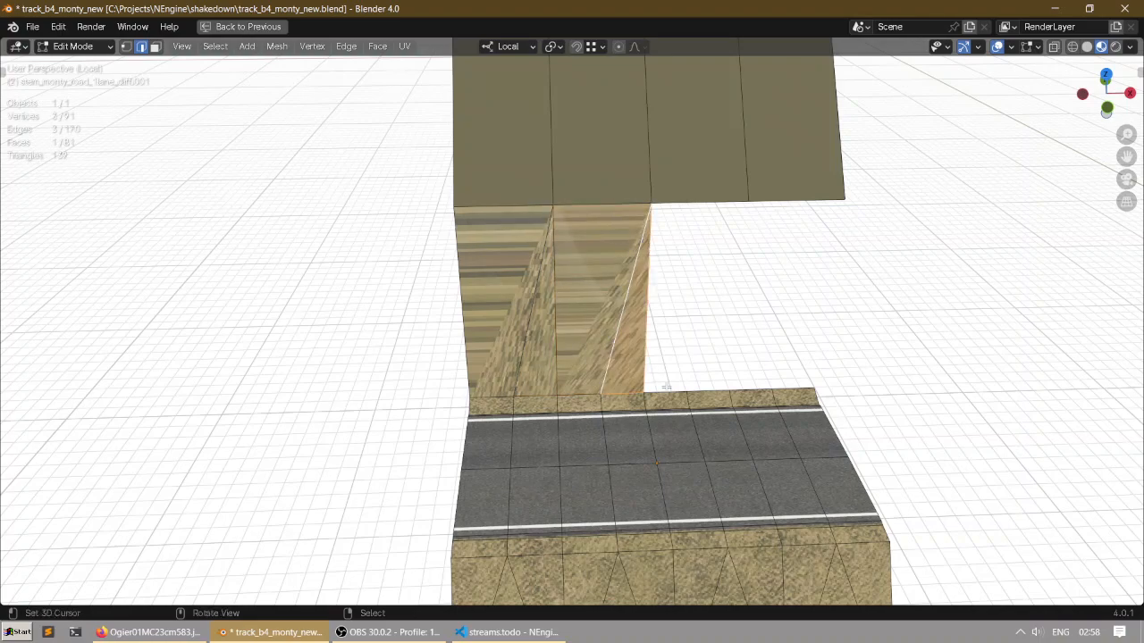
Step: Fill the remaining two columns of the wall gap with faces up to the far end of the road
{"action": "left_click", "coordinate": [747, 202], "text": "shift"}
{"action": "key", "text": "f"}
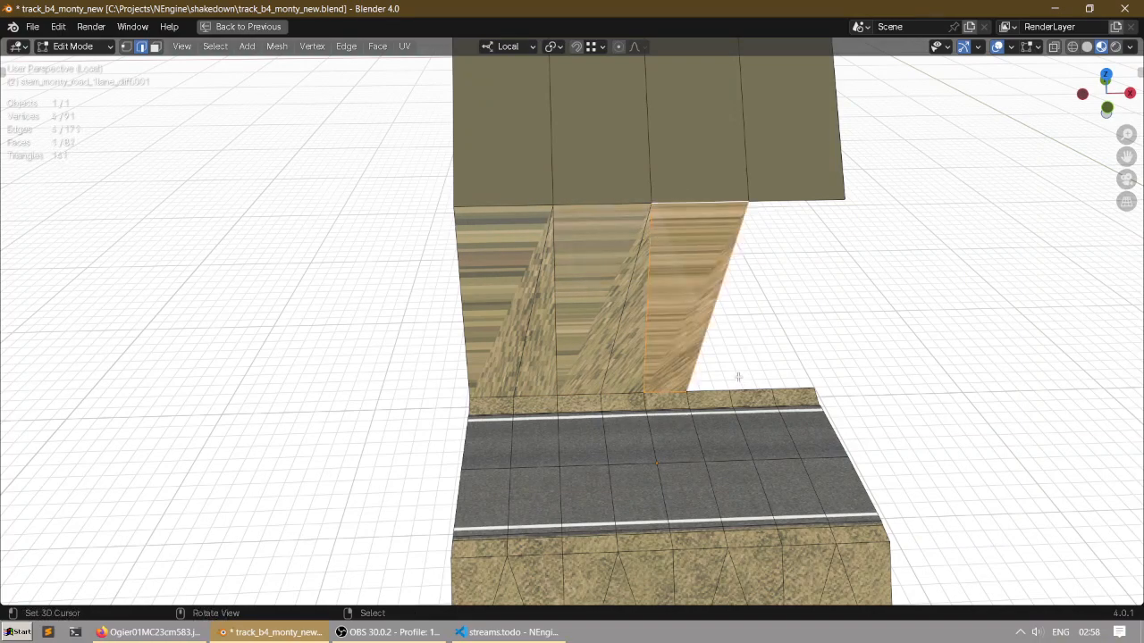
{"action": "left_click", "coordinate": [758, 394], "text": "shift"}
{"action": "key", "text": "f"}
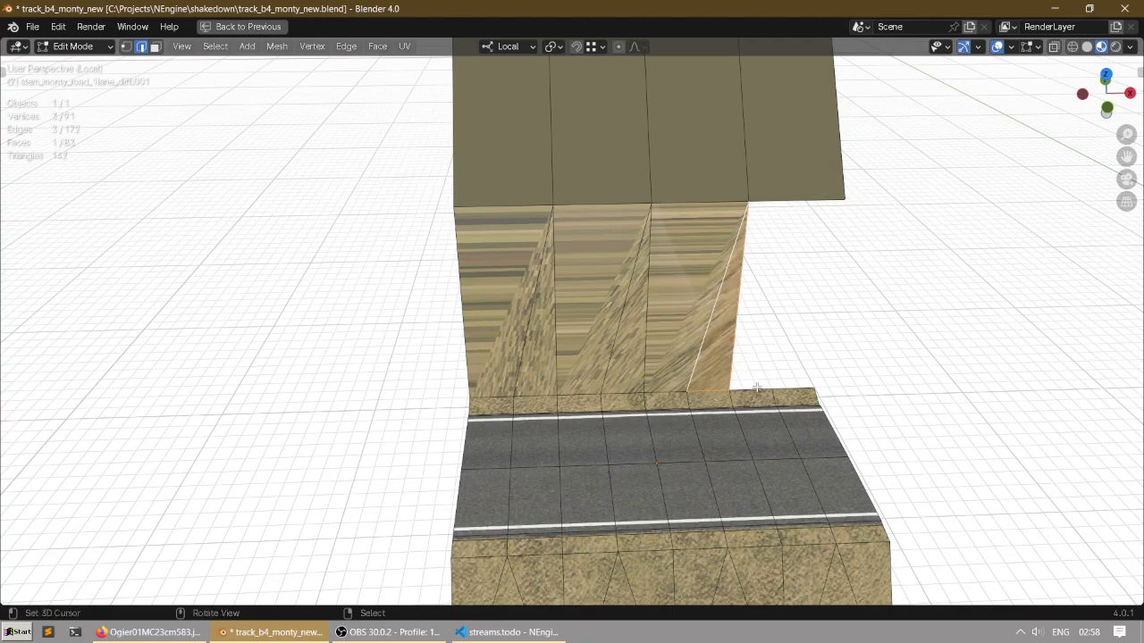
{"action": "left_click", "coordinate": [764, 202], "text": "shift"}
{"action": "key", "text": "f"}
{"action": "left_click", "coordinate": [779, 340], "text": "shift"}
{"action": "key", "text": "f"}
Step: Knife diagonal cuts from the wall's upper corners to its lower edge, splitting all four columns into alternating triangles
{"action": "scroll", "coordinate": [779, 340], "scroll_direction": "down", "scroll_amount": 5}
{"action": "middle_click_drag", "start_coordinate": [707, 334], "coordinate": [604, 306]}
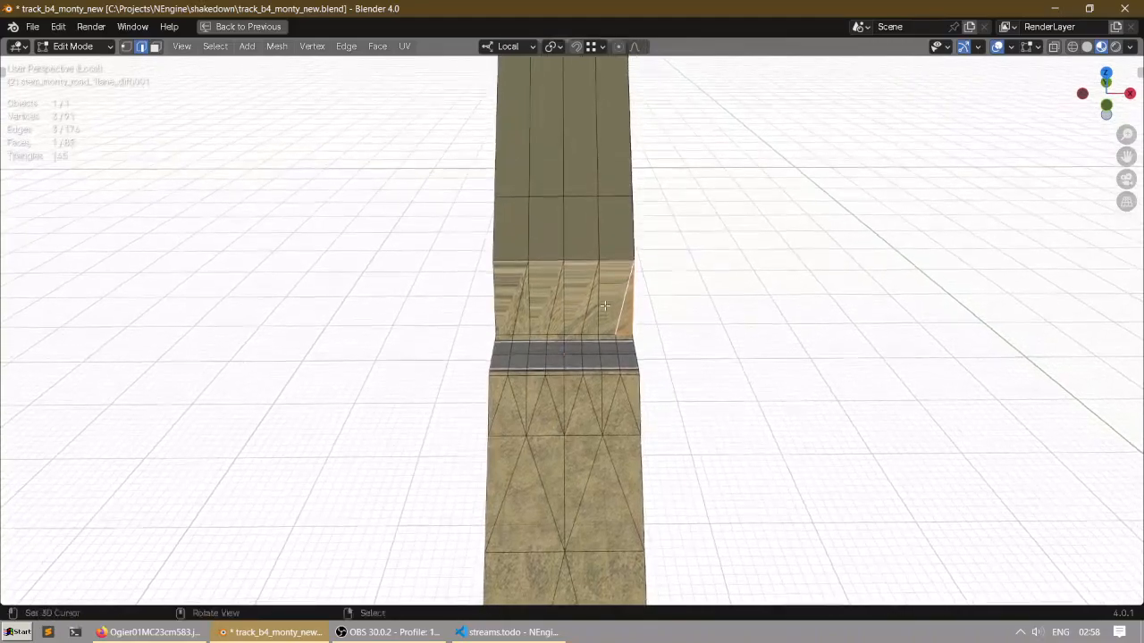
{"action": "scroll", "coordinate": [604, 306], "scroll_direction": "up", "scroll_amount": 3}
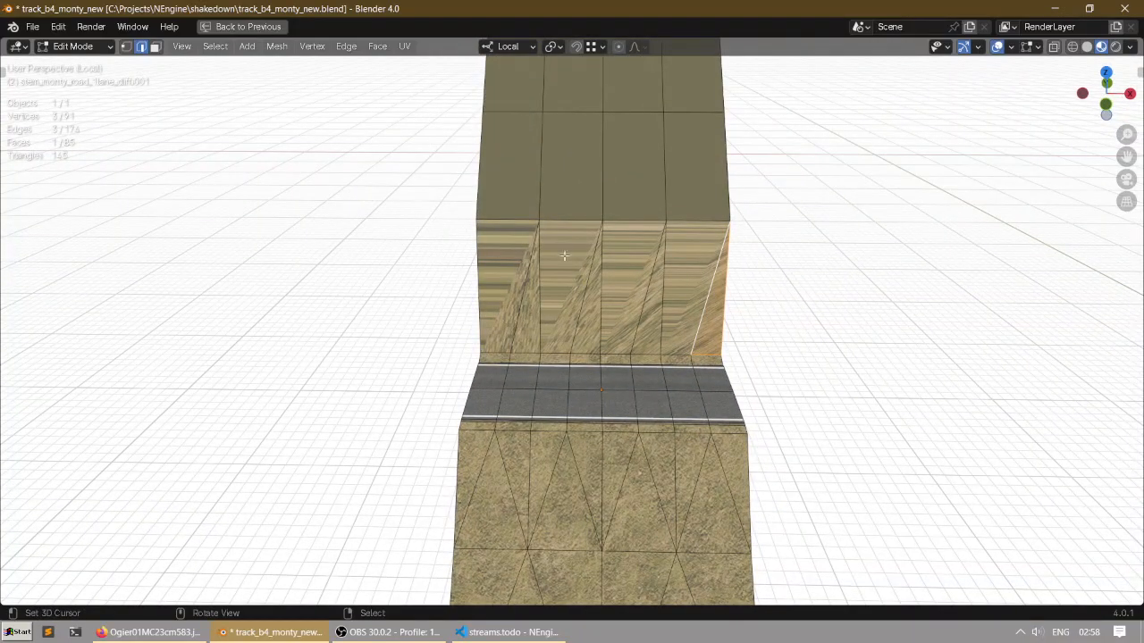
{"action": "key", "text": "f"}
{"action": "key", "text": "k"}
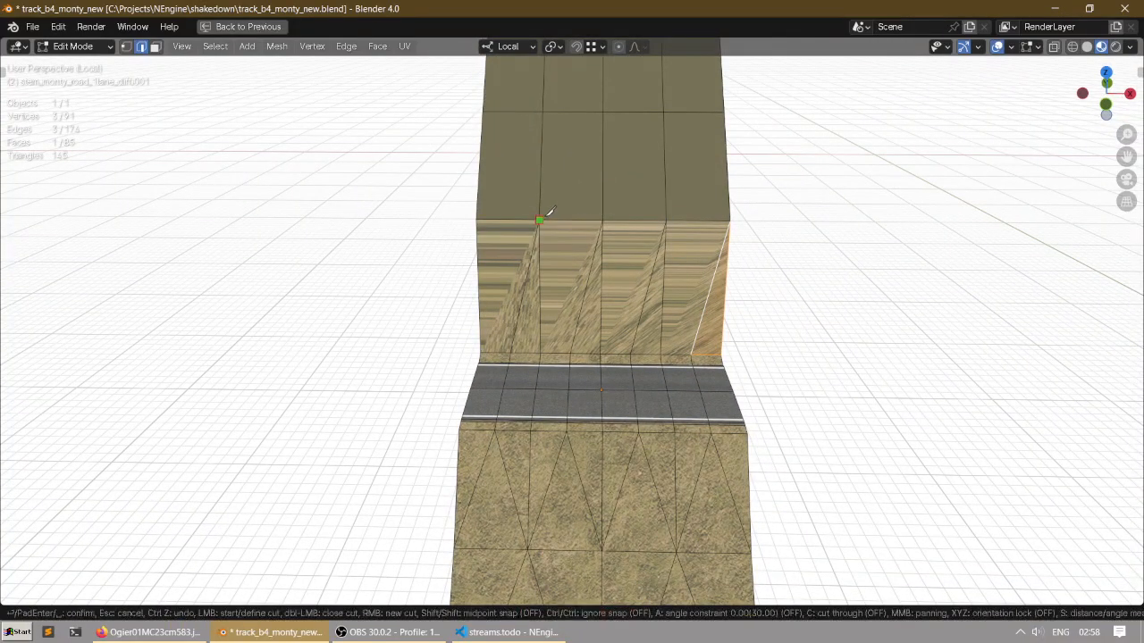
{"action": "key", "text": "Return"}
{"action": "key", "text": "k"}
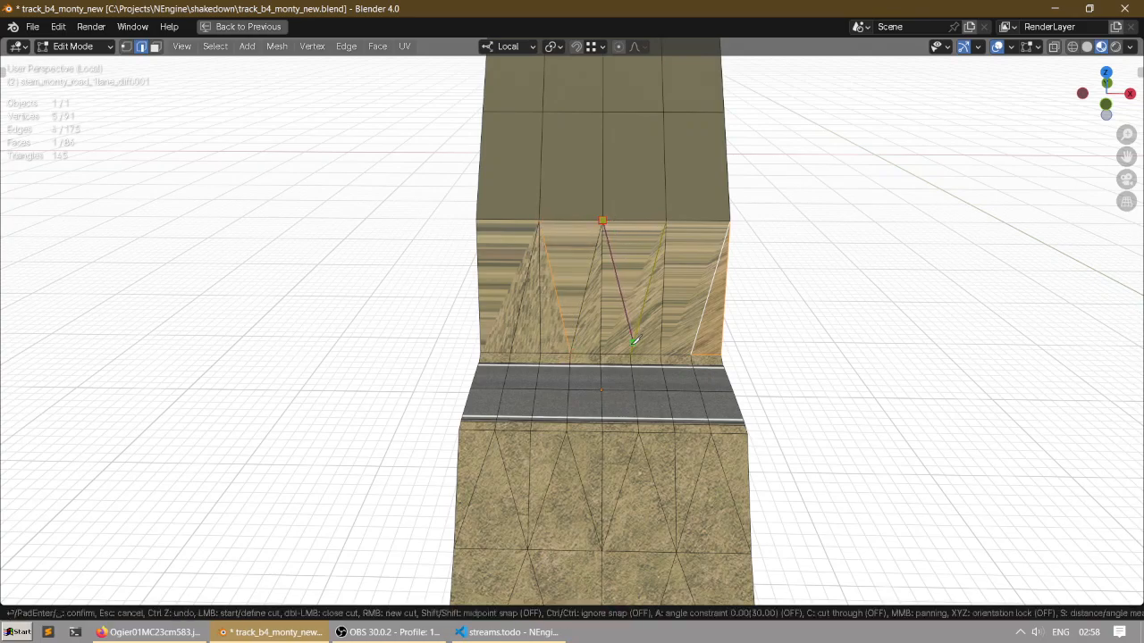
{"action": "left_click", "coordinate": [630, 354]}
{"action": "key", "text": "Return"}
{"action": "key", "text": "k"}
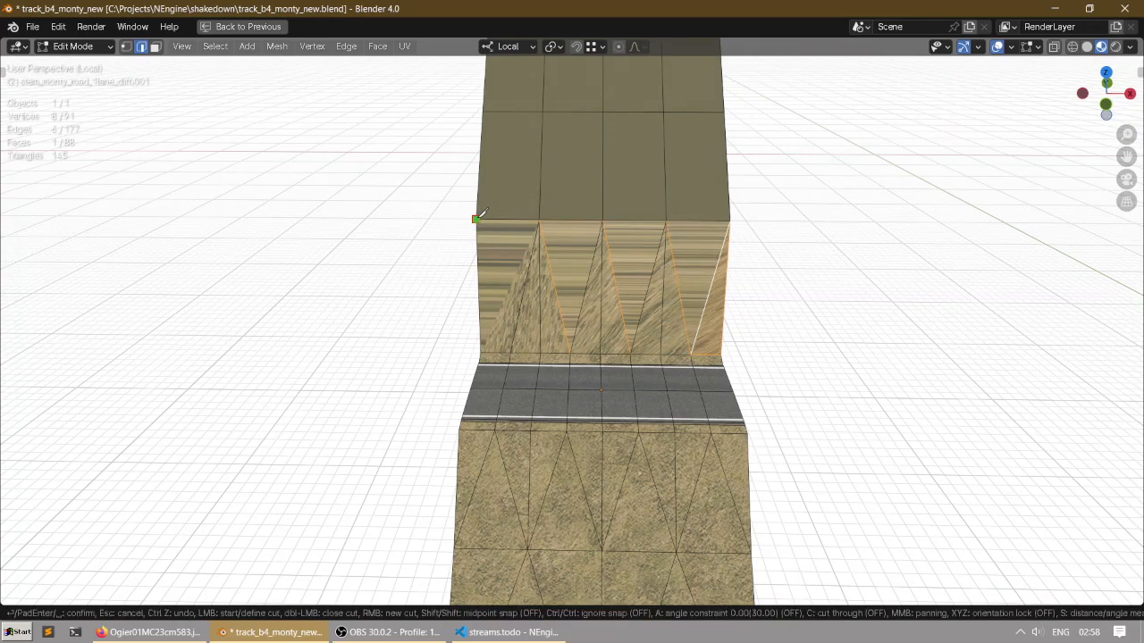
{"action": "left_click", "coordinate": [510, 353]}
{"action": "key", "text": "Return"}
Step: Move the two intermediate vertices on the cliff's top edge onto its corners, by -4 m and 4 m in X
{"action": "middle_click_drag", "start_coordinate": [509, 353], "coordinate": [515, 293]}
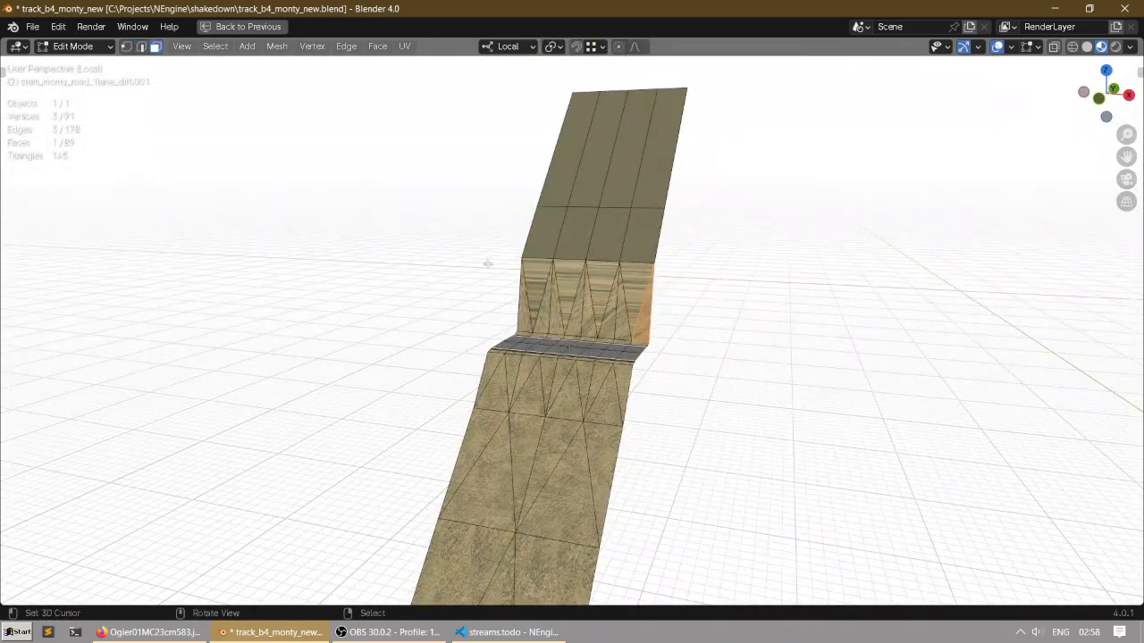
{"action": "left_click_drag", "start_coordinate": [652, 317], "coordinate": [514, 294]}
{"action": "mouse_move", "coordinate": [514, 295]}
{"action": "middle_mouse_down"}
{"action": "mouse_move", "coordinate": [536, 306]}
{"action": "mouse_move", "coordinate": [513, 385]}
{"action": "mouse_move", "coordinate": [536, 268]}
{"action": "middle_mouse_up"}
{"action": "key", "text": "1"}
{"action": "left_click", "coordinate": [542, 121]}
{"action": "type", "text": "gx-4"}
{"action": "key", "text": "Return"}
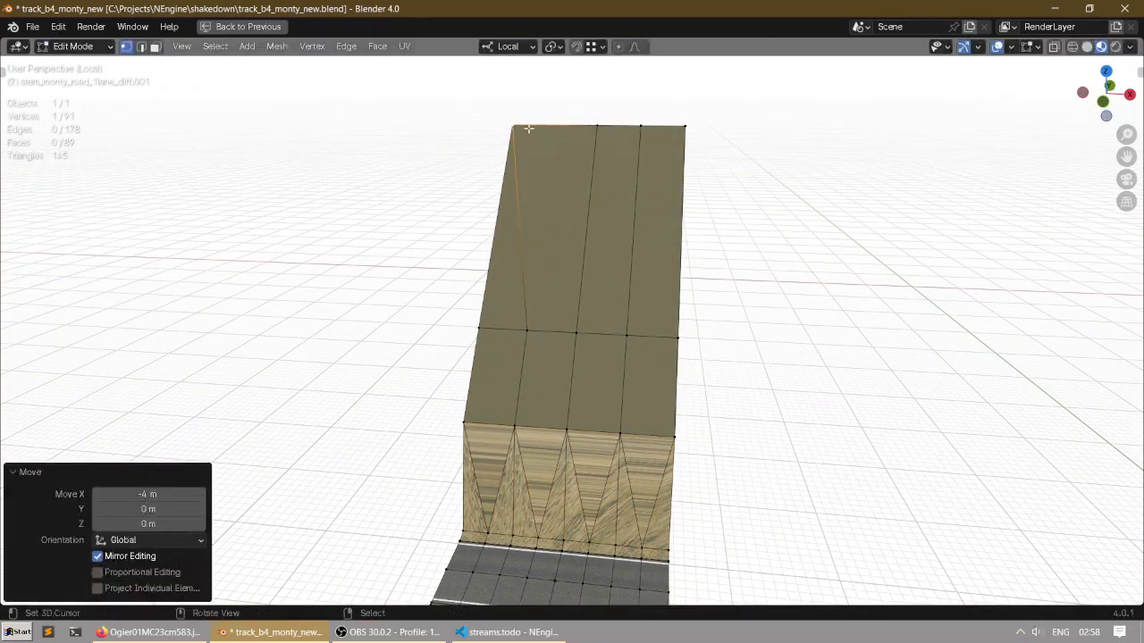
{"action": "type", "text": "gx4"}
{"action": "key", "text": "Return"}
Step: Knife cuts from the top edge's middle vertex to the two intermediate vertices of the row below
{"action": "key", "text": "j"}
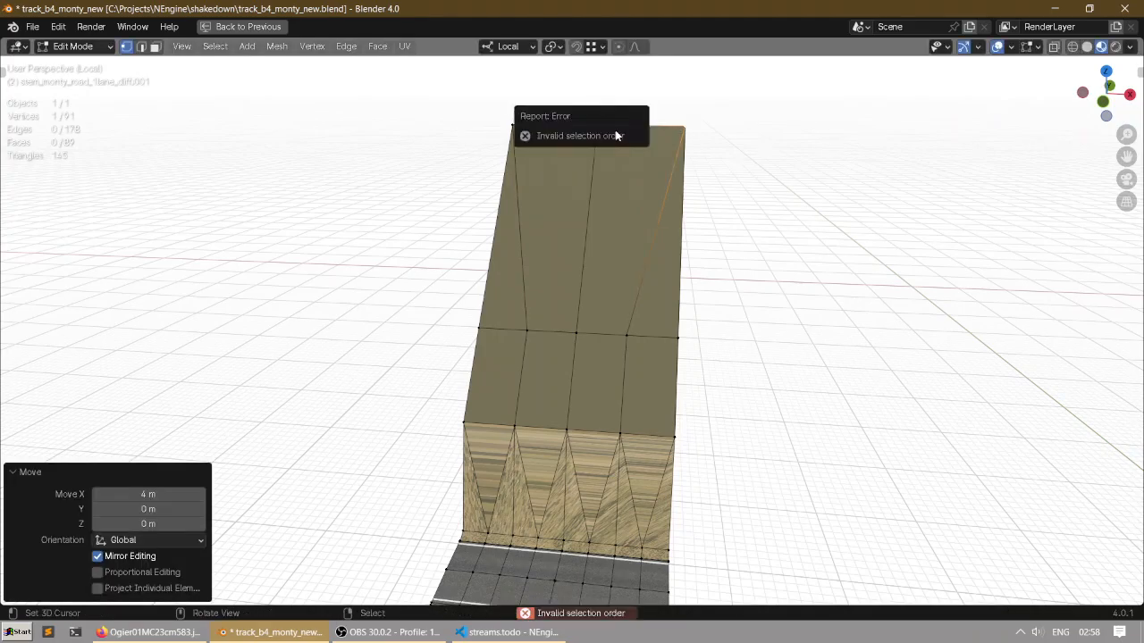
{"action": "key", "text": "k"}
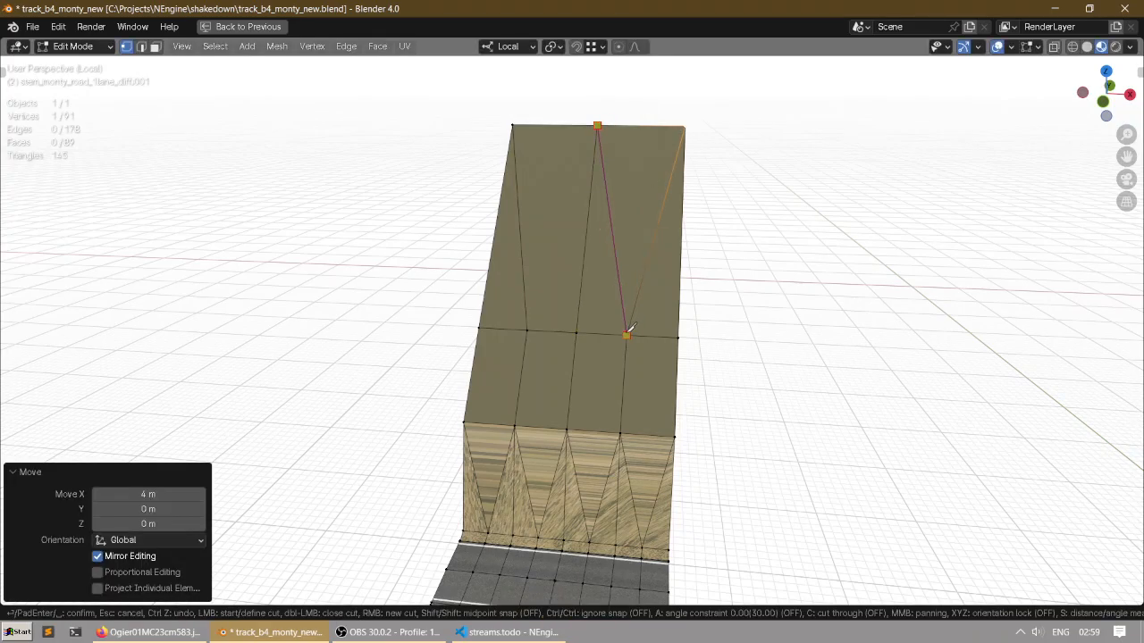
{"action": "left_click", "coordinate": [626, 335]}
{"action": "key", "text": "Return"}
{"action": "key", "text": "k"}
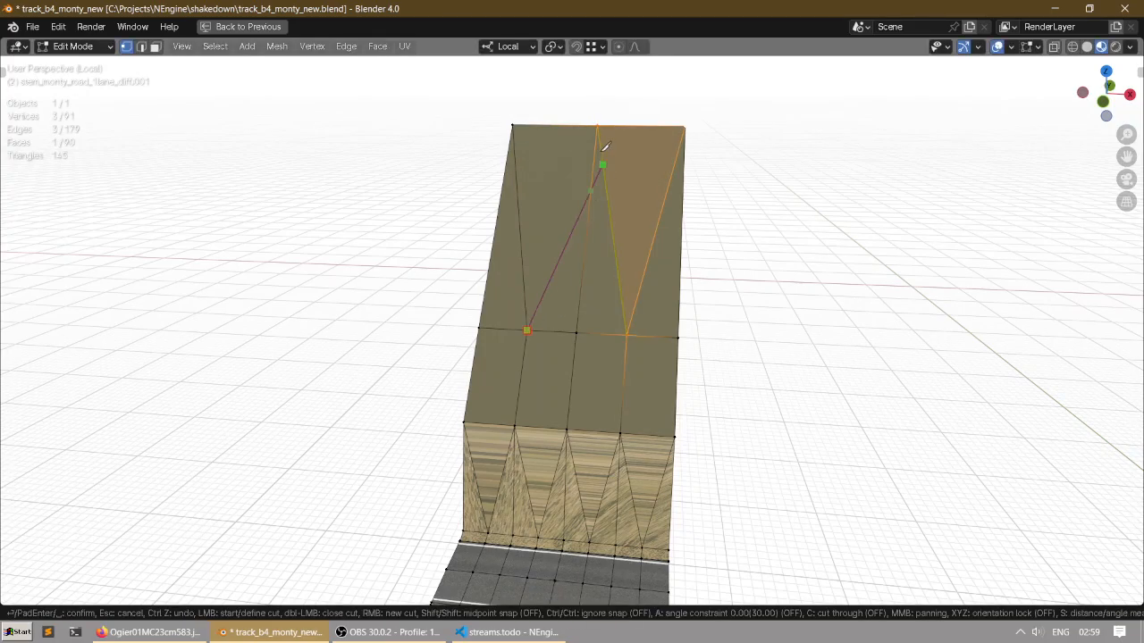
{"action": "left_click", "coordinate": [599, 125]}
{"action": "key", "text": "Return"}
Step: Split the rock wall and upper cliff faces from the road mesh and raise them about 4.85 m along local Z
{"action": "mouse_move", "coordinate": [546, 268]}
{"action": "middle_mouse_down"}
{"action": "mouse_move", "coordinate": [511, 179]}
{"action": "mouse_move", "coordinate": [529, 197]}
{"action": "mouse_move", "coordinate": [533, 273]}
{"action": "middle_mouse_up"}
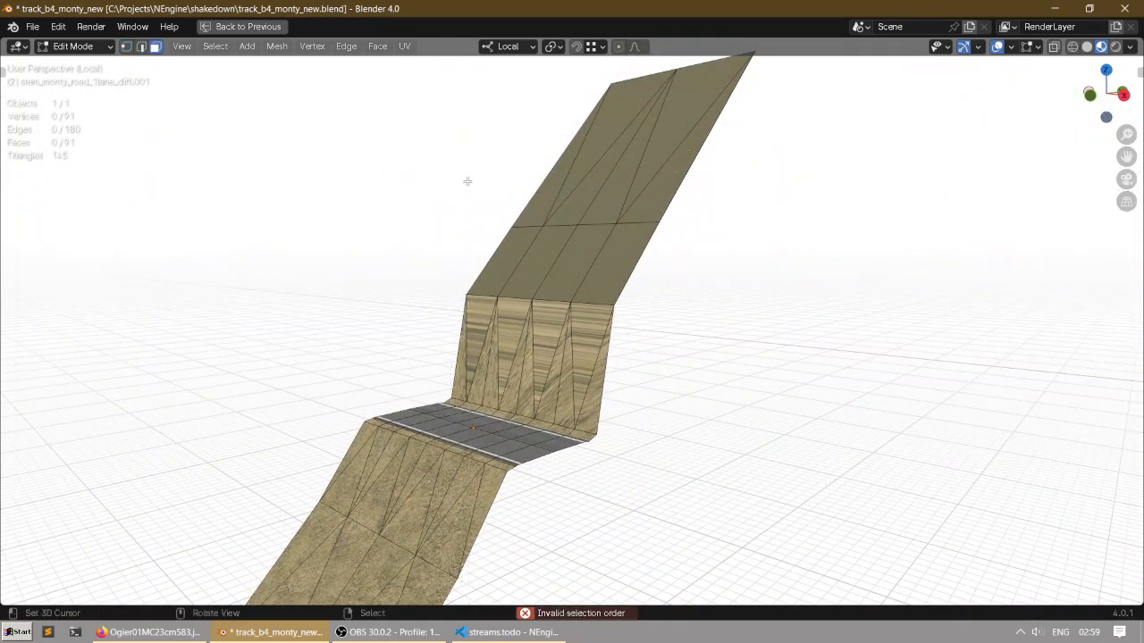
{"action": "scroll", "coordinate": [439, 185], "scroll_direction": "down", "scroll_amount": 2}
{"action": "left_click_drag", "start_coordinate": [717, 350], "coordinate": [720, 354]}
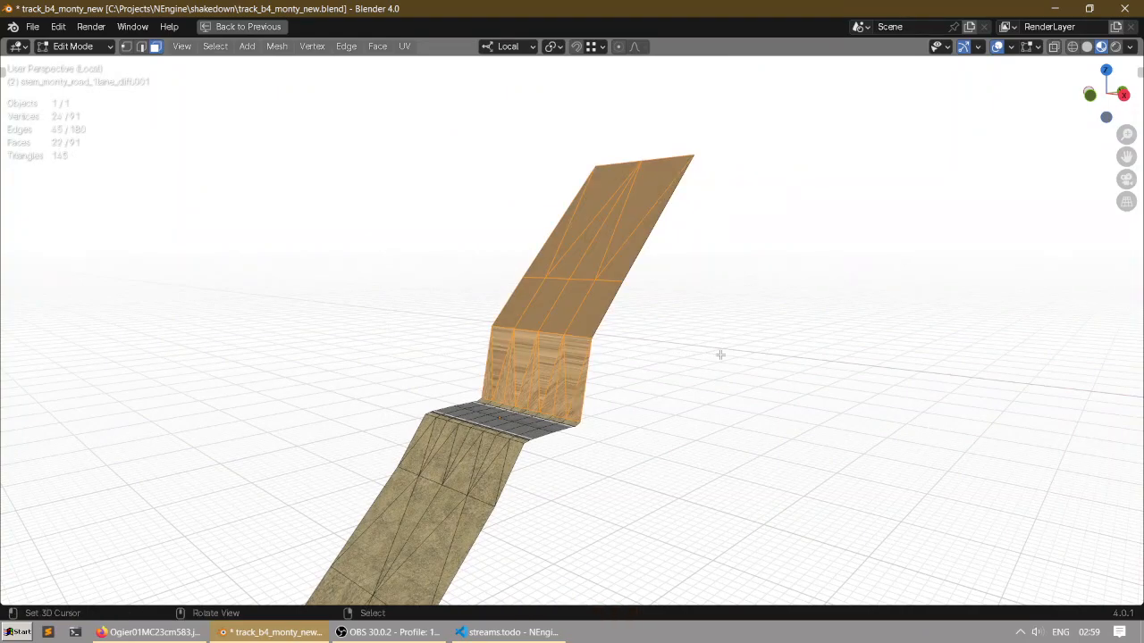
{"action": "scroll", "coordinate": [720, 354], "scroll_direction": "up", "scroll_amount": 3}
{"action": "key", "text": "y"}
{"action": "key", "text": "g"}
{"action": "key", "text": "z"}
{"action": "left_click", "coordinate": [487, 323]}
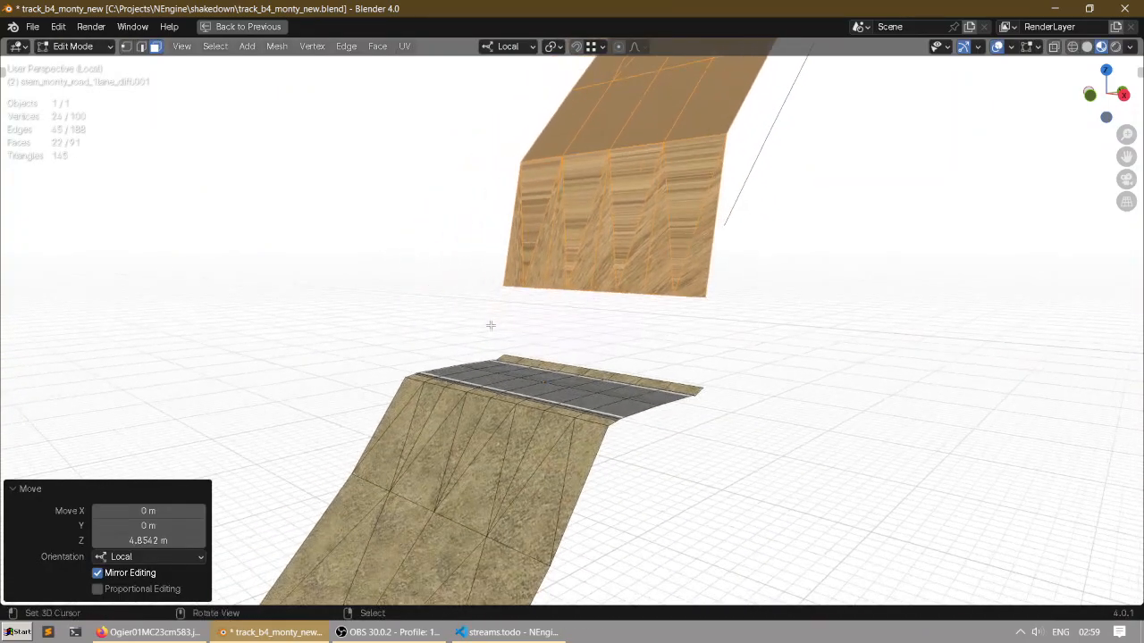
Step: Fill two faces at one end of the gap between the raised wall's lower edge and the road's inner verge
{"action": "middle_click_drag", "start_coordinate": [487, 324], "coordinate": [541, 336]}
{"action": "scroll", "coordinate": [537, 357], "scroll_direction": "up", "scroll_amount": 2}
{"action": "key", "text": "2"}
{"action": "right_click", "coordinate": [532, 399]}
{"action": "middle_click_drag", "start_coordinate": [531, 399], "coordinate": [568, 397]}
{"action": "scroll", "coordinate": [541, 322], "scroll_direction": "up", "scroll_amount": 1}
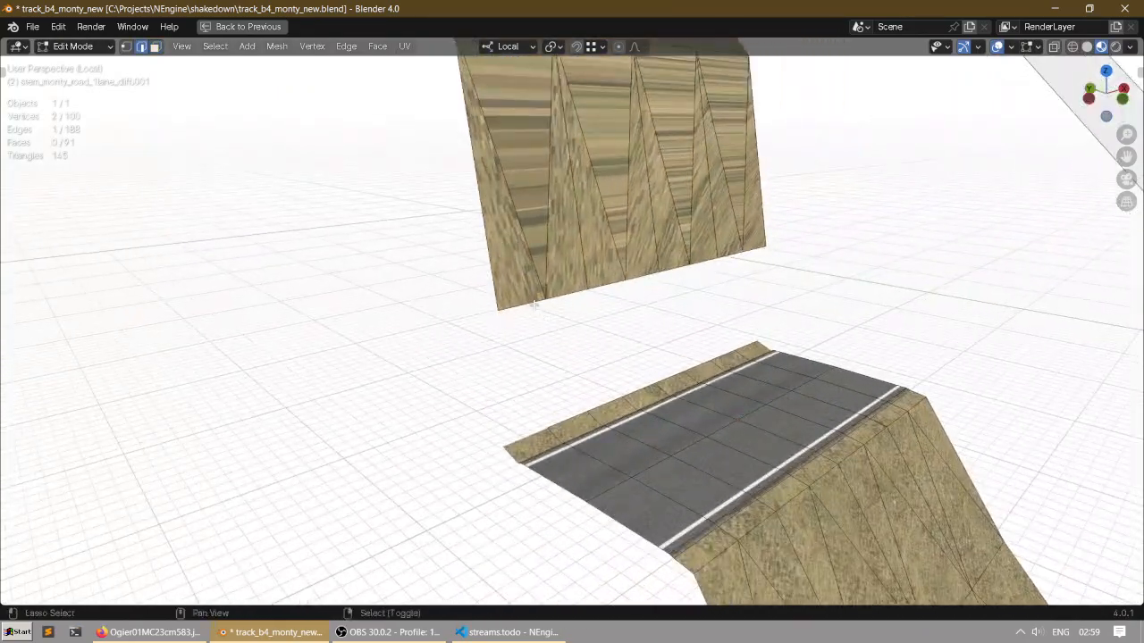
{"action": "key", "text": "f"}
{"action": "right_click", "coordinate": [567, 413], "text": "shift"}
{"action": "key", "text": "f"}
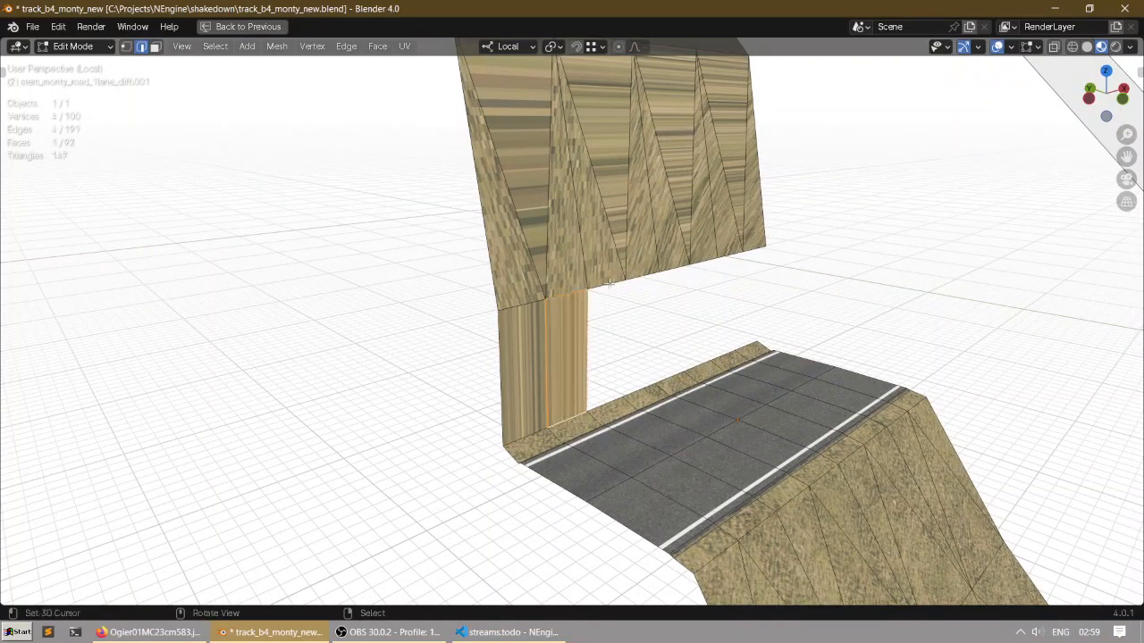
{"action": "right_click", "coordinate": [650, 274], "text": "shift"}
{"action": "key", "text": "f"}
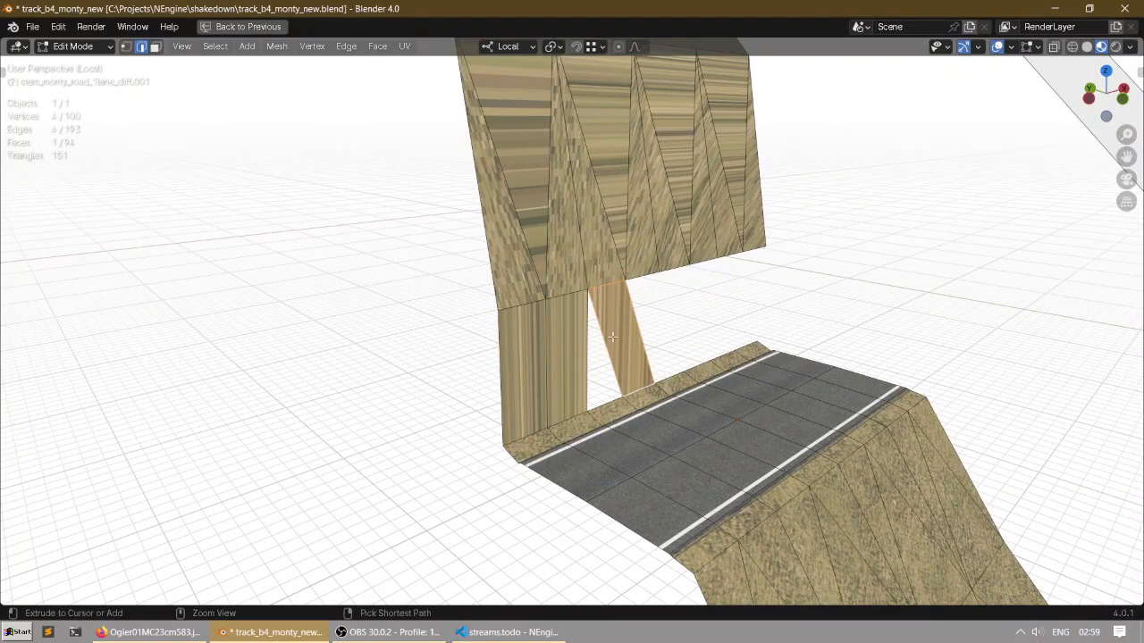
{"action": "key", "text": "ctrl+z"}
Step: Extrude the verge's remaining inner edges up to the wall's lower edge and merge all vertices by distance
{"action": "middle_click_drag", "start_coordinate": [609, 292], "coordinate": [771, 354]}
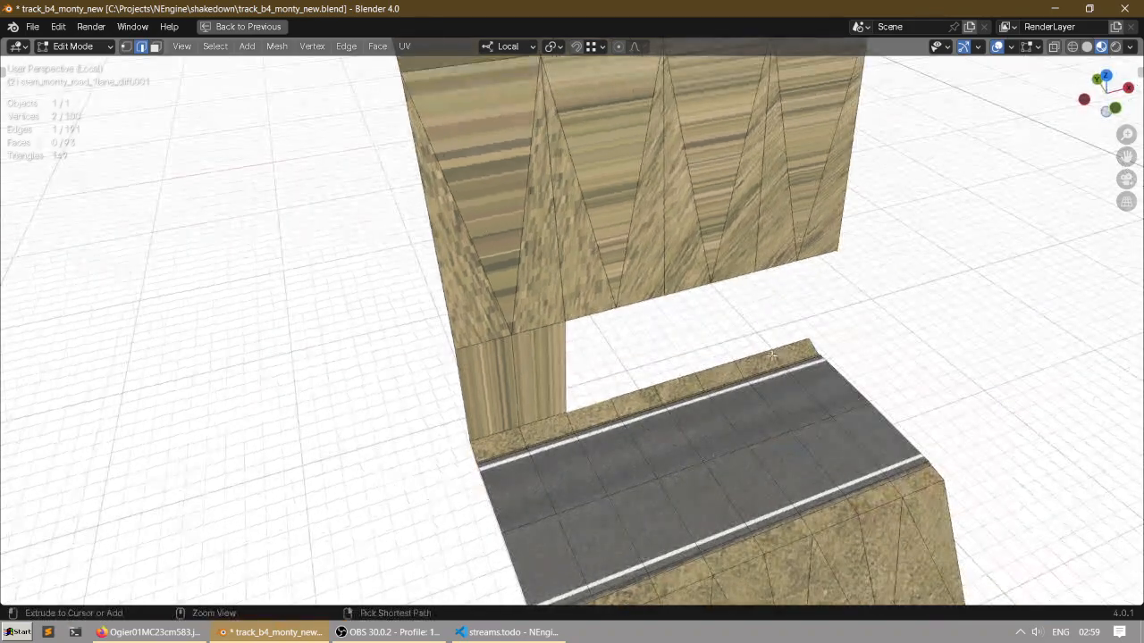
{"action": "right_click", "coordinate": [770, 354], "text": "ctrl"}
{"action": "key", "text": "e"}
{"action": "left_click", "coordinate": [784, 241]}
{"action": "middle_click_drag", "start_coordinate": [784, 242], "coordinate": [688, 304]}
{"action": "key", "text": "a"}
{"action": "key", "text": "q"}
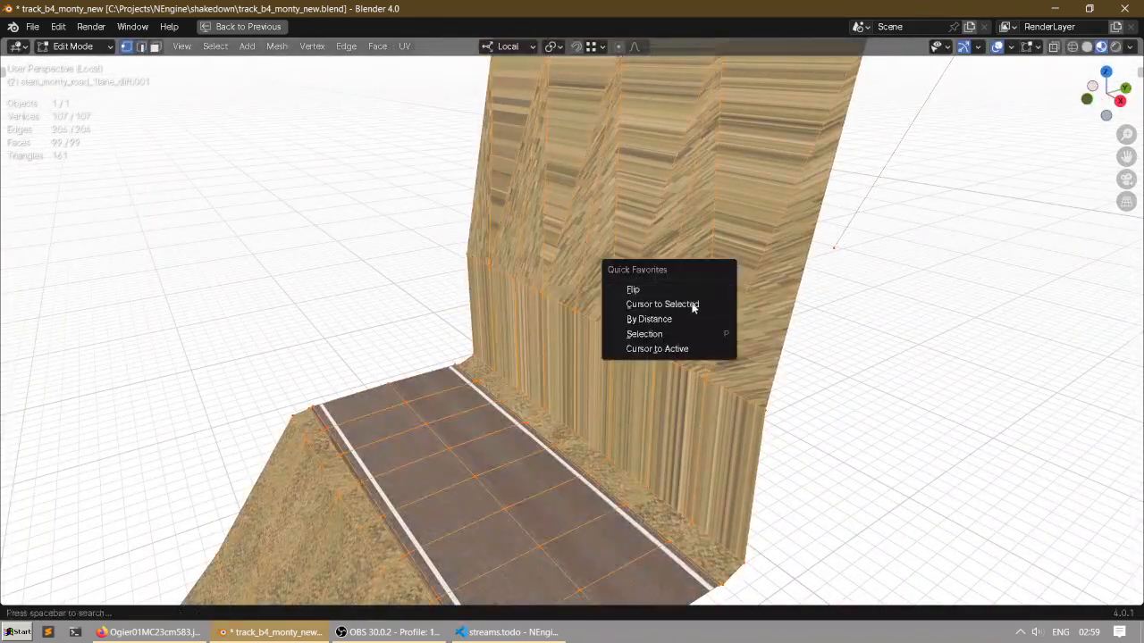
{"action": "left_click", "coordinate": [674, 316]}
Step: Select the ten upper cliff faces and lower them about 4.93 m along local Z onto the sloped guide plane
{"action": "middle_click_drag", "start_coordinate": [533, 375], "coordinate": [632, 351]}
{"action": "key", "text": "3"}
{"action": "right_click", "coordinate": [540, 338]}
{"action": "middle_click_drag", "start_coordinate": [540, 338], "coordinate": [516, 379]}
{"action": "scroll", "coordinate": [516, 379], "scroll_direction": "down", "scroll_amount": 3}
{"action": "right_click", "coordinate": [530, 205]}
{"action": "mouse_move", "coordinate": [562, 359]}
{"action": "left_mouse_down", "text": "ctrl"}
{"action": "mouse_move", "coordinate": [480, 171]}
{"action": "mouse_move", "coordinate": [616, 277]}
{"action": "mouse_move", "coordinate": [580, 115]}
{"action": "mouse_move", "coordinate": [599, 81]}
{"action": "left_mouse_up", "text": "ctrl"}
{"action": "key", "text": "alt+a"}
{"action": "key", "text": "KP_3"}
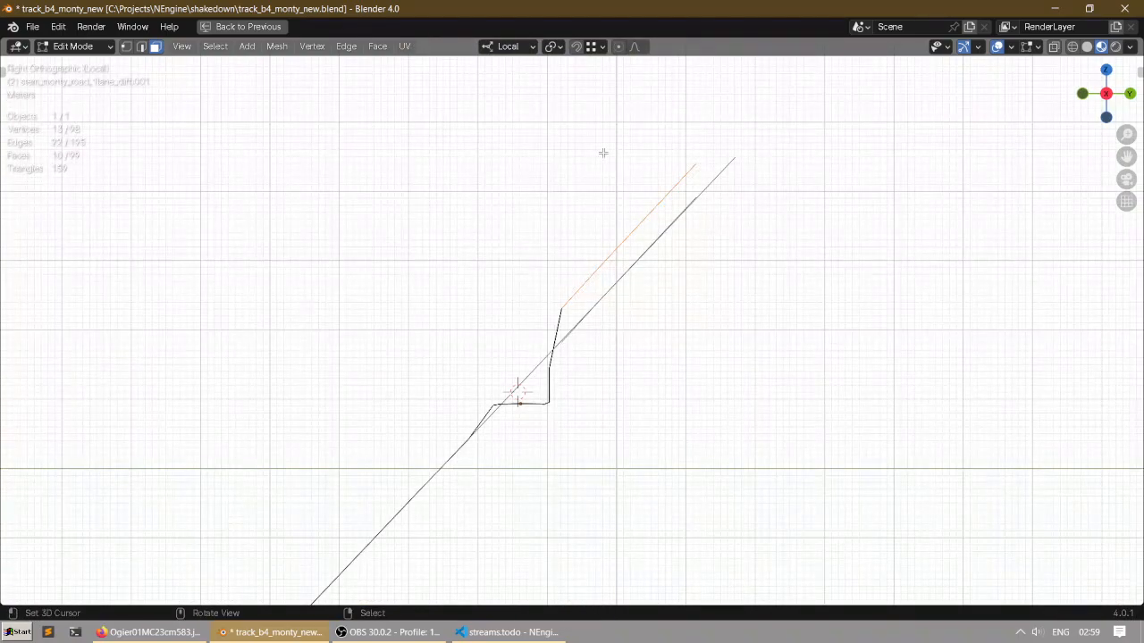
{"action": "scroll", "coordinate": [603, 153], "scroll_direction": "up", "scroll_amount": 2}
{"action": "key", "text": "g"}
{"action": "key", "text": "z"}
{"action": "key", "text": "z"}
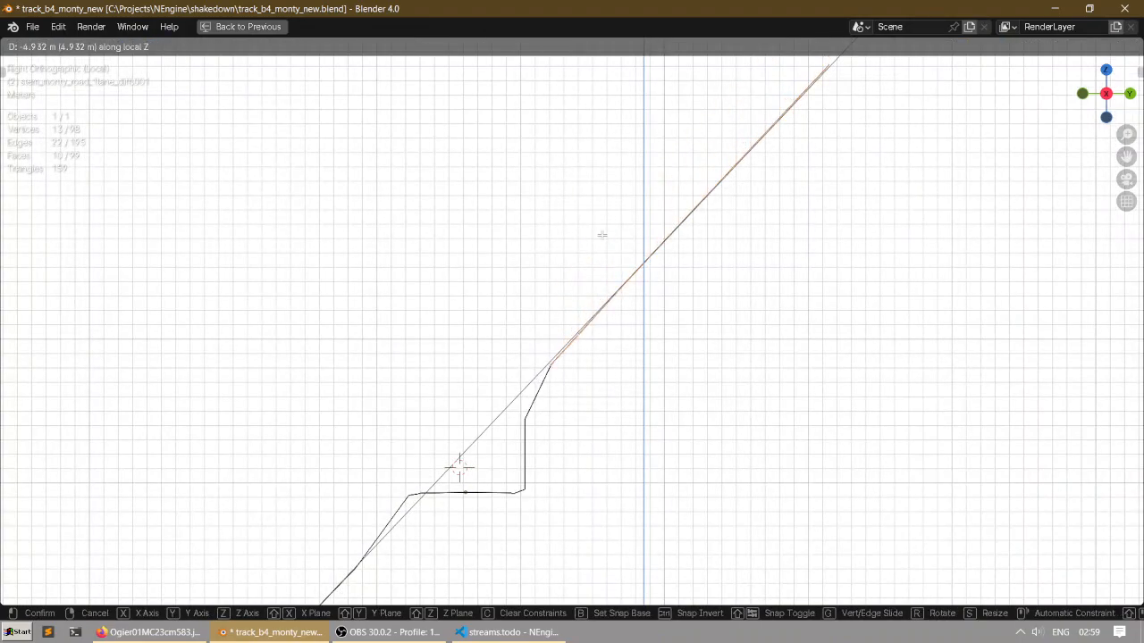
{"action": "left_click", "coordinate": [602, 235]}
Step: Select the row of eight vertical faces between the road verge and the rock wall
{"action": "middle_click_drag", "start_coordinate": [601, 235], "coordinate": [429, 232]}
{"action": "key", "text": "ctrl+Tab"}
{"action": "scroll", "coordinate": [513, 217], "scroll_direction": "up", "scroll_amount": 5}
{"action": "middle_click_drag", "start_coordinate": [597, 213], "coordinate": [460, 358]}
{"action": "key", "text": "Tab"}
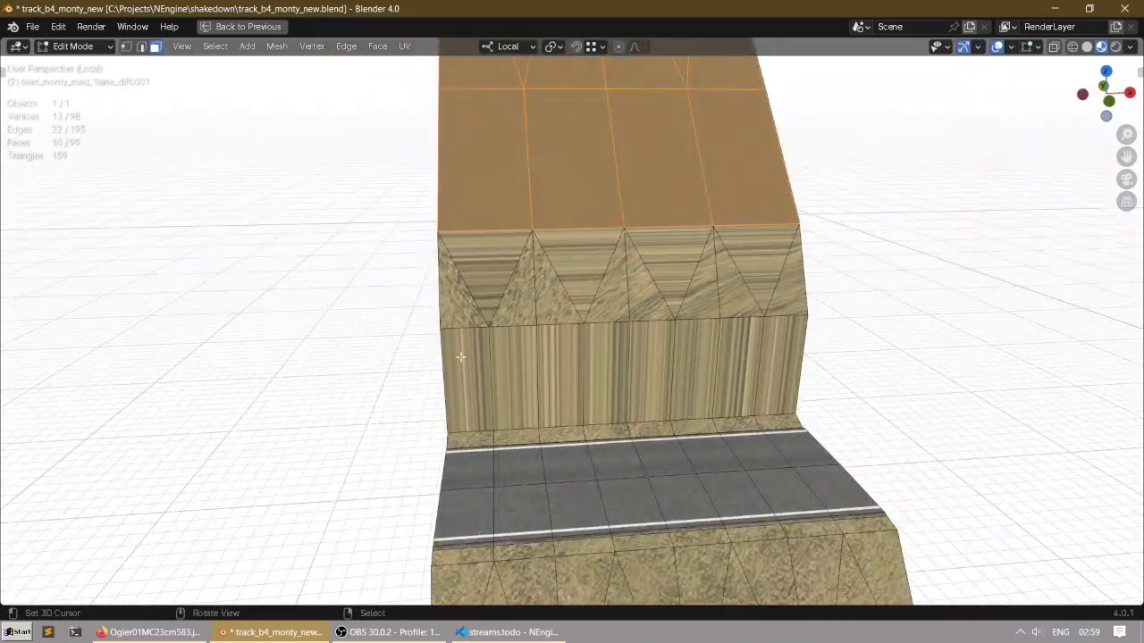
{"action": "left_click", "coordinate": [460, 358]}
{"action": "left_click", "coordinate": [768, 357], "text": "ctrl"}
{"action": "middle_click_drag", "start_coordinate": [769, 358], "coordinate": [632, 257]}
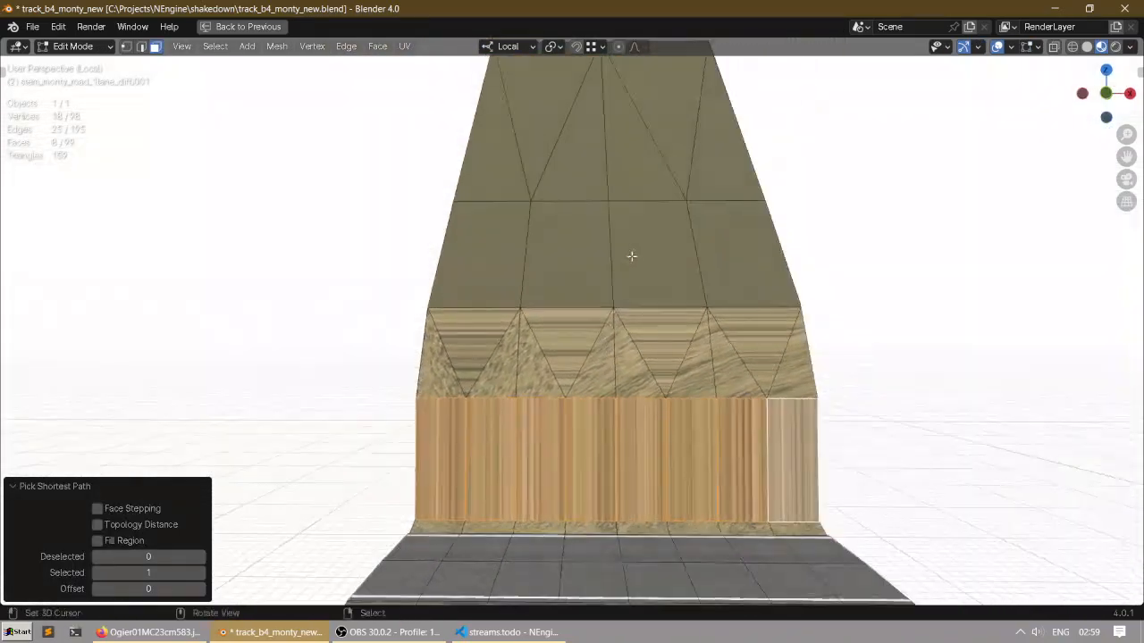
Step: Select all cliff faces above the road verge and unwrap them with Project from View
{"action": "scroll", "coordinate": [632, 257], "scroll_direction": "down", "scroll_amount": 3}
{"action": "key", "text": "2"}
{"action": "left_click", "coordinate": [553, 177]}
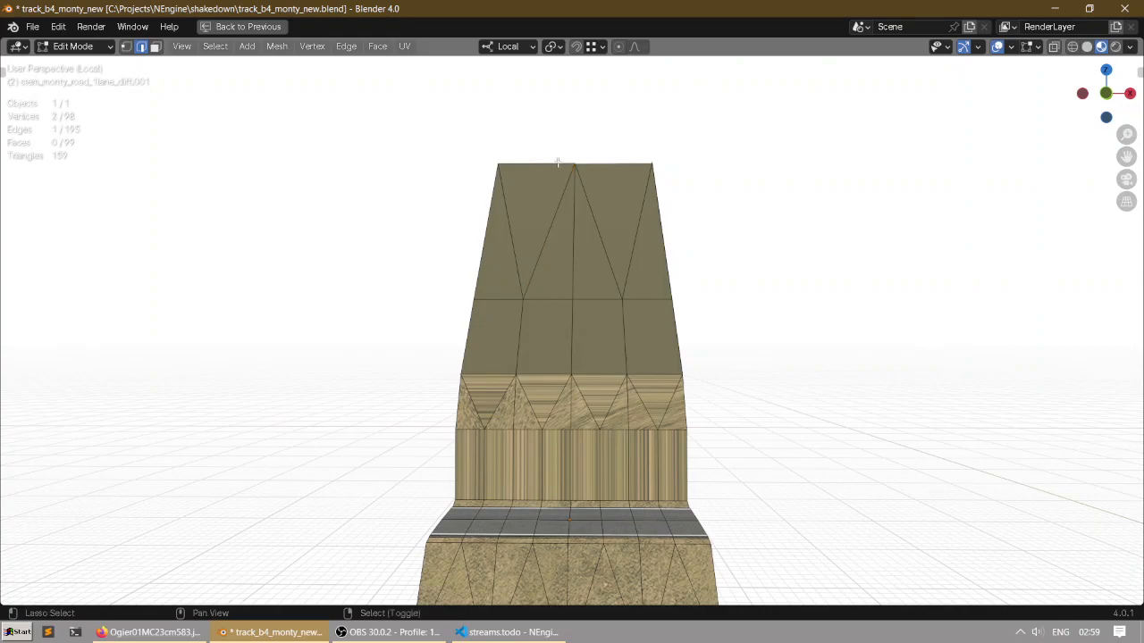
{"action": "key", "text": "ctrl+KP_Add"}
{"action": "key", "text": "ctrl+KP_Add"}
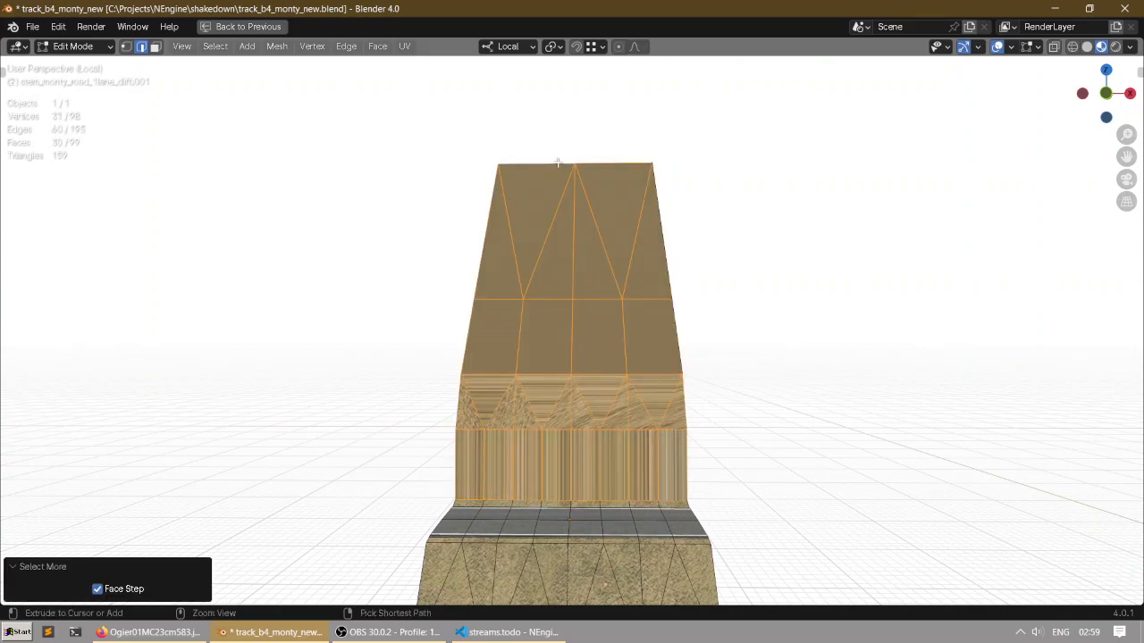
{"action": "key", "text": "ctrl+space"}
{"action": "middle_click_drag", "start_coordinate": [638, 229], "coordinate": [532, 275]}
{"action": "key", "text": "u"}
{"action": "left_click", "coordinate": [527, 393]}
Step: Assign the tunnel_wall material to the selected cliff faces
{"action": "scroll", "coordinate": [390, 312], "scroll_direction": "up", "scroll_amount": 4}
{"action": "scroll", "coordinate": [390, 314], "scroll_direction": "down", "scroll_amount": 3}
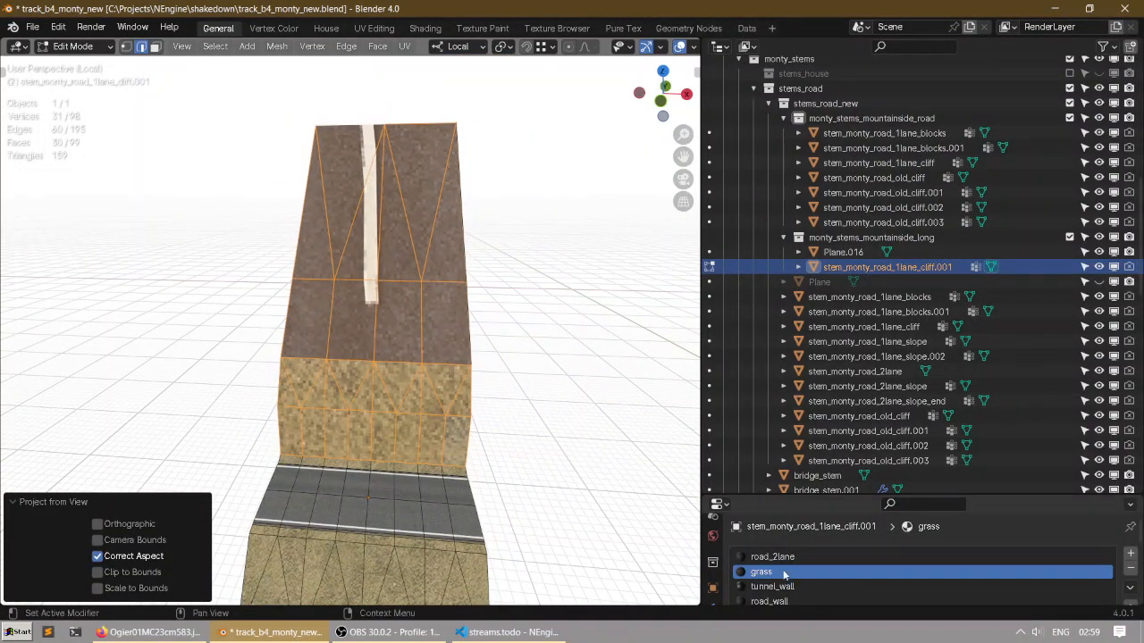
{"action": "scroll", "coordinate": [785, 569], "scroll_direction": "down", "scroll_amount": 2}
{"action": "scroll", "coordinate": [777, 572], "scroll_direction": "up", "scroll_amount": 2}
{"action": "scroll", "coordinate": [785, 560], "scroll_direction": "down", "scroll_amount": 1}
{"action": "left_click", "coordinate": [785, 560]}
{"action": "scroll", "coordinate": [784, 557], "scroll_direction": "down", "scroll_amount": 2}
{"action": "left_click", "coordinate": [795, 550]}
{"action": "middle_click_drag", "start_coordinate": [420, 233], "coordinate": [447, 201]}
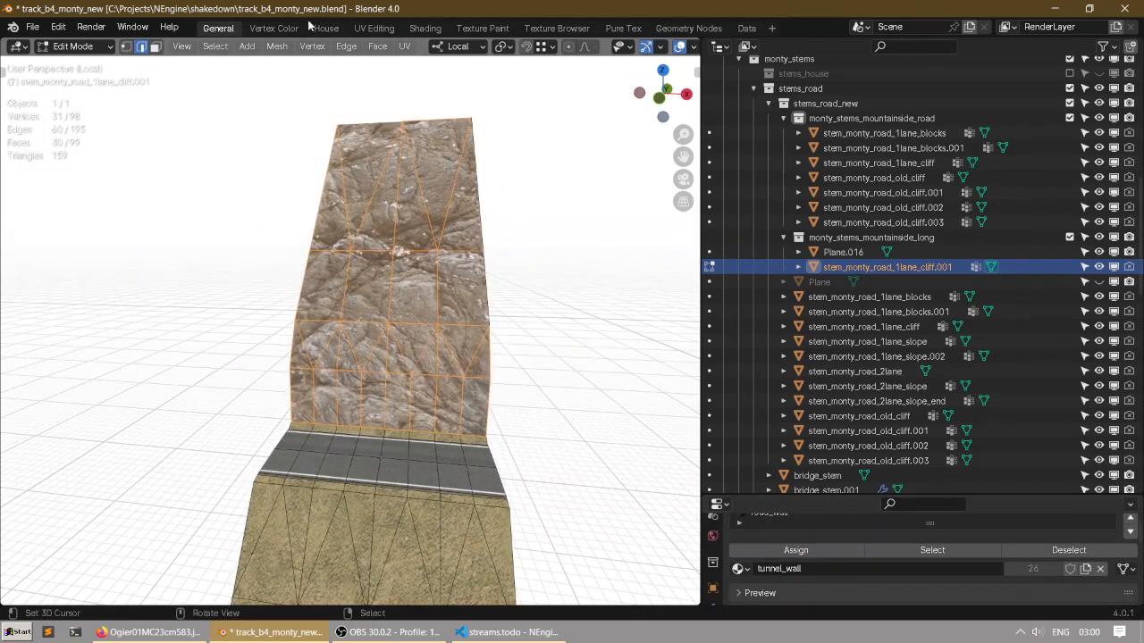
Step: Examine the textured cliff, road and lower slope from several angles without the mesh overlays
{"action": "scroll", "coordinate": [318, 177], "scroll_direction": "down", "scroll_amount": 1}
{"action": "middle_click_drag", "start_coordinate": [319, 179], "coordinate": [375, 186]}
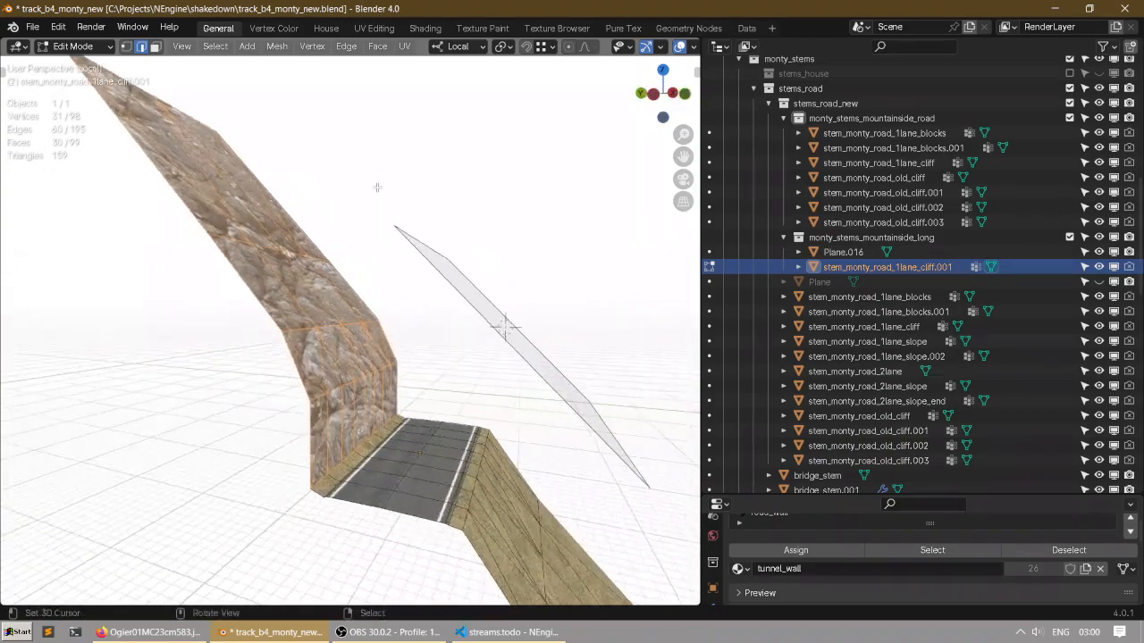
{"action": "scroll", "coordinate": [261, 237], "scroll_direction": "down", "scroll_amount": 2}
{"action": "key", "text": "Tab"}
{"action": "key", "text": "alt+a"}
{"action": "middle_click_drag", "start_coordinate": [261, 242], "coordinate": [347, 236]}
{"action": "scroll", "coordinate": [349, 238], "scroll_direction": "up", "scroll_amount": 2}
{"action": "scroll", "coordinate": [351, 236], "scroll_direction": "down", "scroll_amount": 2}
{"action": "middle_click_drag", "start_coordinate": [434, 227], "coordinate": [332, 217]}
{"action": "middle_click_drag", "start_coordinate": [519, 161], "coordinate": [339, 201]}
{"action": "middle_click_drag", "start_coordinate": [368, 193], "coordinate": [393, 357]}
{"action": "left_click", "coordinate": [286, 289]}
{"action": "key", "text": "Tab"}
Step: Launch PureRef and load the recent reference board monty.pur
{"action": "left_click", "coordinate": [7, 631]}
{"action": "type", "text": "pir"}
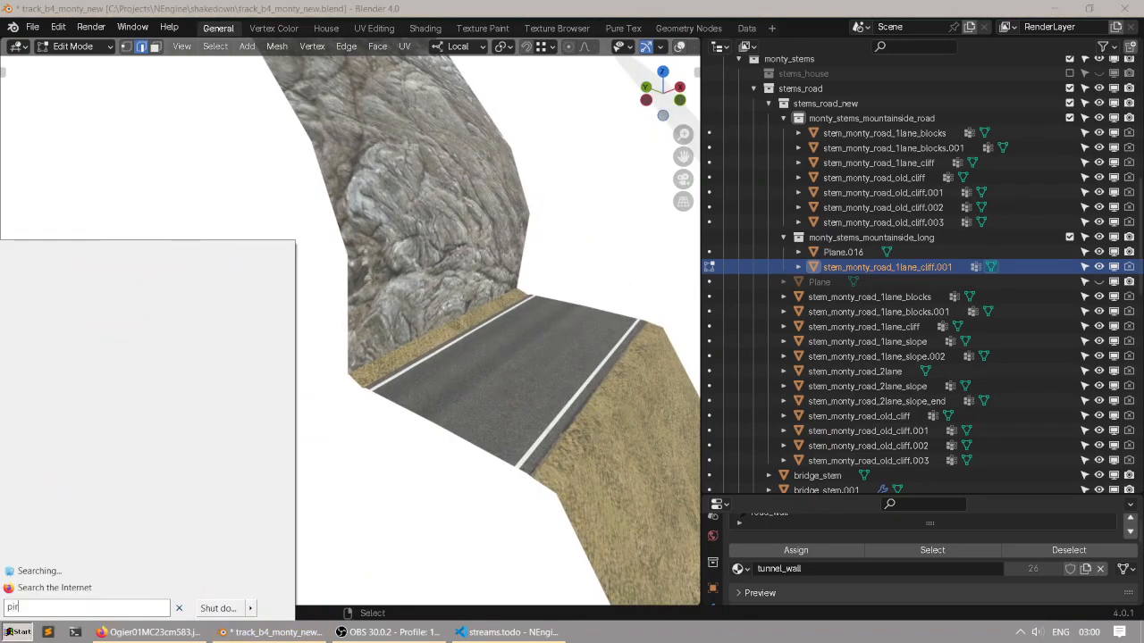
{"action": "key", "text": "BackSpace"}
{"action": "key", "text": "BackSpace"}
{"action": "key", "text": "BackSpace"}
{"action": "type", "text": "p"}
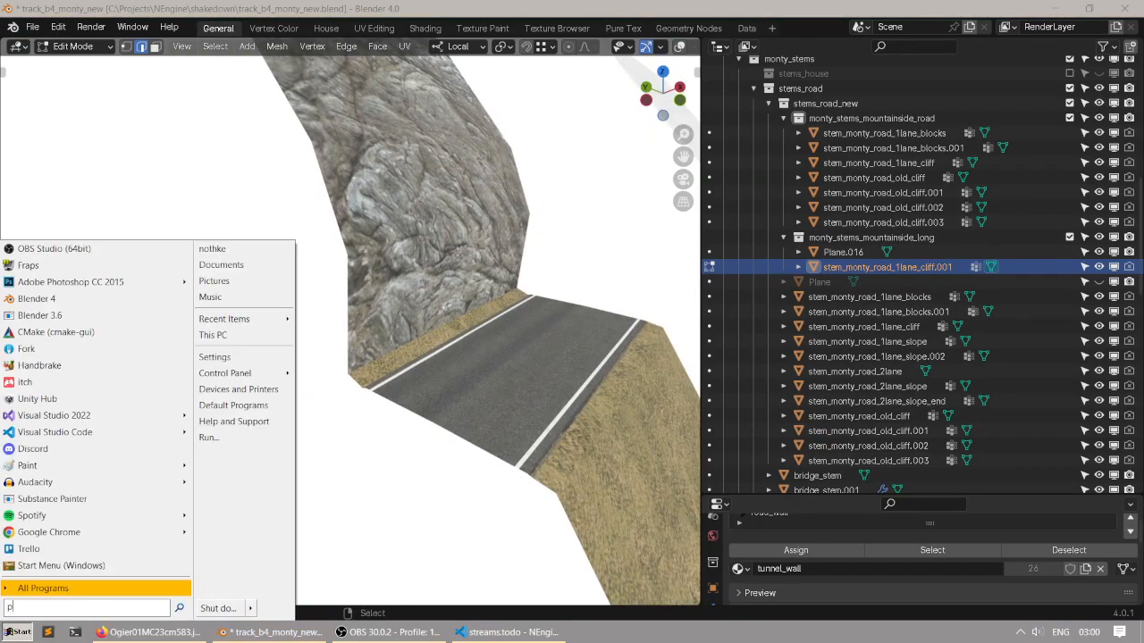
{"action": "type", "text": "ure"}
{"action": "key", "text": "Return"}
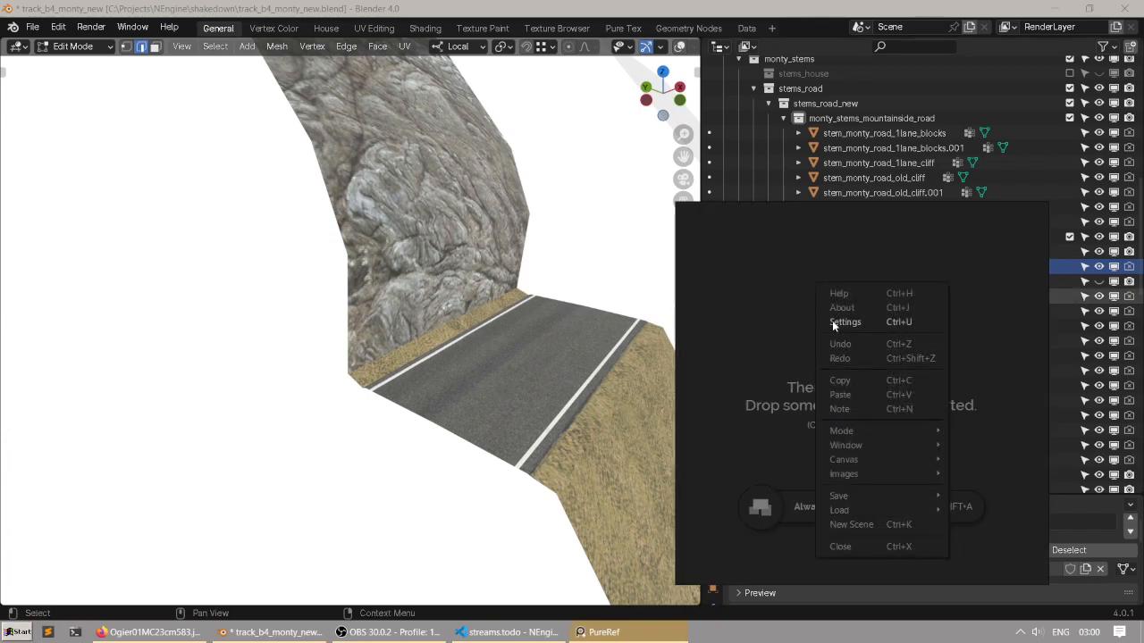
{"action": "mouse_move", "coordinate": [848, 510]}
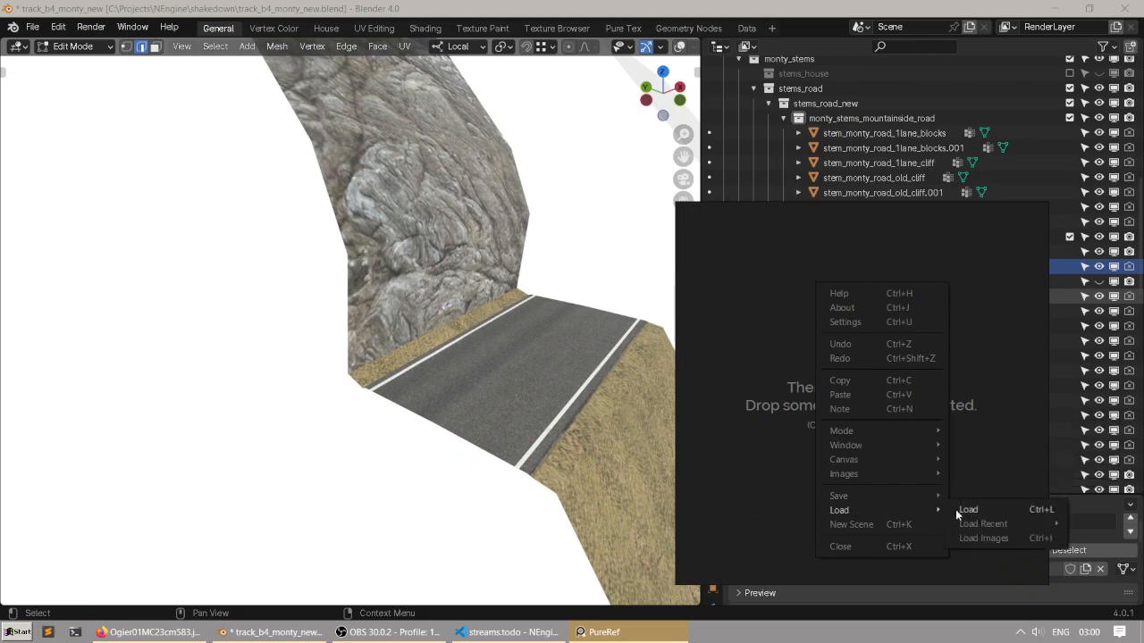
{"action": "mouse_move", "coordinate": [985, 526]}
{"action": "left_click", "coordinate": [805, 524]}
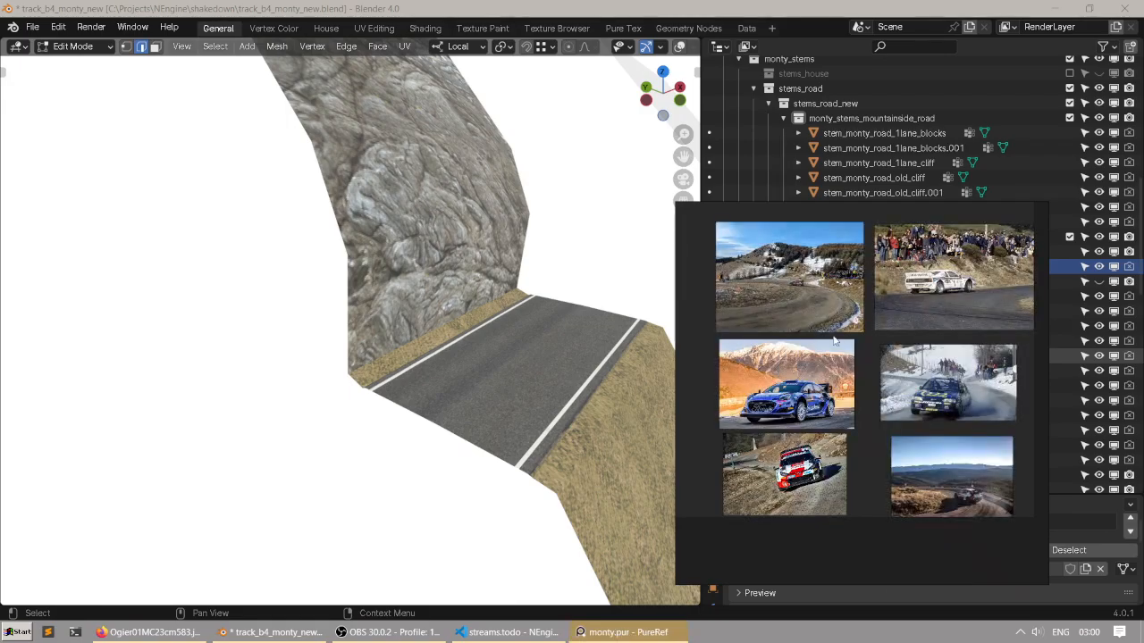
Step: Maximize the reference board and examine the roadside terrain in the snowy hillside hairpin photo
{"action": "key", "text": "ctrl+f"}
{"action": "scroll", "coordinate": [796, 366], "scroll_direction": "up", "scroll_amount": 4}
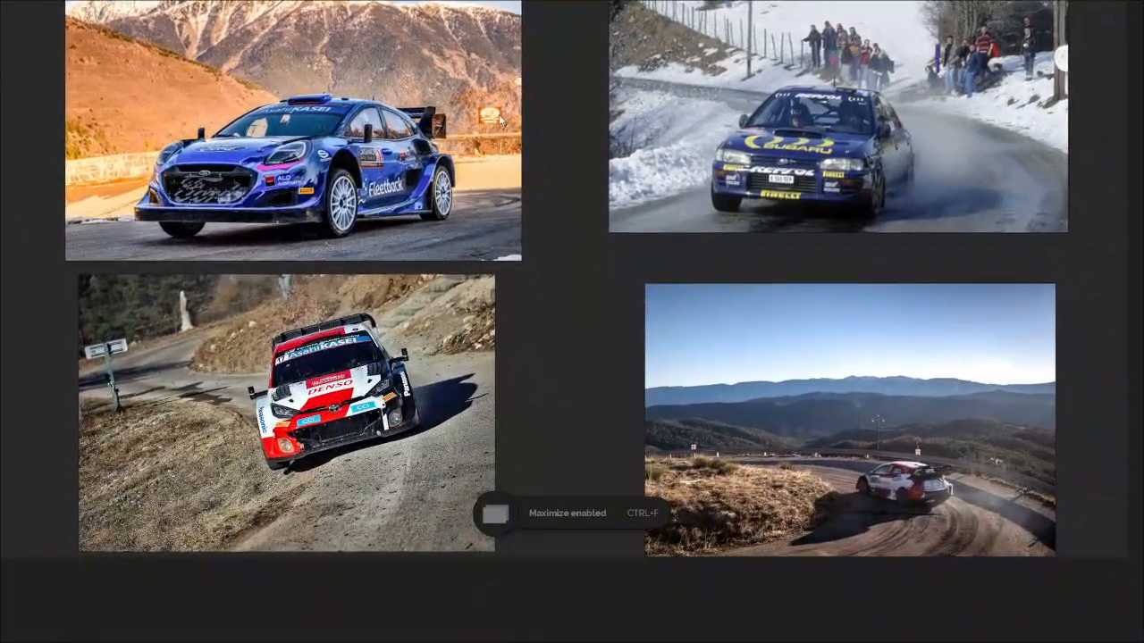
{"action": "middle_click_drag", "start_coordinate": [500, 118], "coordinate": [511, 375]}
{"action": "middle_click_drag", "start_coordinate": [585, 120], "coordinate": [588, 345]}
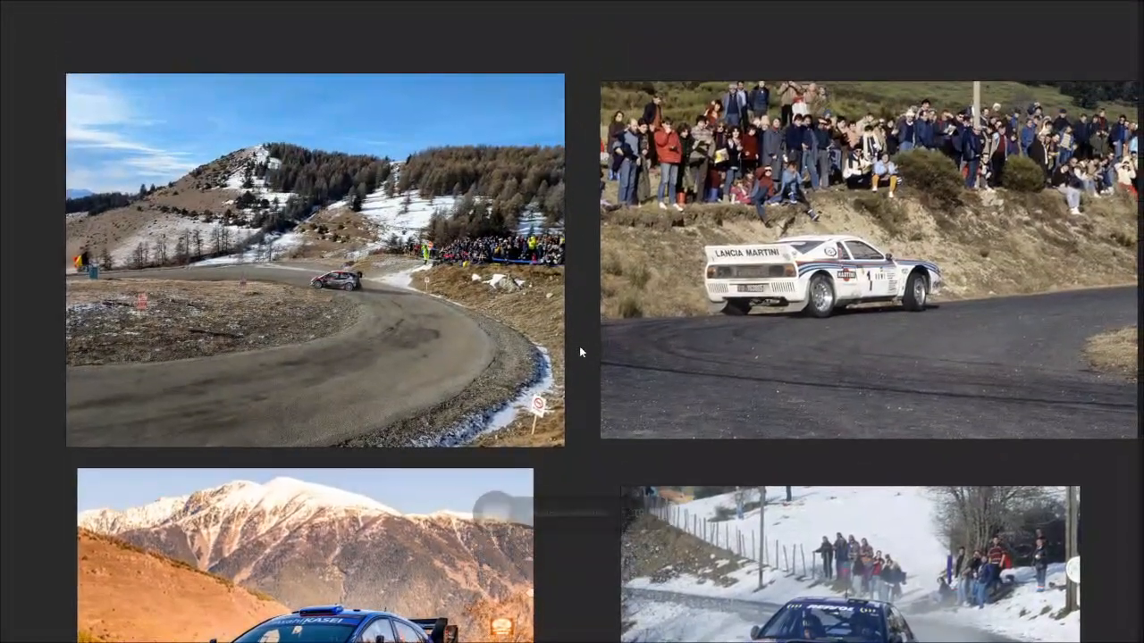
{"action": "scroll", "coordinate": [479, 386], "scroll_direction": "up", "scroll_amount": 5}
{"action": "middle_click_drag", "start_coordinate": [480, 386], "coordinate": [545, 394]}
{"action": "scroll", "coordinate": [521, 272], "scroll_direction": "up", "scroll_amount": 3}
{"action": "middle_click_drag", "start_coordinate": [210, 165], "coordinate": [600, 329]}
{"action": "middle_click_drag", "start_coordinate": [266, 237], "coordinate": [831, 366]}
{"action": "scroll", "coordinate": [612, 219], "scroll_direction": "down", "scroll_amount": 3}
{"action": "middle_click_drag", "start_coordinate": [612, 219], "coordinate": [264, 315]}
Step: Examine the earth bank beside the road in the Lancia Martini photo
{"action": "scroll", "coordinate": [786, 385], "scroll_direction": "down", "scroll_amount": 6}
{"action": "middle_click_drag", "start_coordinate": [858, 294], "coordinate": [420, 334]}
{"action": "scroll", "coordinate": [420, 334], "scroll_direction": "up", "scroll_amount": 5}
{"action": "middle_click_drag", "start_coordinate": [848, 306], "coordinate": [735, 302]}
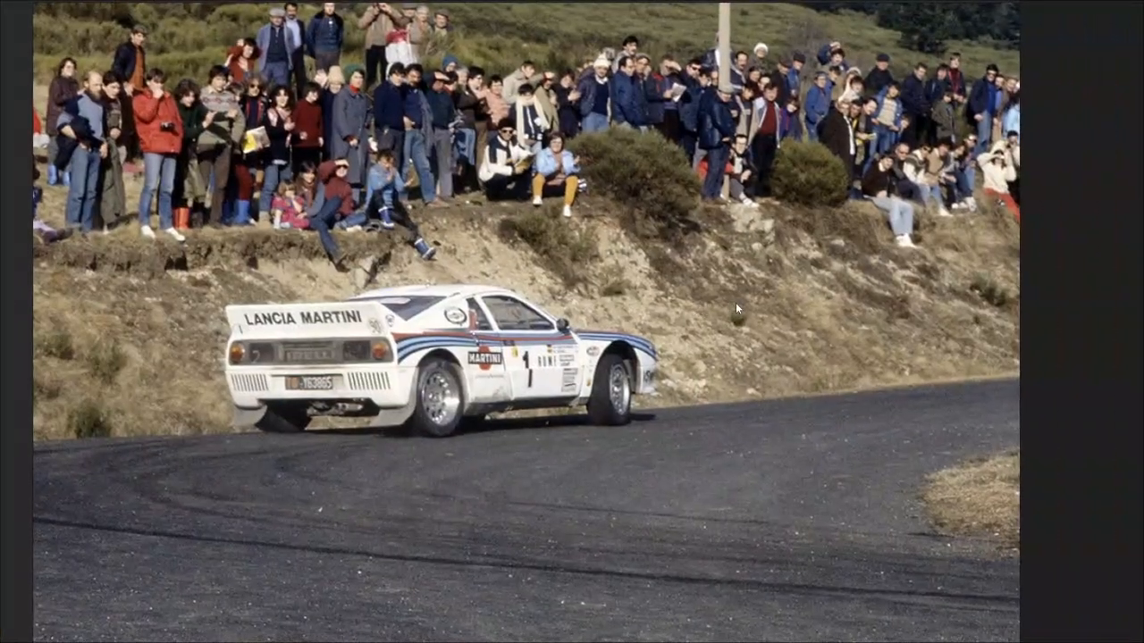
{"action": "scroll", "coordinate": [726, 293], "scroll_direction": "down", "scroll_amount": 3}
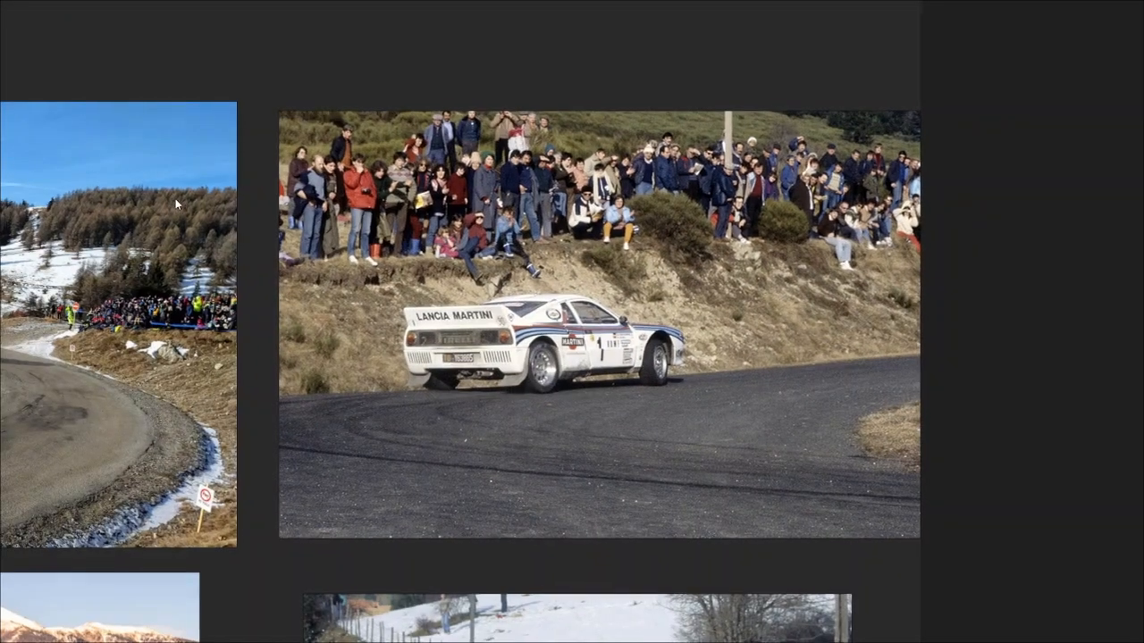
Step: Find the mountain road photos on the board and examine the one with the rock tunnel
{"action": "middle_click_drag", "start_coordinate": [176, 198], "coordinate": [195, 201]}
{"action": "scroll", "coordinate": [193, 198], "scroll_direction": "down", "scroll_amount": 6}
{"action": "middle_click_drag", "start_coordinate": [150, 119], "coordinate": [531, 299]}
{"action": "middle_click_drag", "start_coordinate": [550, 167], "coordinate": [1087, 167]}
{"action": "scroll", "coordinate": [446, 278], "scroll_direction": "up", "scroll_amount": 2}
{"action": "scroll", "coordinate": [327, 384], "scroll_direction": "up", "scroll_amount": 5}
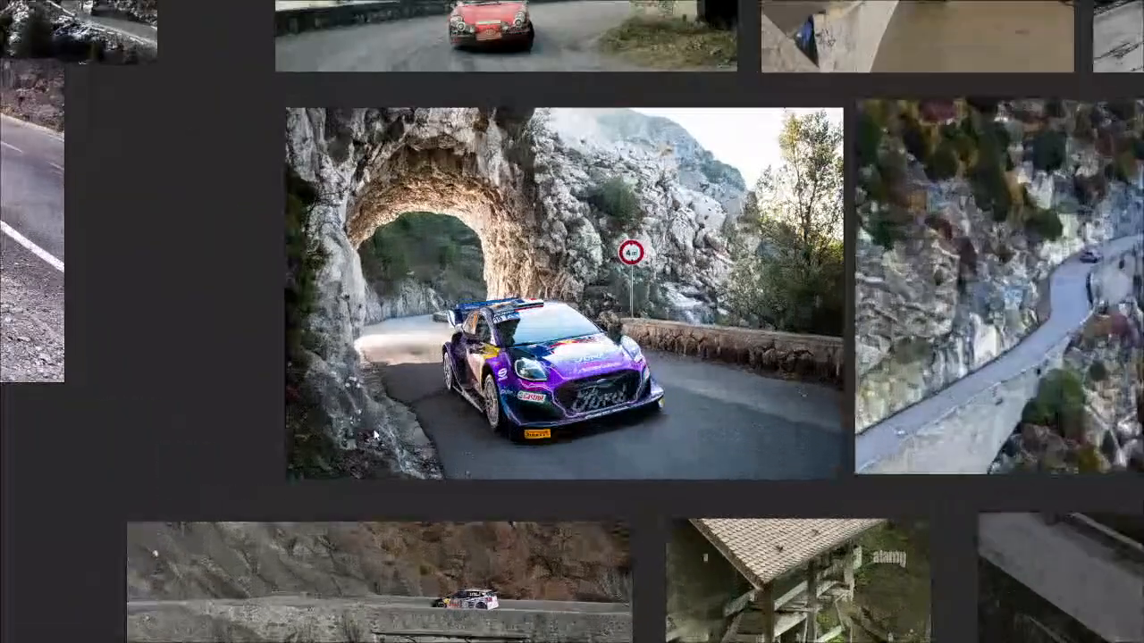